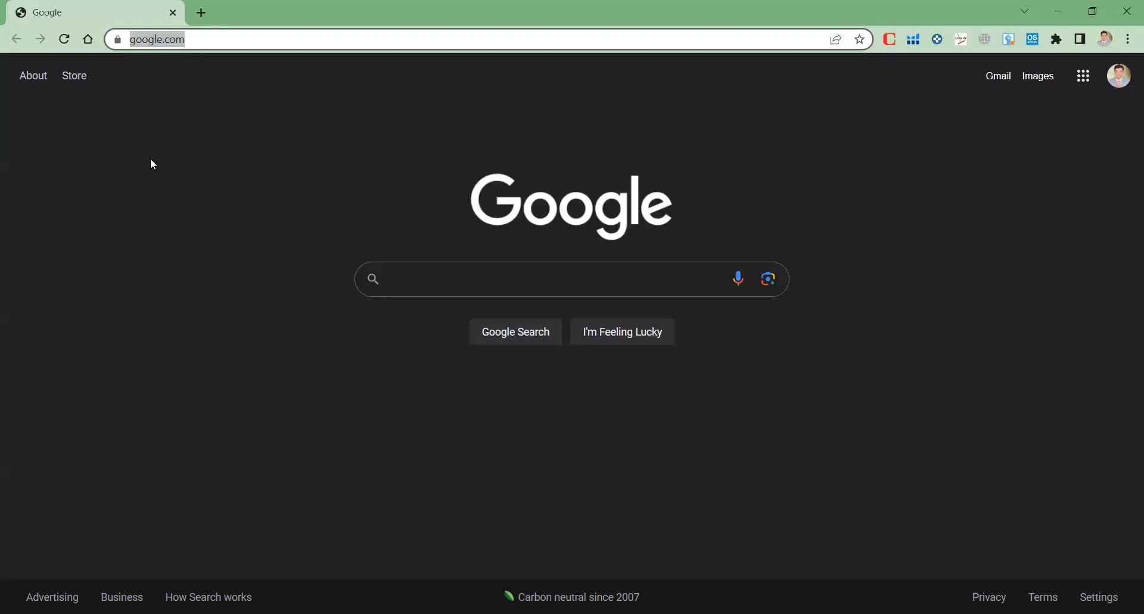
Search Google for 'gc key register' and open the IRCC secure account sign-in page
{"action": "type", "text": "gc"}
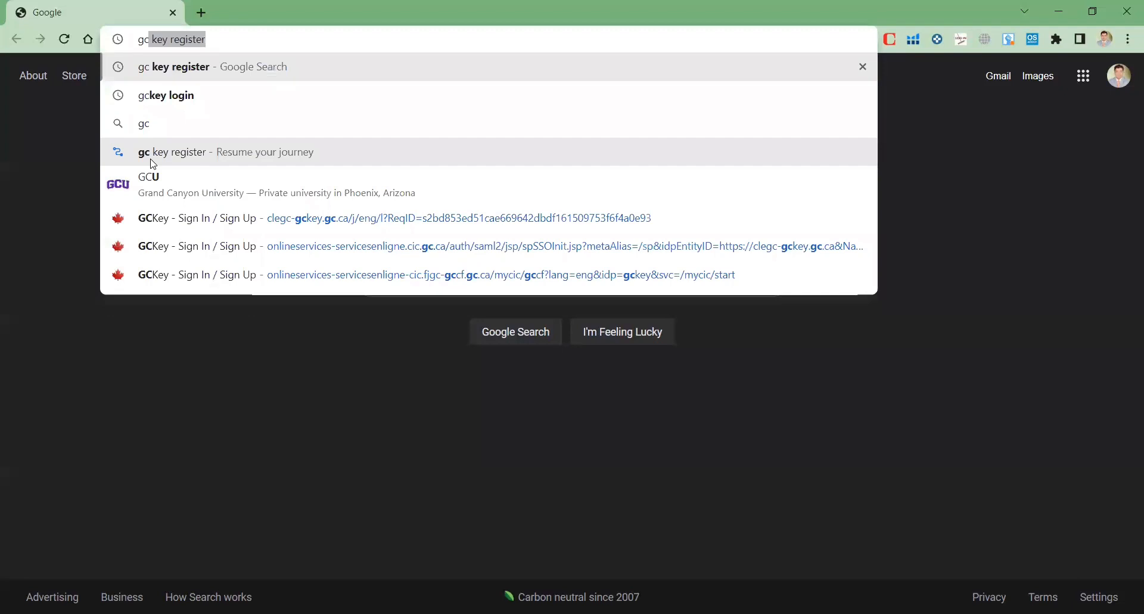
{"action": "key", "text": "Return"}
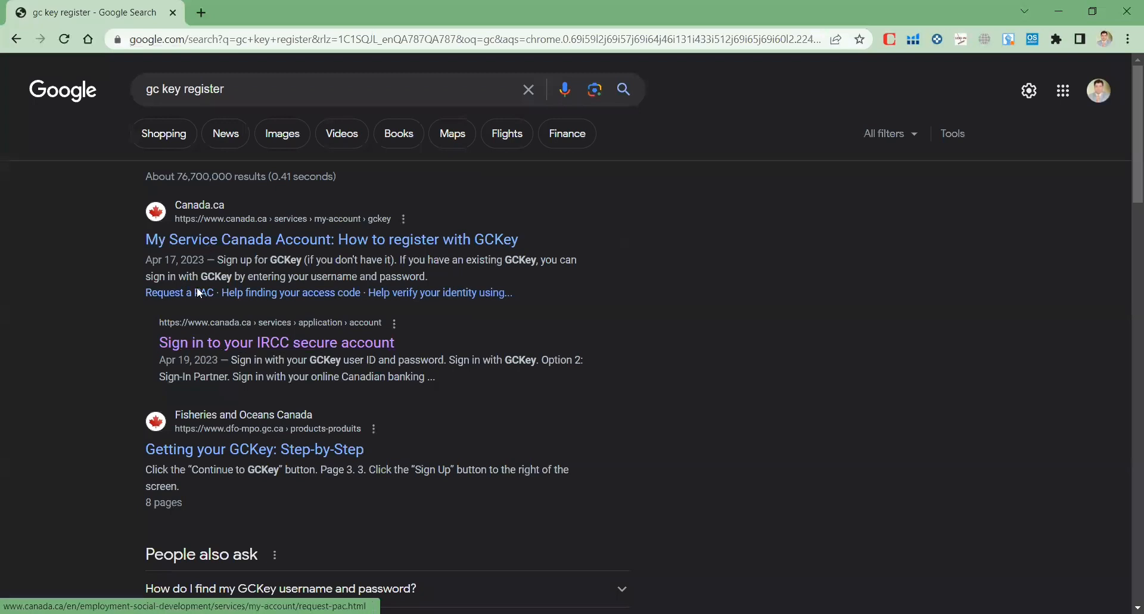
{"action": "left_click", "coordinate": [230, 346]}
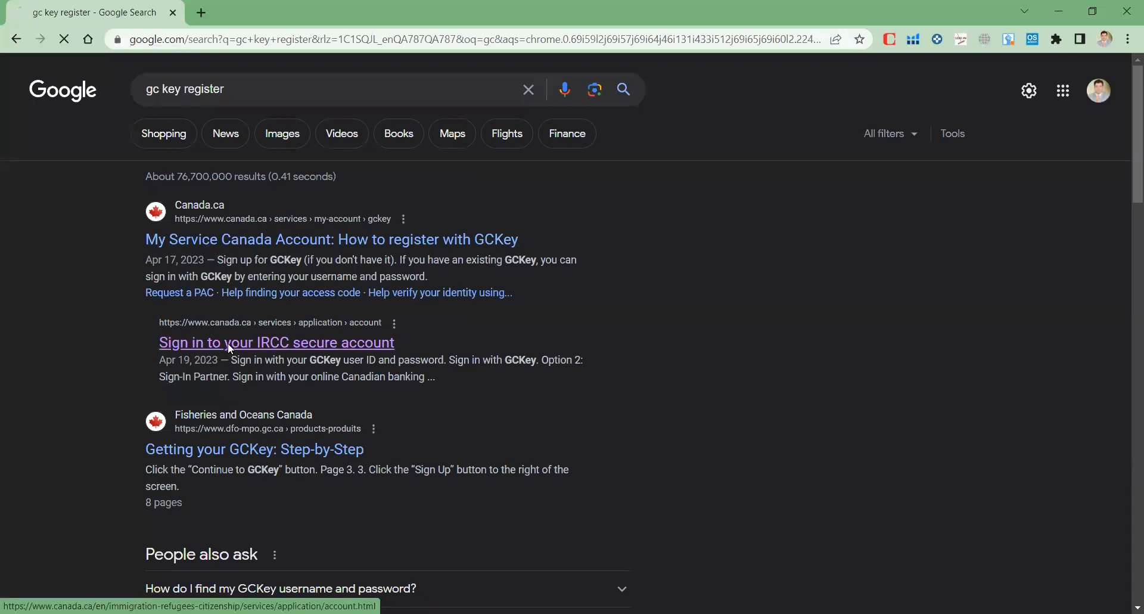
Choose the 'Sign in with GCKey' option on the IRCC account page
{"action": "scroll", "coordinate": [229, 344], "scroll_direction": "down", "scroll_amount": 8}
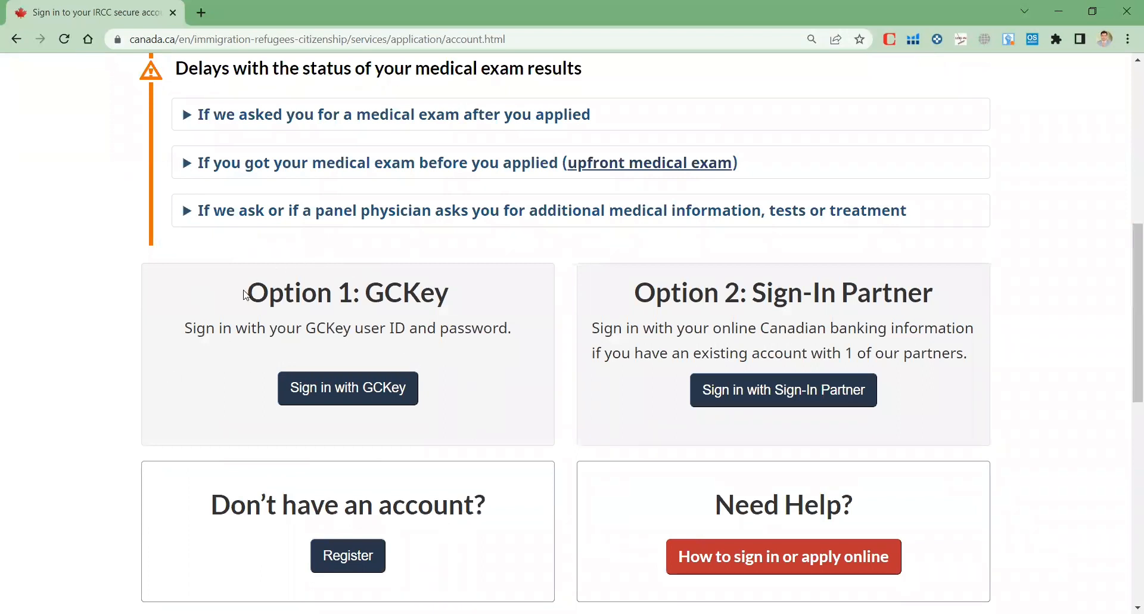
{"action": "scroll", "coordinate": [246, 295], "scroll_direction": "up", "scroll_amount": 8}
{"action": "scroll", "coordinate": [208, 241], "scroll_direction": "down", "scroll_amount": 2}
{"action": "scroll", "coordinate": [208, 241], "scroll_direction": "up", "scroll_amount": 2}
{"action": "scroll", "coordinate": [207, 241], "scroll_direction": "down", "scroll_amount": 1}
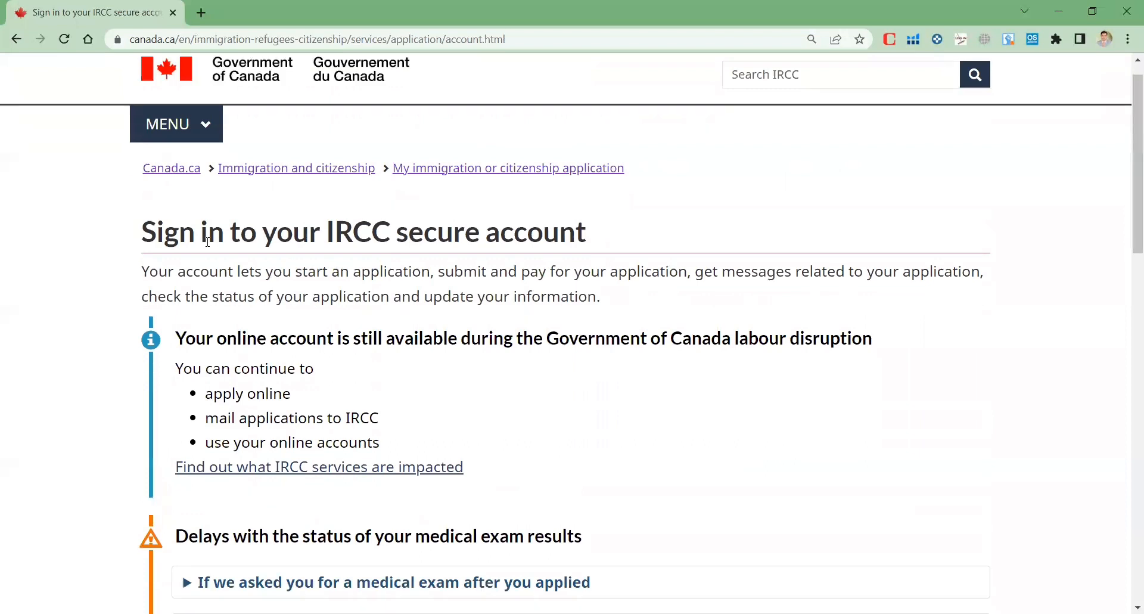
{"action": "scroll", "coordinate": [207, 241], "scroll_direction": "down", "scroll_amount": 8}
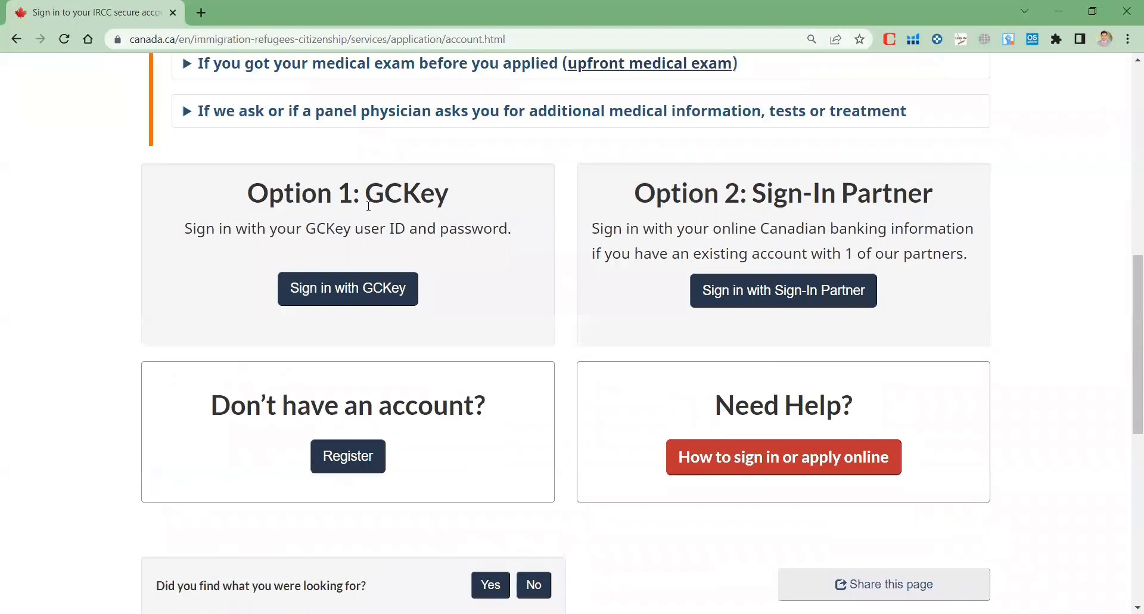
{"action": "left_click", "coordinate": [342, 298]}
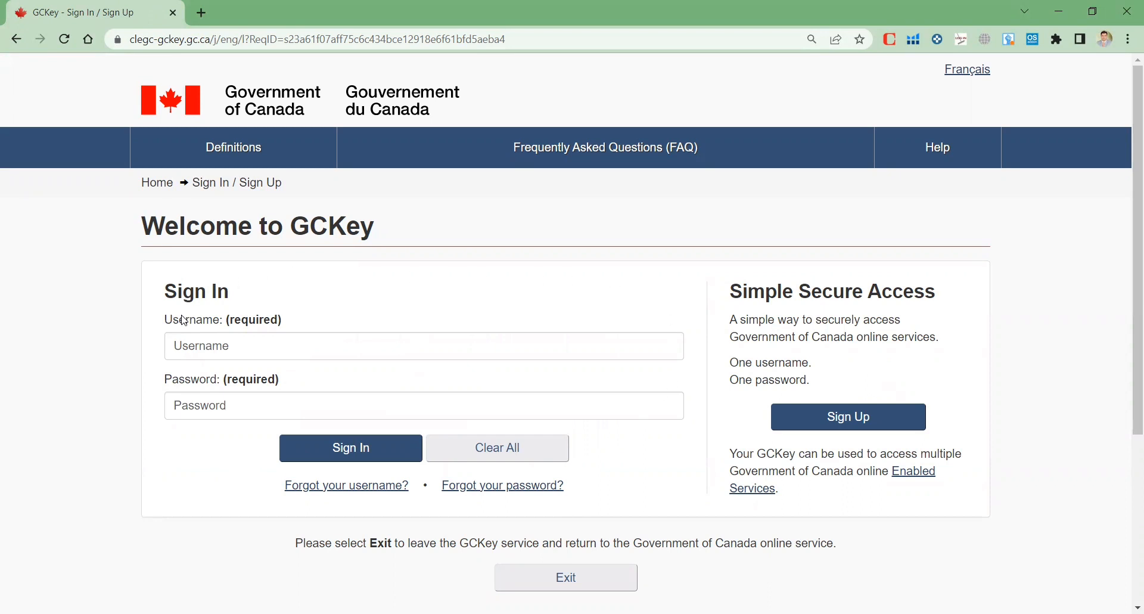
Start a new GCKey registration with Sign Up to reach the Terms and Conditions page
{"action": "left_click", "coordinate": [842, 420]}
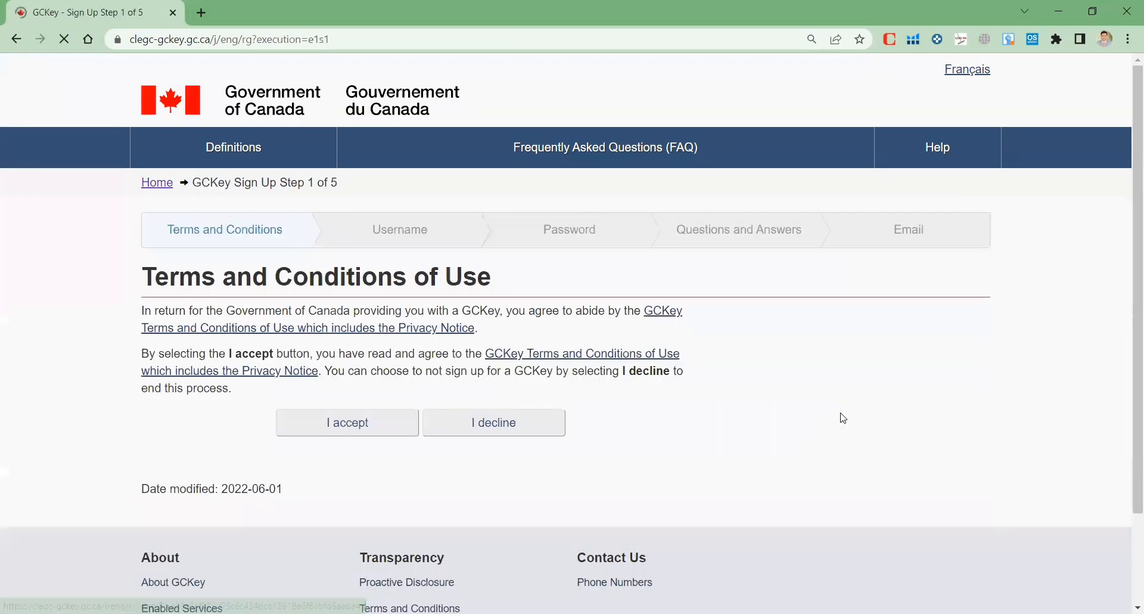
Accept the GCKey terms, then enter and submit a new username
{"action": "left_click", "coordinate": [373, 426]}
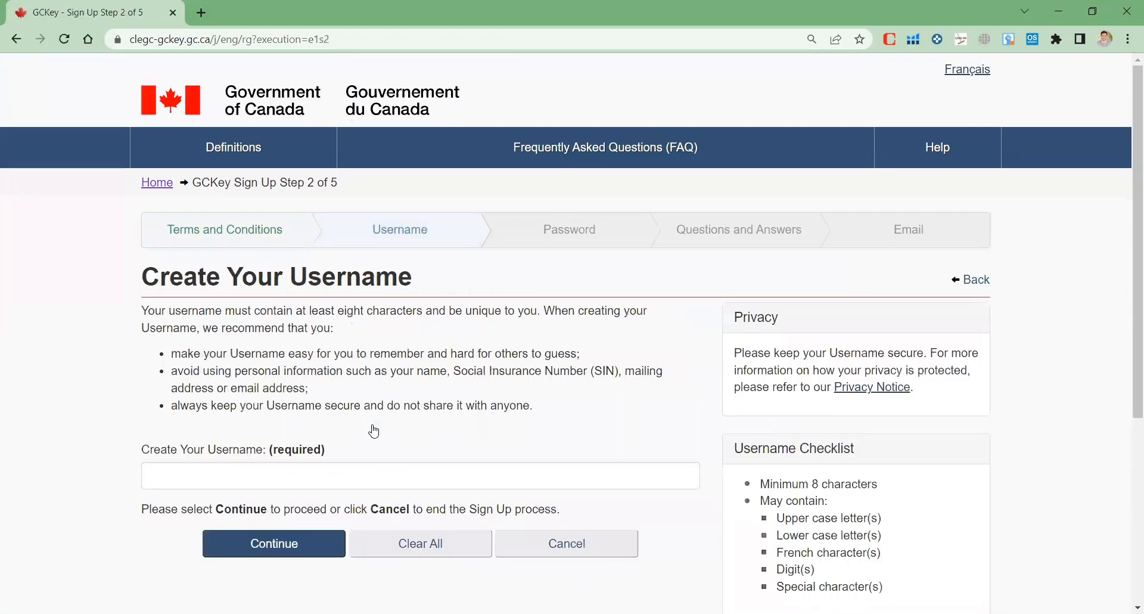
{"action": "scroll", "coordinate": [373, 431], "scroll_direction": "down", "scroll_amount": 2}
{"action": "left_click", "coordinate": [190, 370]}
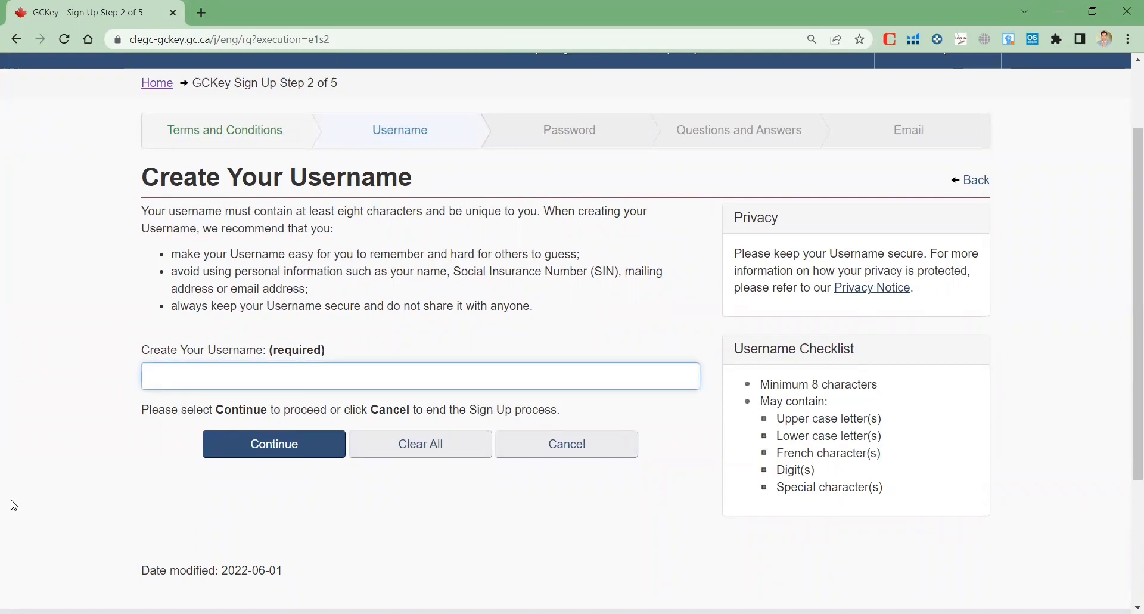
{"action": "type", "text": "visacanada"}
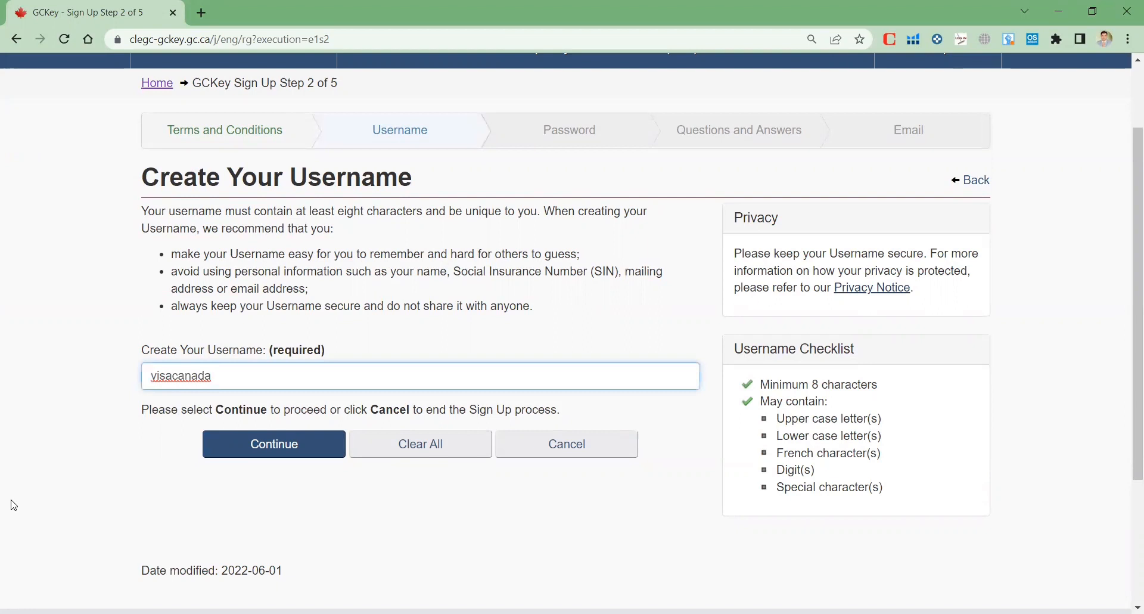
{"action": "type", "text": "984"}
{"action": "left_click", "coordinate": [251, 450]}
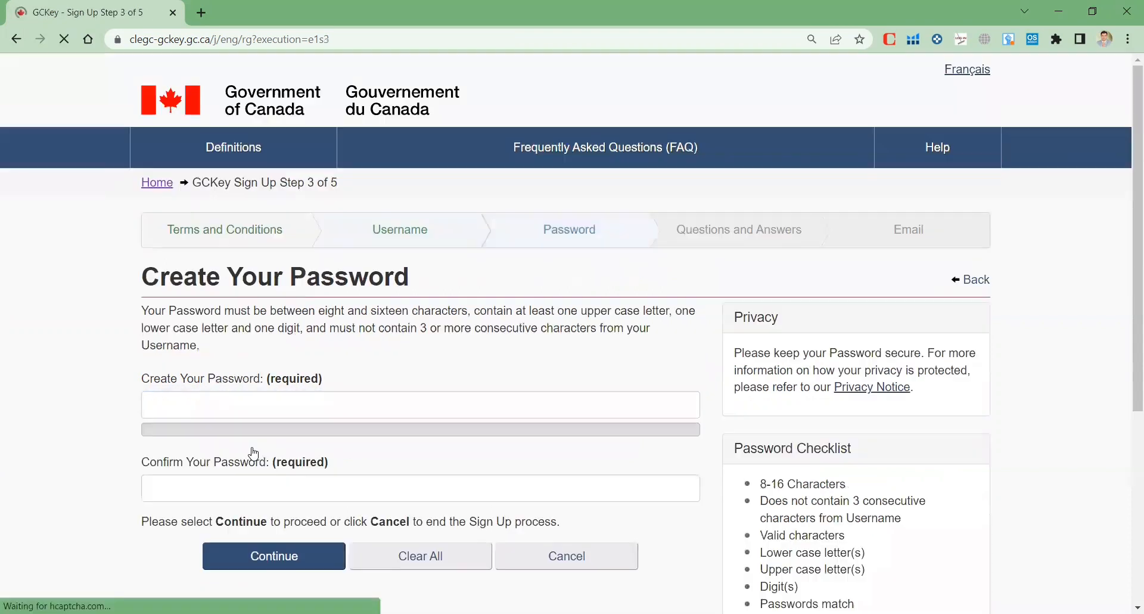
Enter and confirm a new GCKey password and submit it
{"action": "left_click", "coordinate": [255, 401]}
{"action": "scroll", "coordinate": [20, 409], "scroll_direction": "down", "scroll_amount": 2}
{"action": "type", "text": "•••••"}
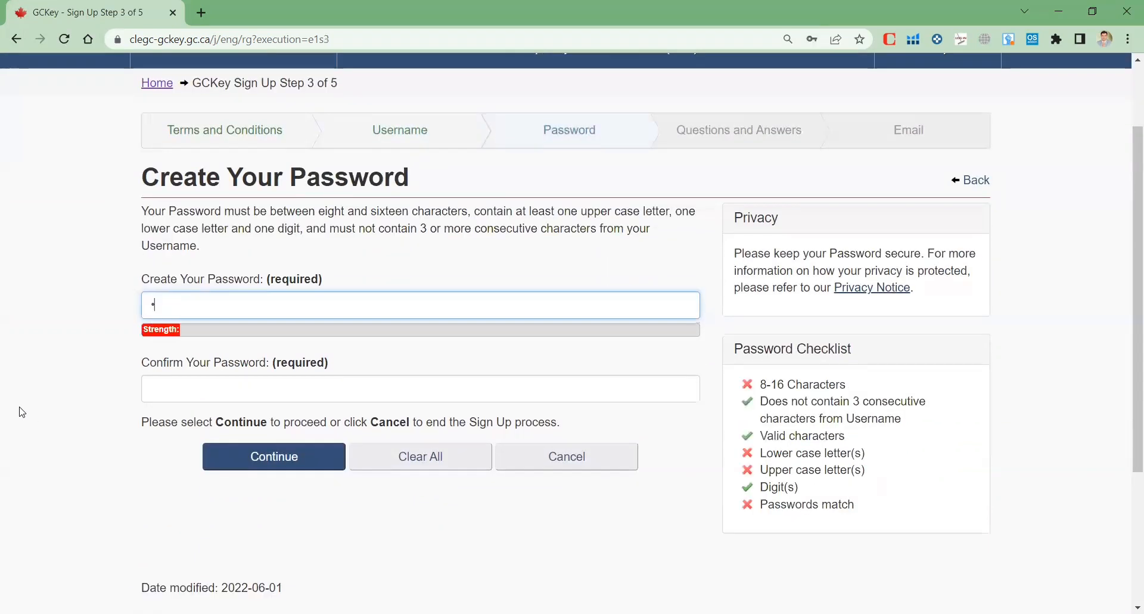
{"action": "type", "text": "••"}
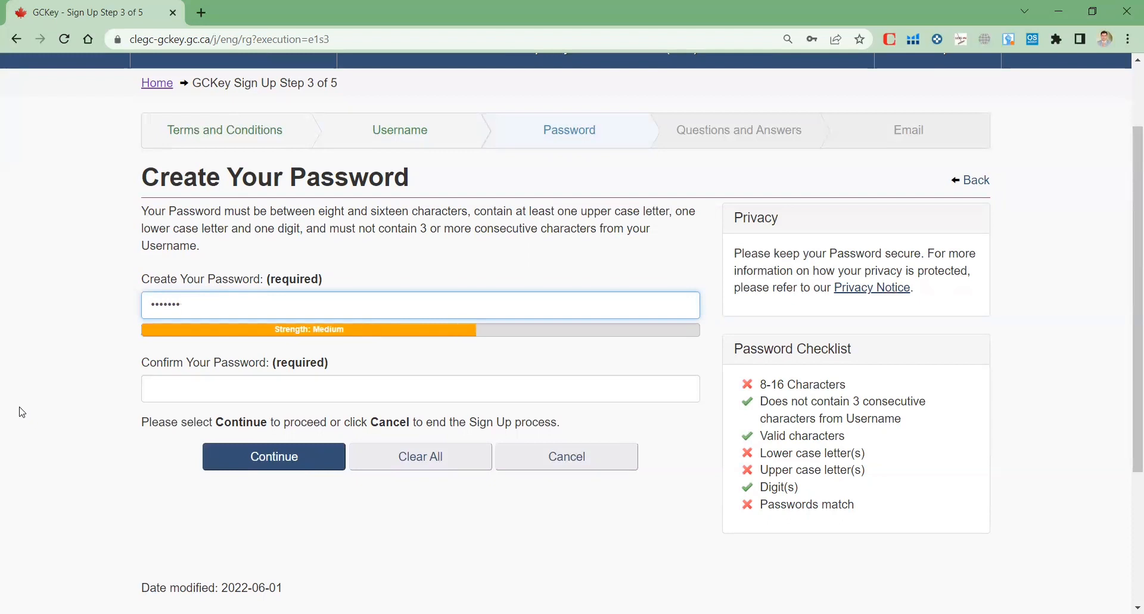
{"action": "type", "text": "•••"}
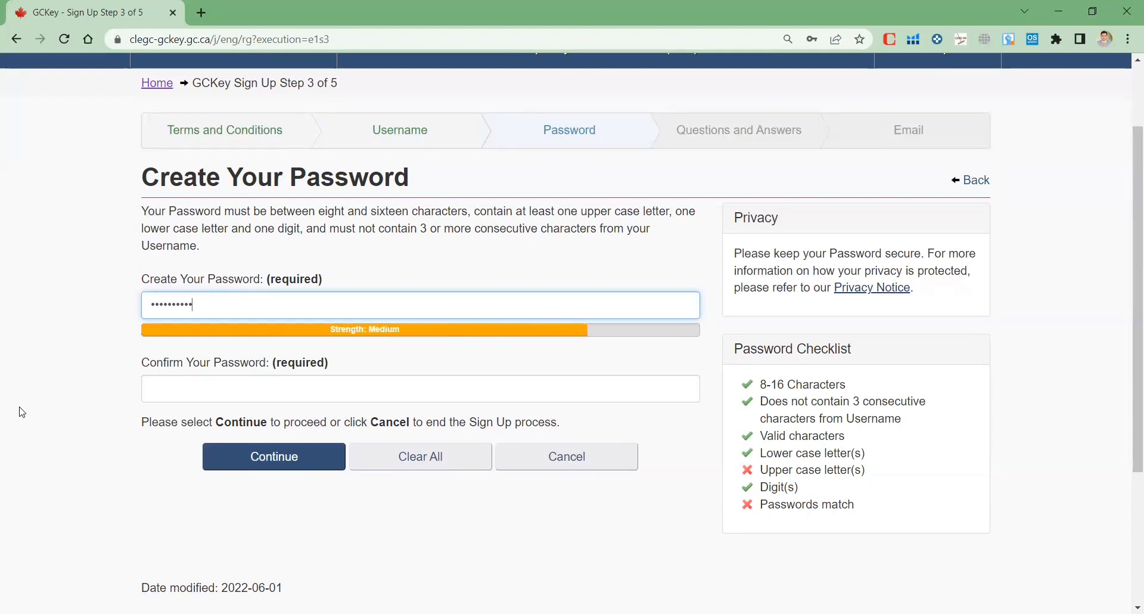
{"action": "left_click", "coordinate": [169, 390]}
{"action": "type", "text": "•••••••"}
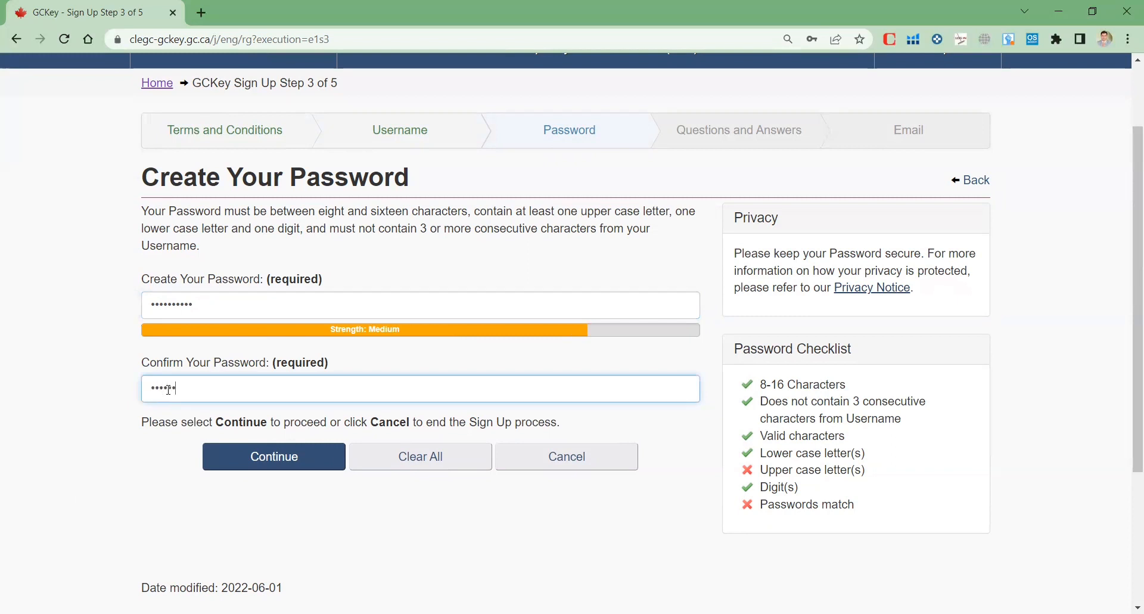
{"action": "type", "text": "••"}
{"action": "left_click", "coordinate": [321, 463]}
{"action": "scroll", "coordinate": [341, 530], "scroll_direction": "down", "scroll_amount": 3}
{"action": "scroll", "coordinate": [268, 488], "scroll_direction": "up", "scroll_amount": 3}
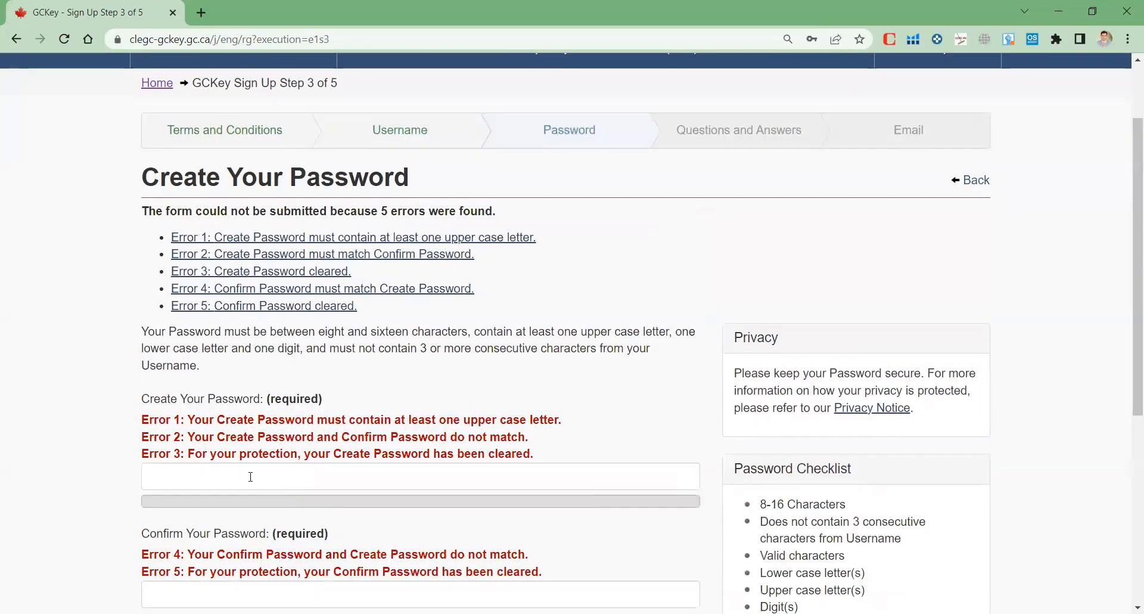
{"action": "scroll", "coordinate": [247, 473], "scroll_direction": "down", "scroll_amount": 2}
Re-enter the password and confirmation, this time including an uppercase letter
{"action": "left_click", "coordinate": [223, 381]}
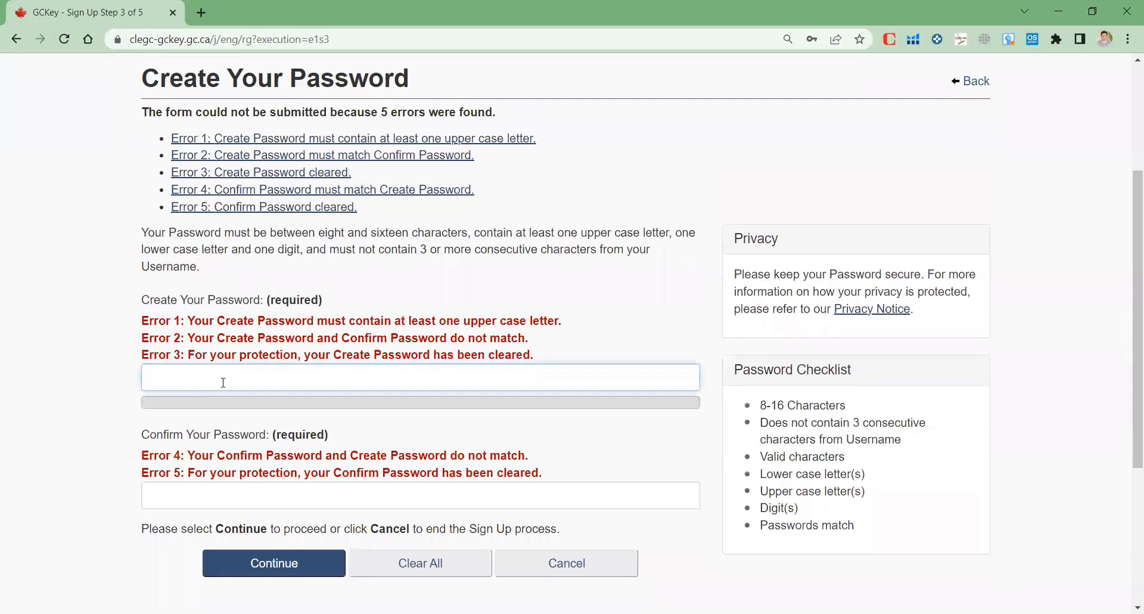
{"action": "type", "text": "•••••••"}
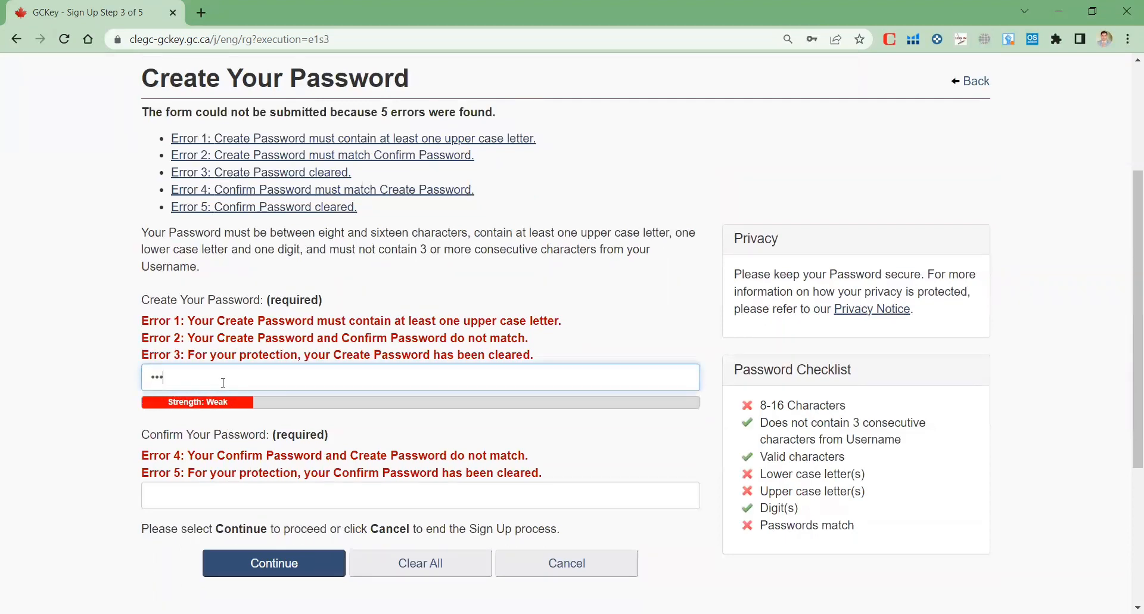
{"action": "type", "text": "••"}
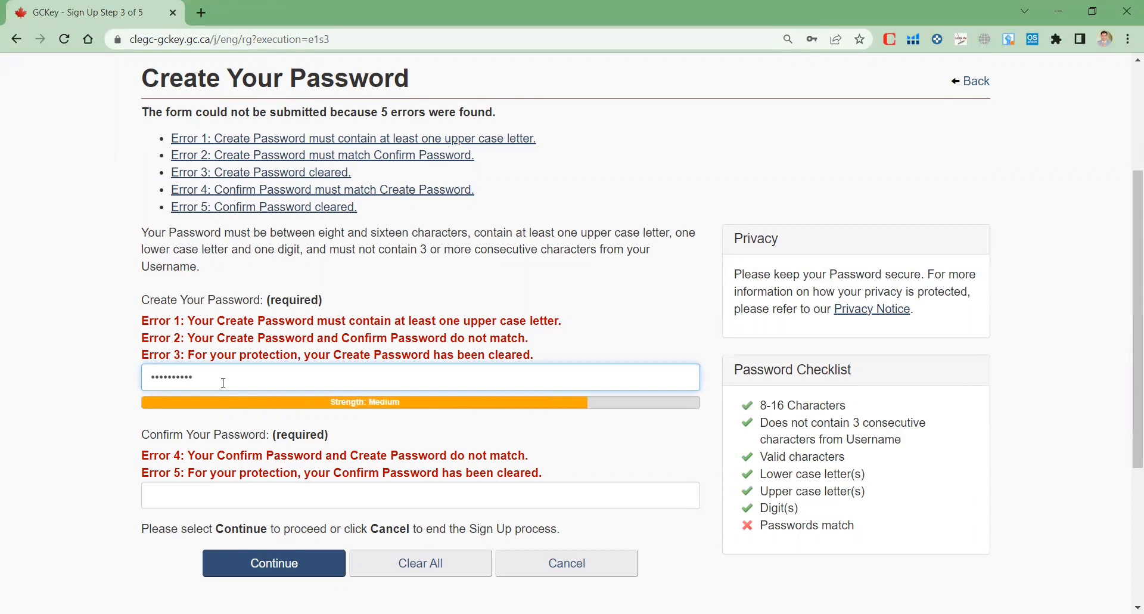
{"action": "left_click", "coordinate": [200, 495]}
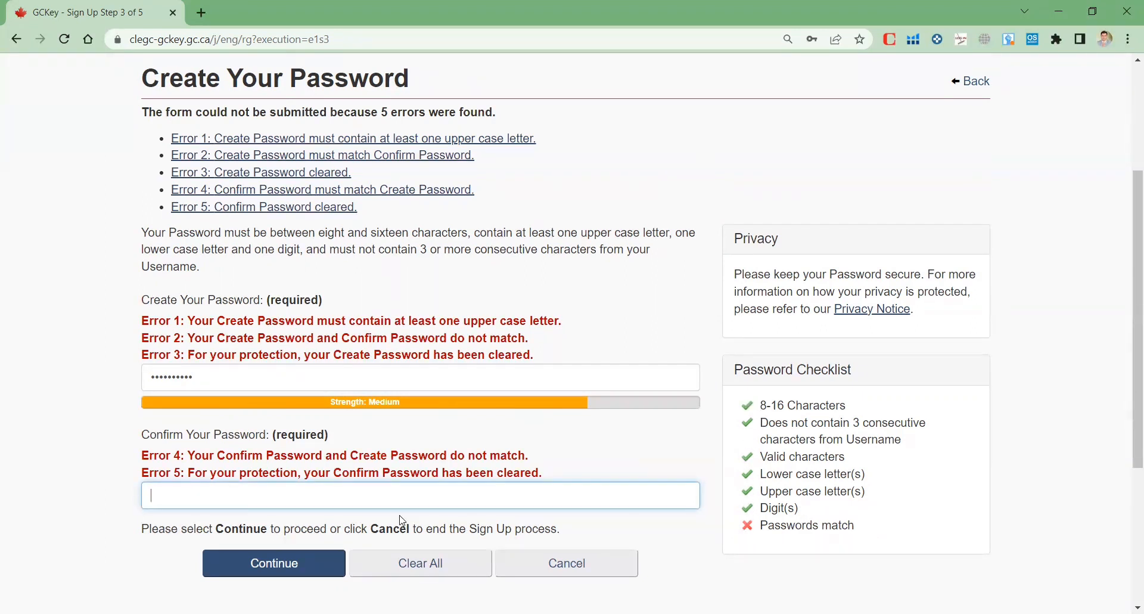
{"action": "type", "text": "••••••••••"}
Continue to recovery questions and select 'What was the first organization I worked for?'
{"action": "left_click", "coordinate": [278, 568]}
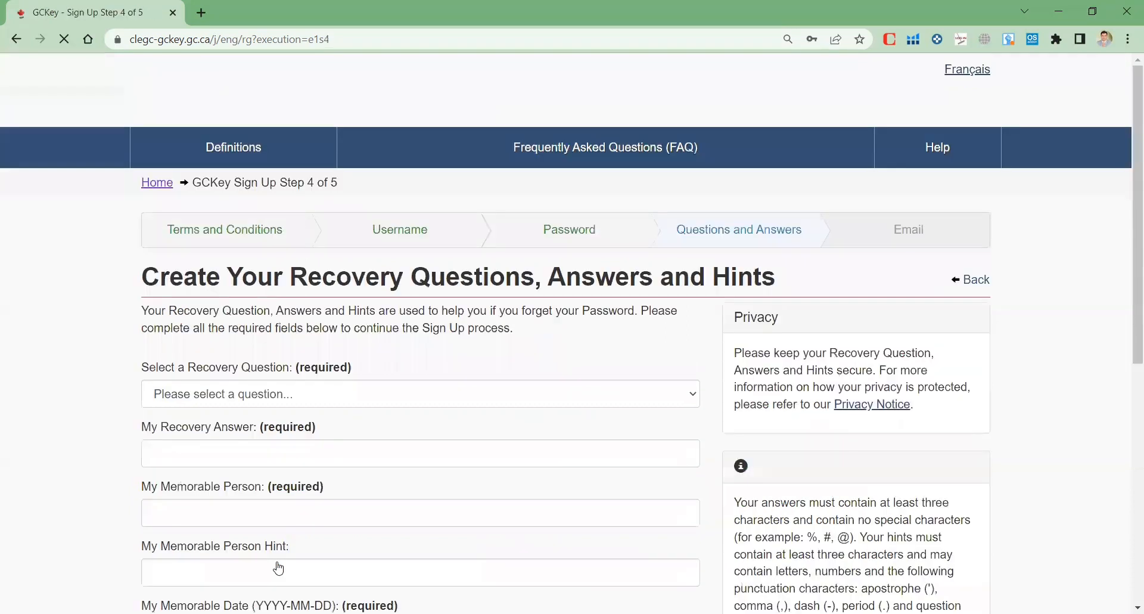
{"action": "scroll", "coordinate": [279, 568], "scroll_direction": "down", "scroll_amount": 3}
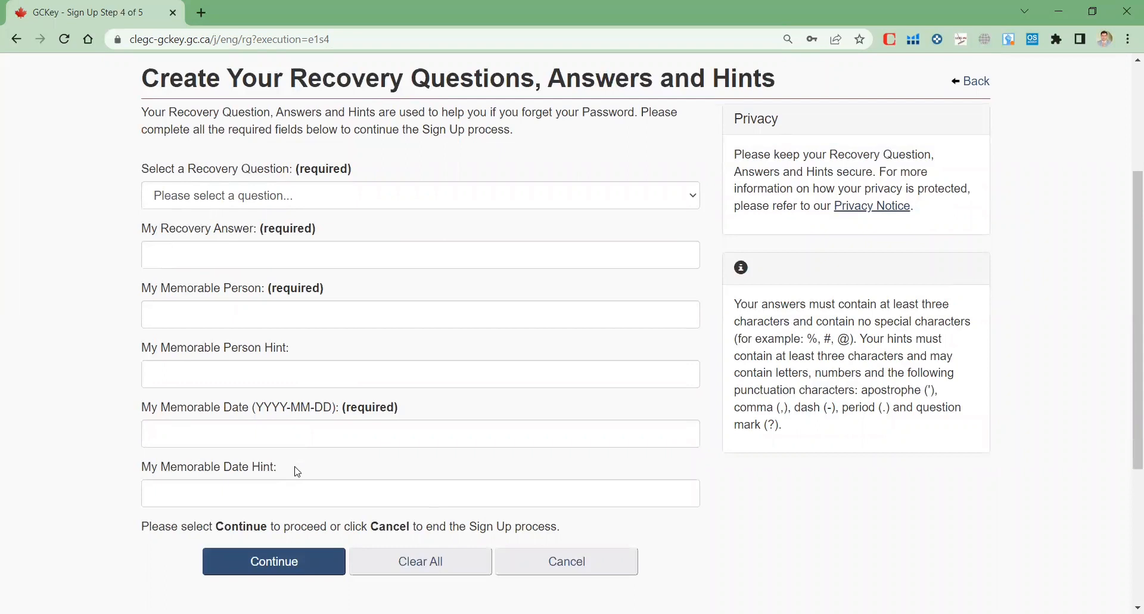
{"action": "left_click", "coordinate": [493, 199]}
{"action": "left_click", "coordinate": [493, 200]}
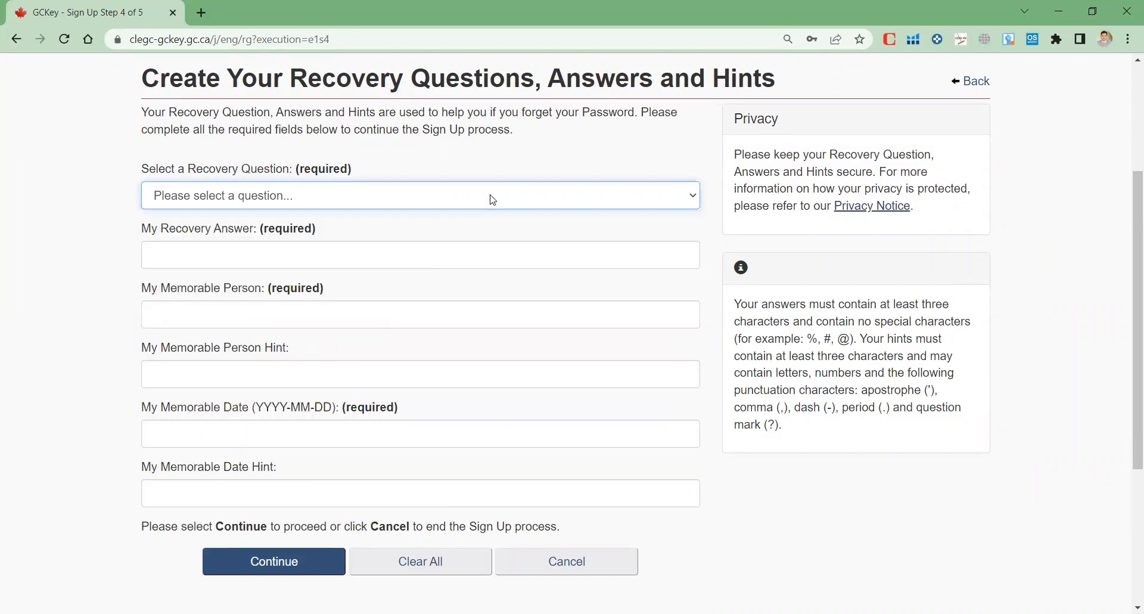
{"action": "left_click", "coordinate": [493, 199]}
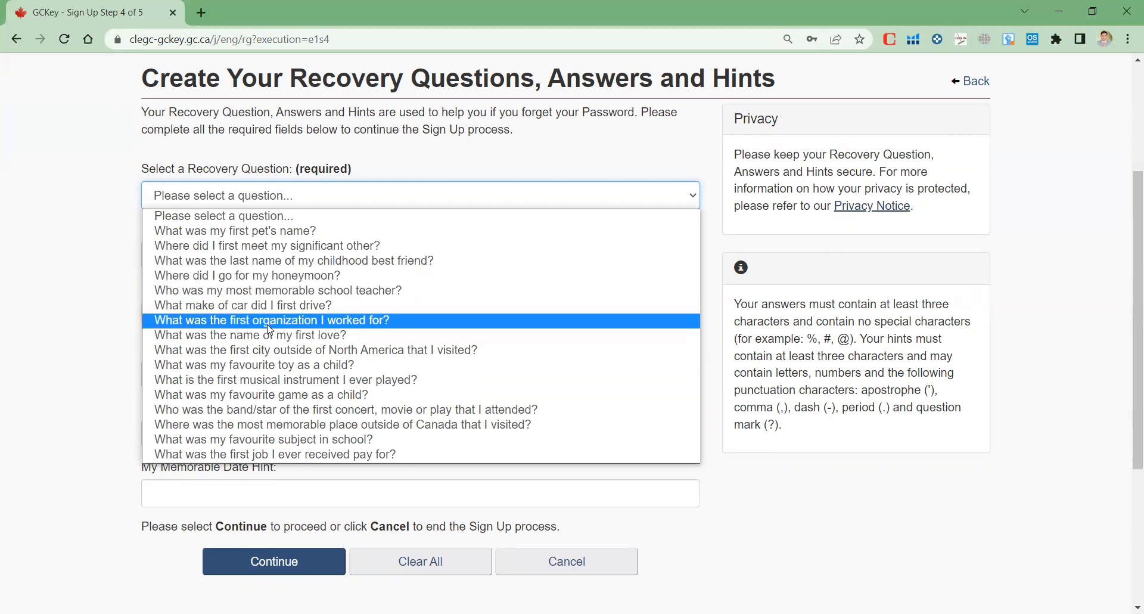
{"action": "left_click", "coordinate": [289, 327]}
Type the answer to the first-organization recovery question
{"action": "left_click", "coordinate": [228, 253]}
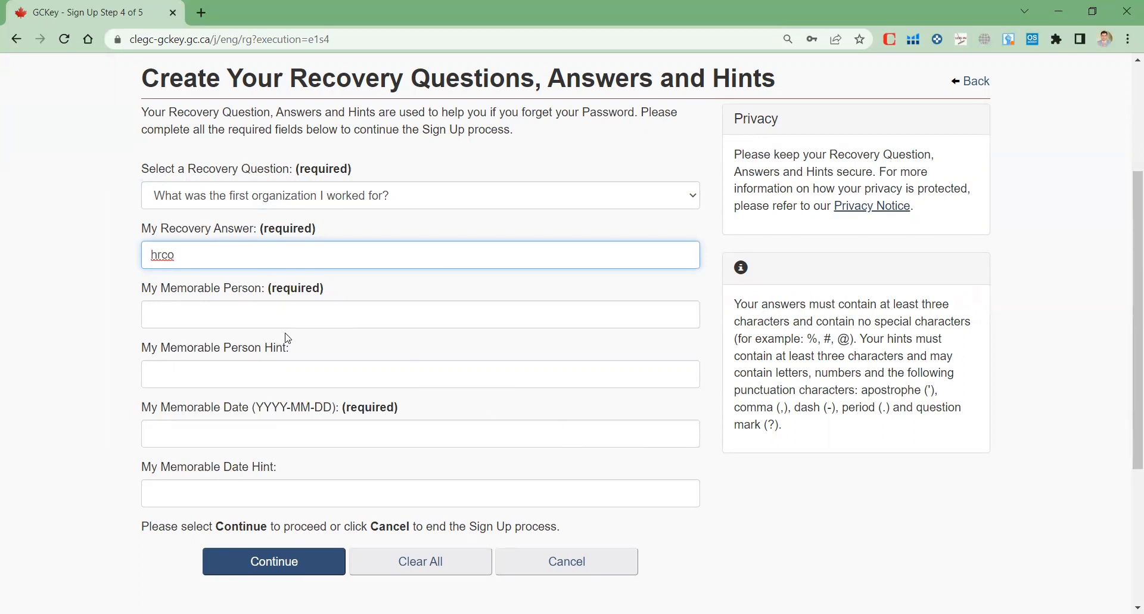
{"action": "left_click", "coordinate": [273, 321]}
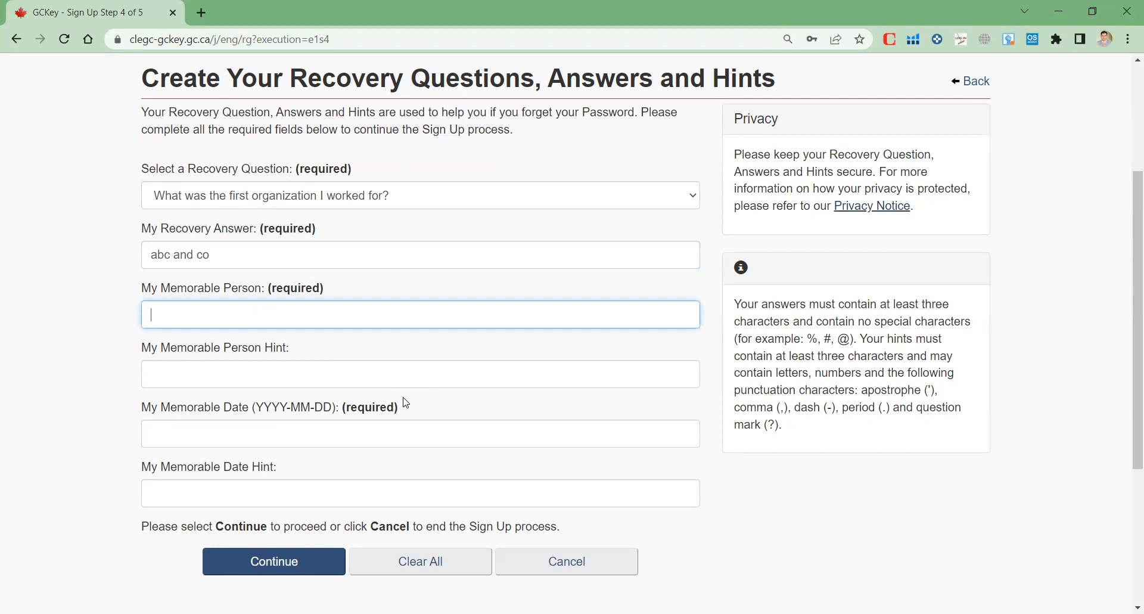
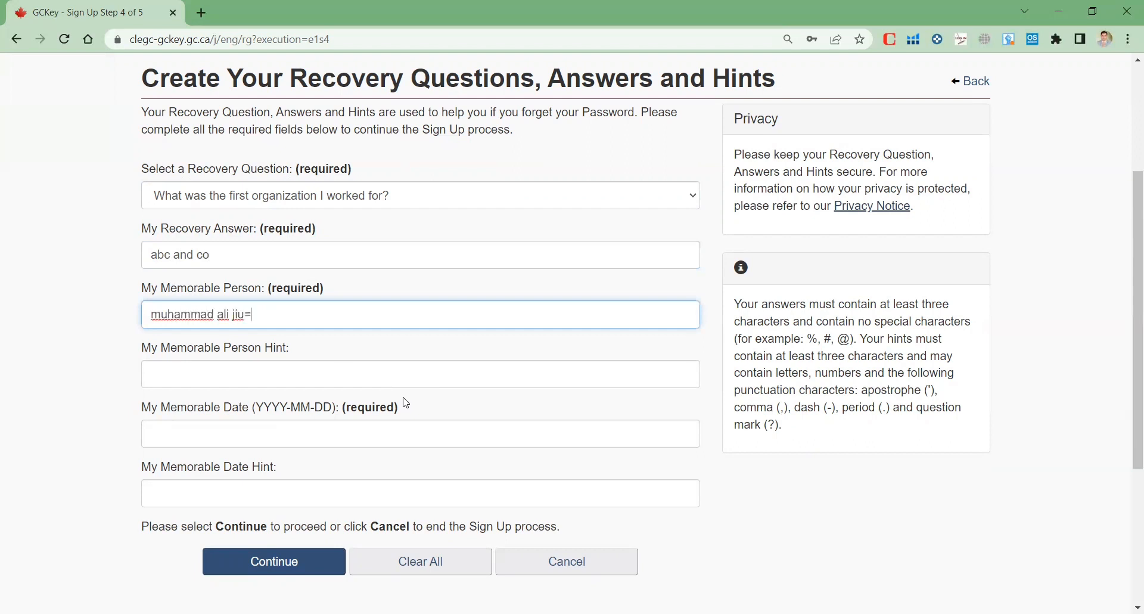
Fill in the Memorable Person answer and its hint
{"action": "left_click", "coordinate": [222, 378]}
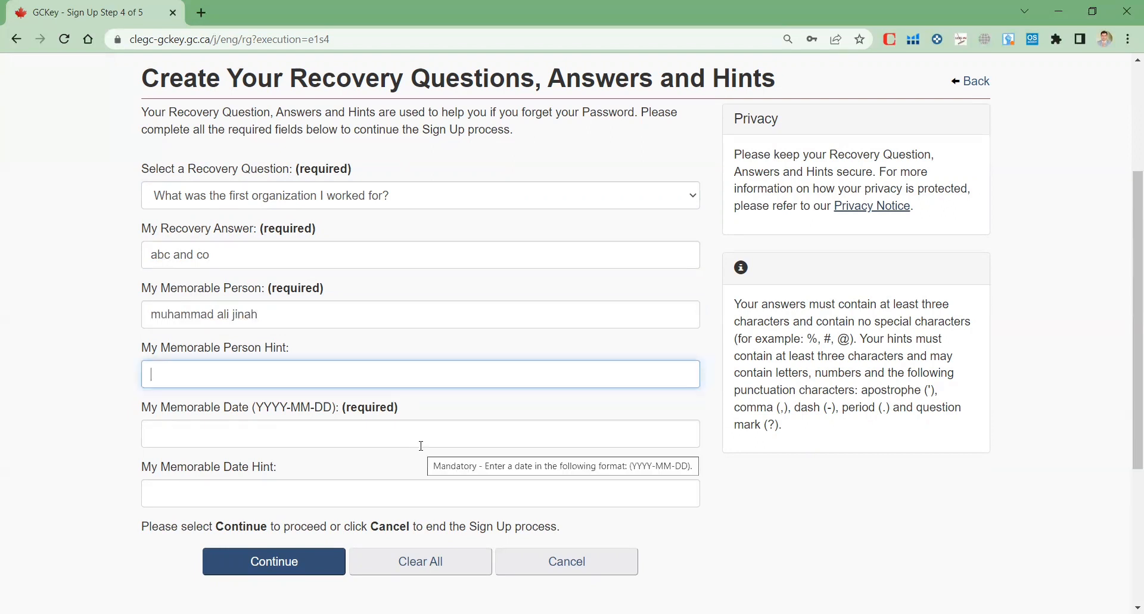
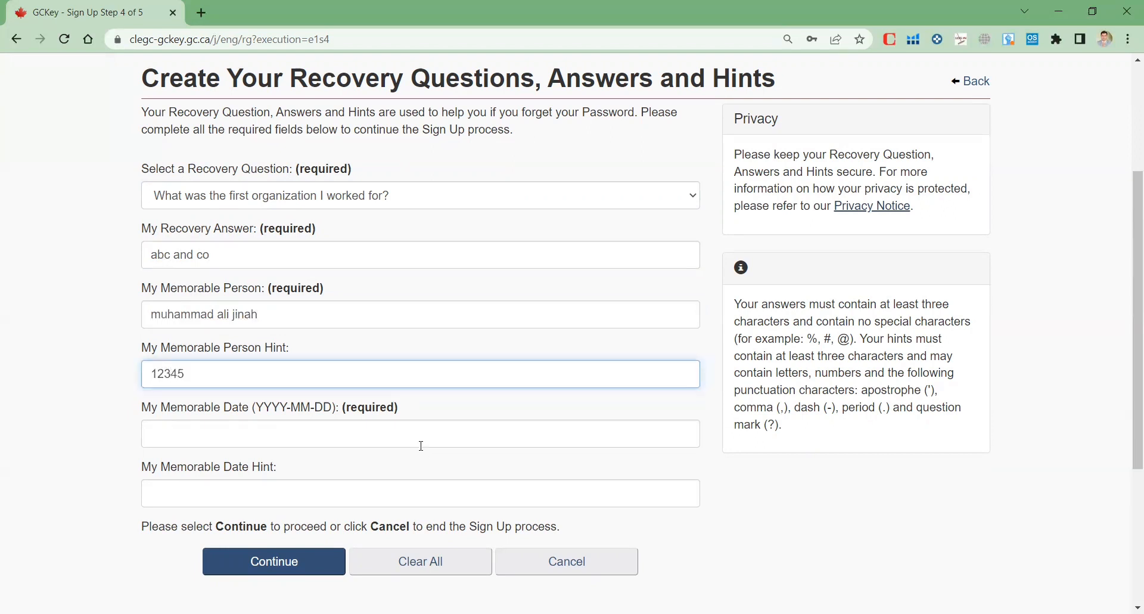
Enter the memorable date and its hint, then submit the recovery questions
{"action": "left_click", "coordinate": [373, 422]}
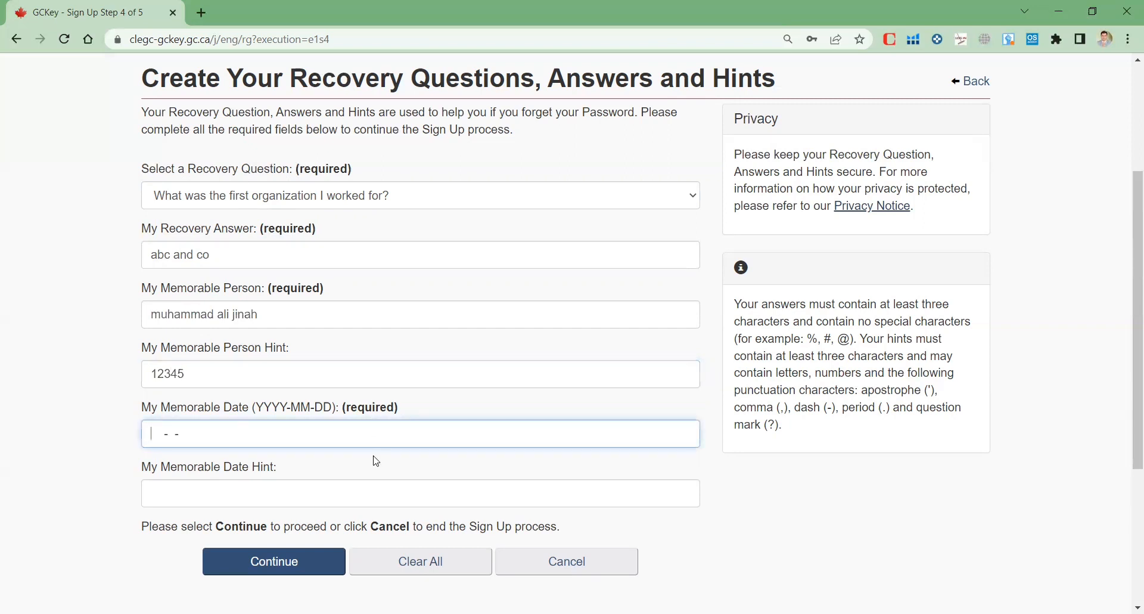
{"action": "left_click", "coordinate": [250, 480]}
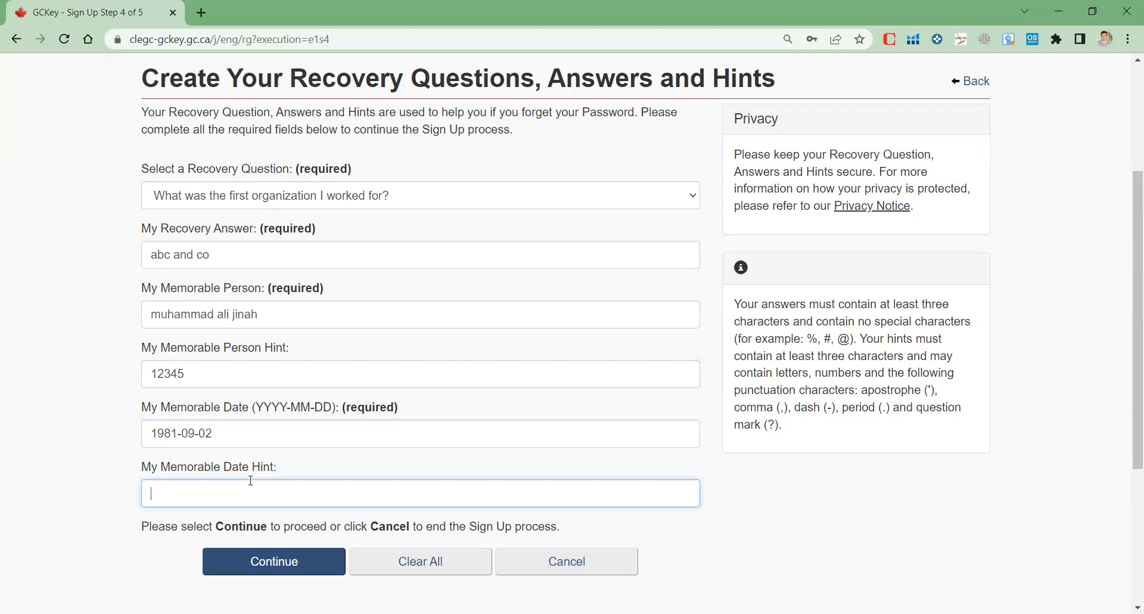
{"action": "left_click", "coordinate": [285, 564]}
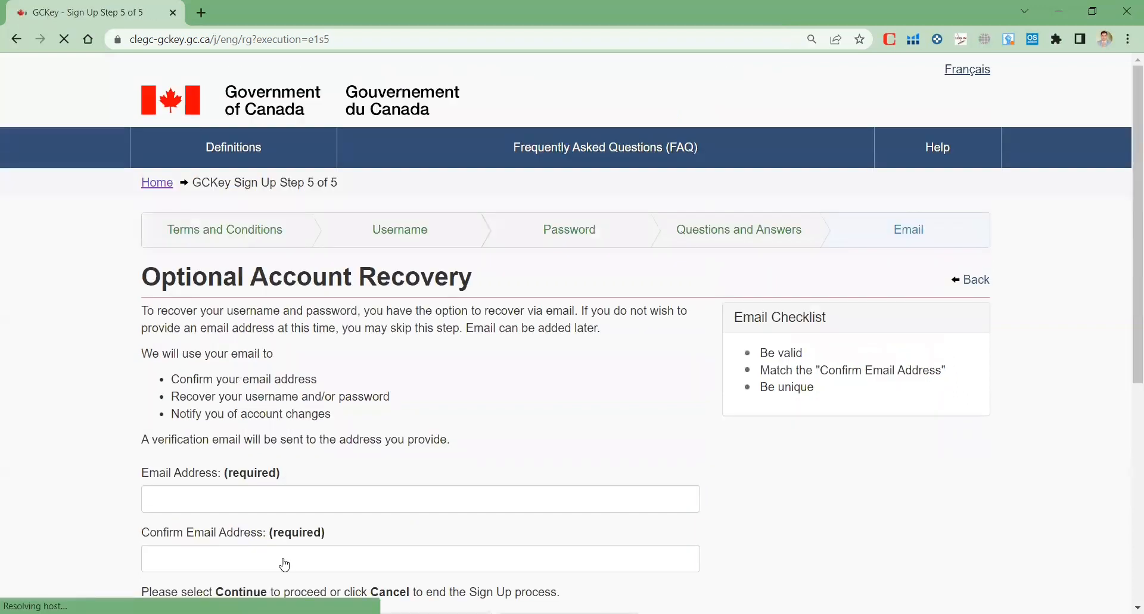
{"action": "scroll", "coordinate": [742, 408], "scroll_direction": "up", "scroll_amount": 2}
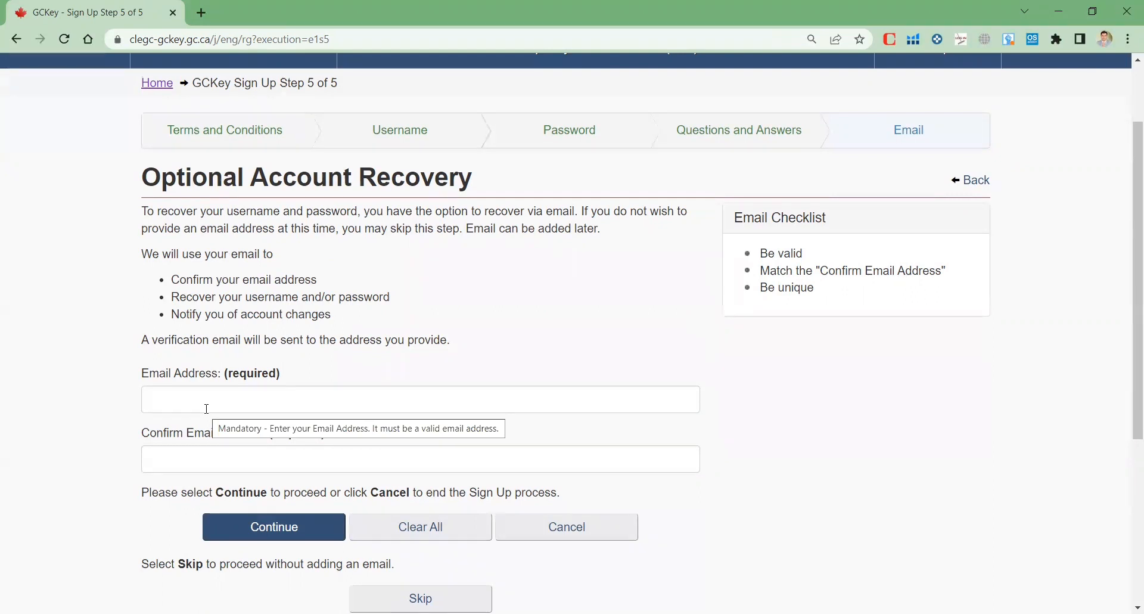
{"action": "scroll", "coordinate": [206, 409], "scroll_direction": "down", "scroll_amount": 2}
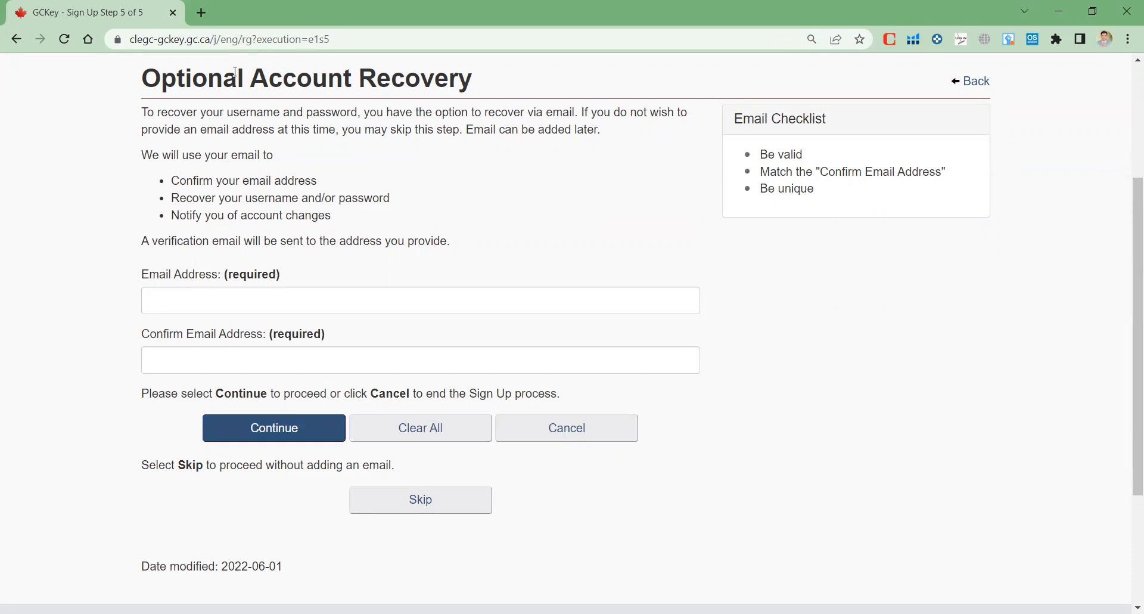
{"action": "key", "text": "ctrl+l"}
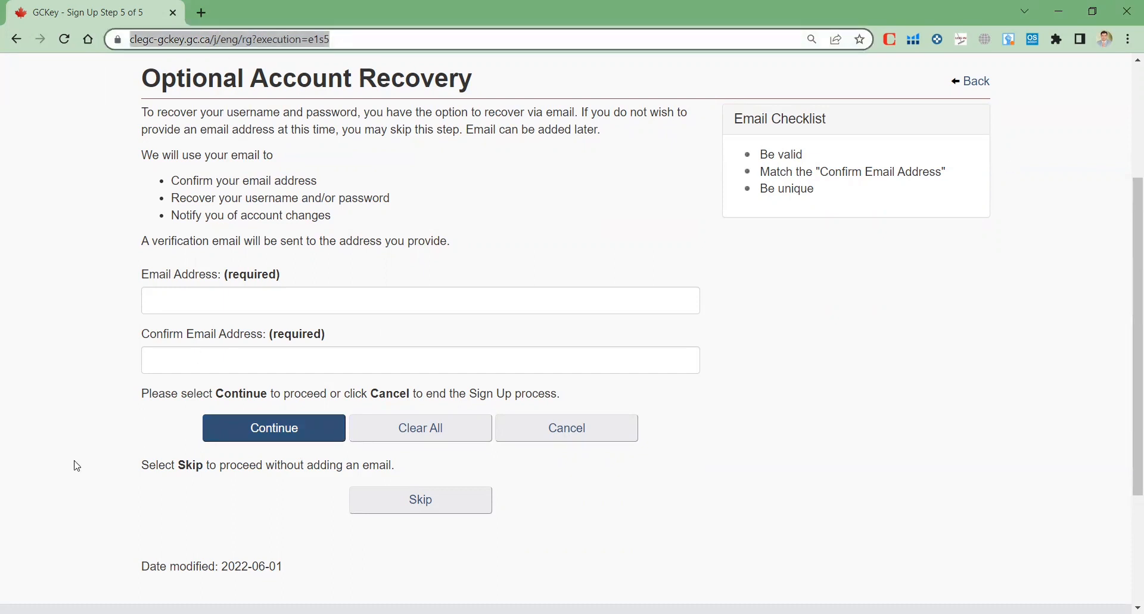
Go to google.com and search for 'canada visit visa application'
{"action": "type", "text": "go"}
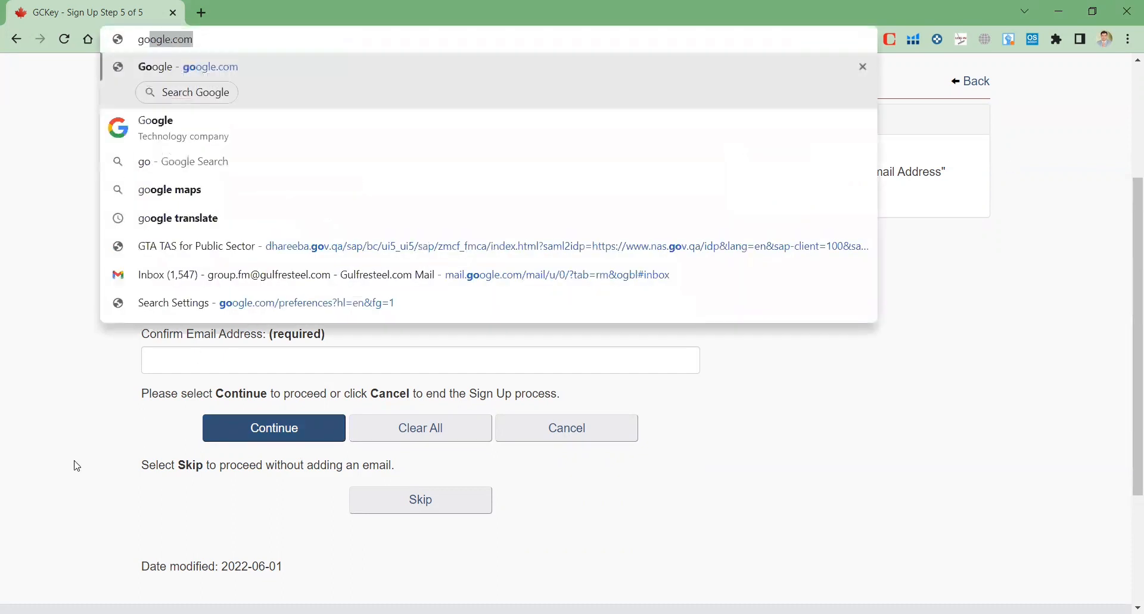
{"action": "key", "text": "Return"}
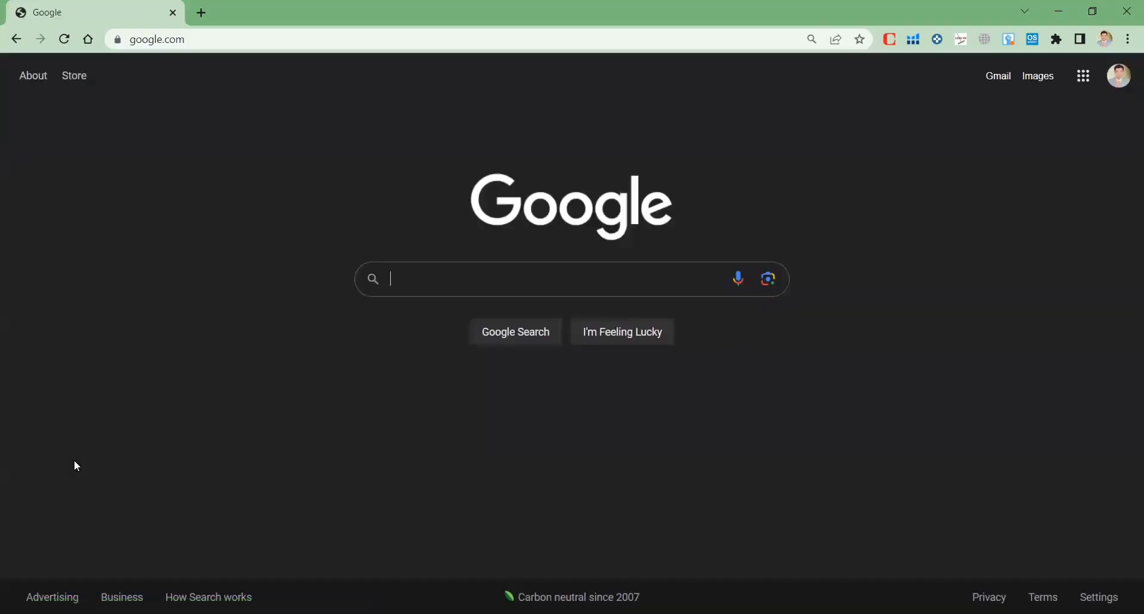
{"action": "type", "text": "canada visit"}
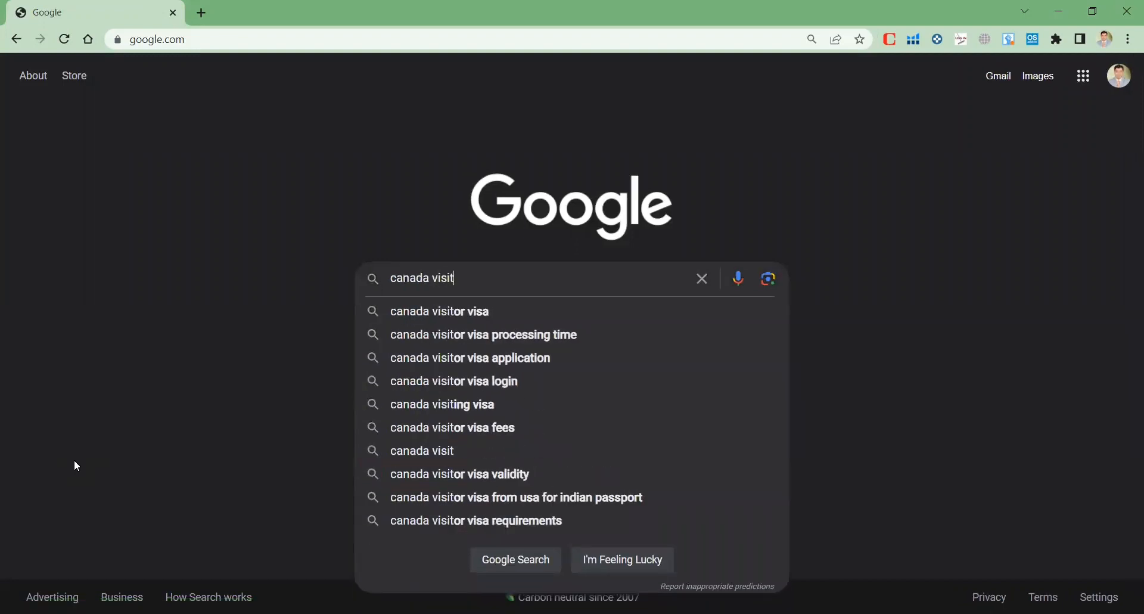
{"action": "type", "text": " visa app"}
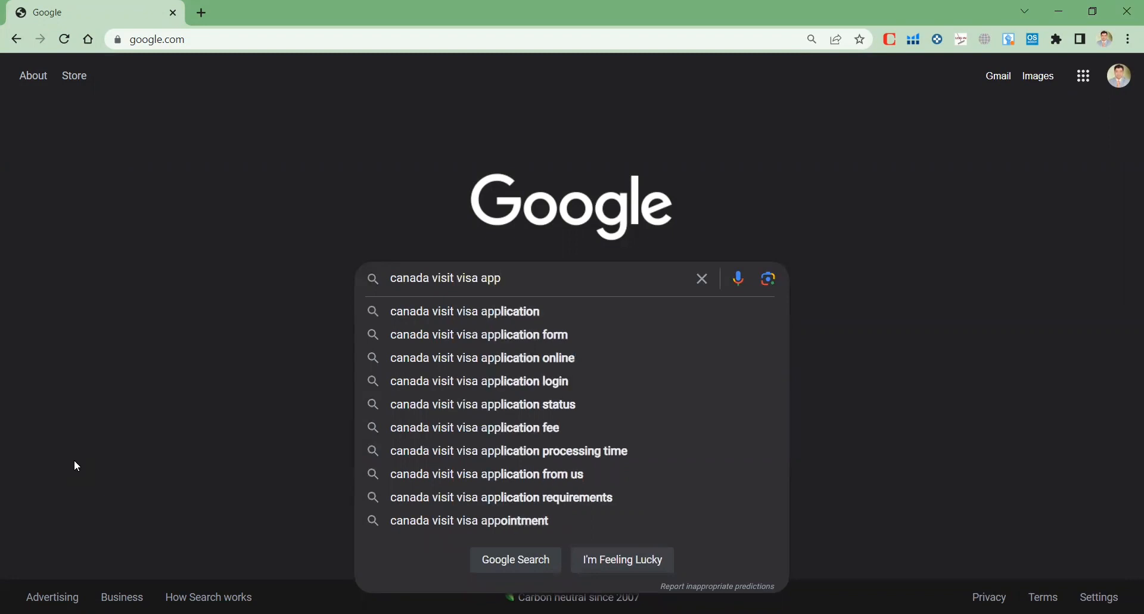
{"action": "key", "text": "Down"}
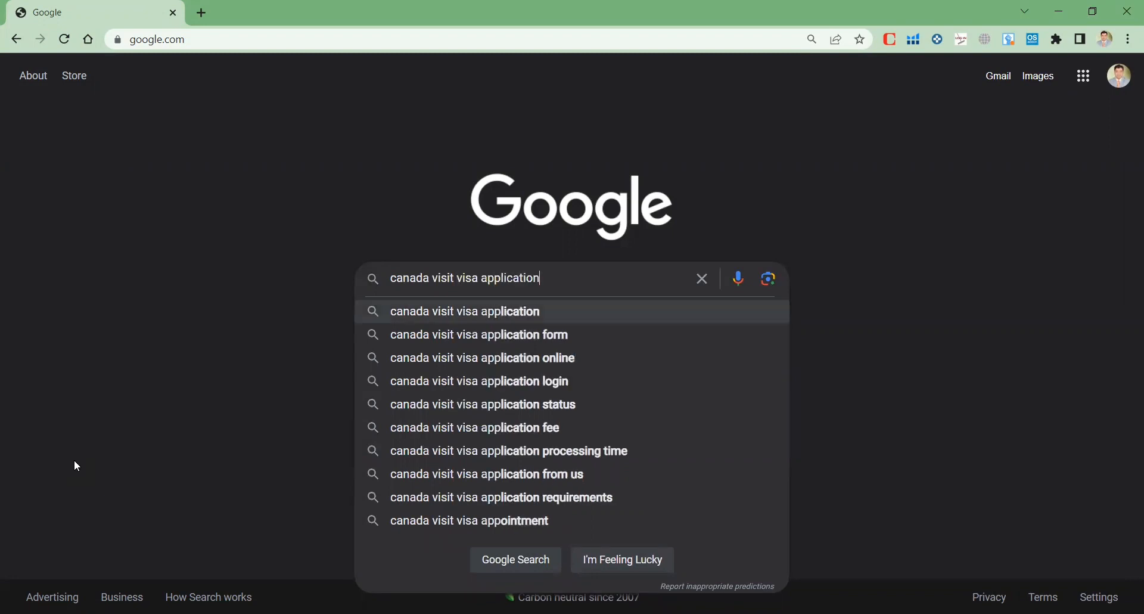
{"action": "key", "text": "Return"}
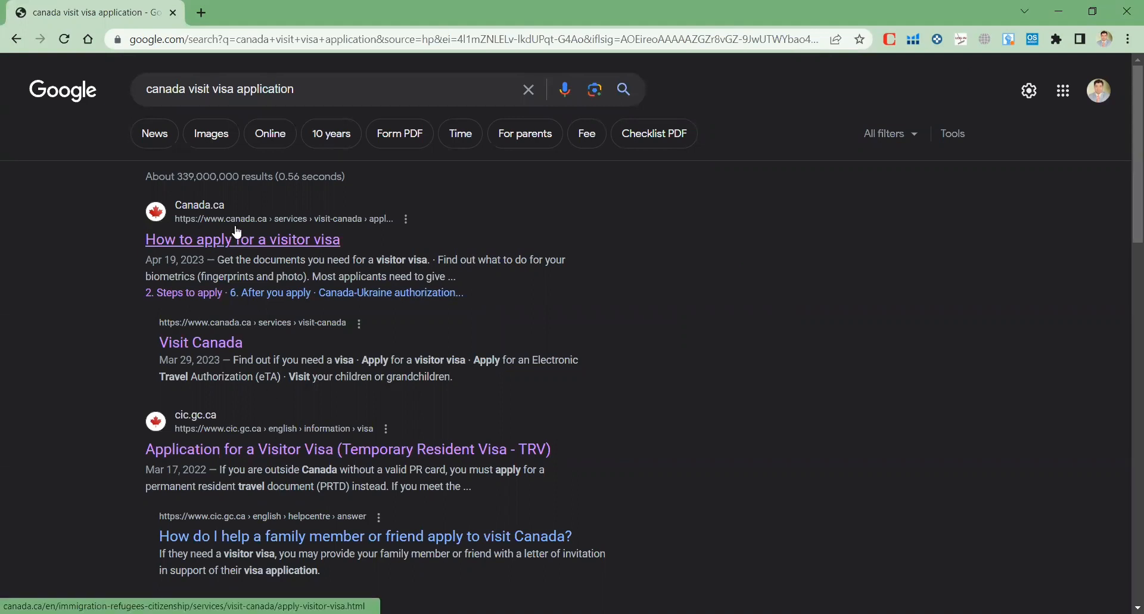
Open the 'How to apply for a visitor visa' page, then return to the search results
{"action": "left_click", "coordinate": [236, 249]}
{"action": "scroll", "coordinate": [236, 245], "scroll_direction": "down", "scroll_amount": 1}
{"action": "scroll", "coordinate": [358, 365], "scroll_direction": "down", "scroll_amount": 10}
{"action": "scroll", "coordinate": [357, 365], "scroll_direction": "up", "scroll_amount": 11}
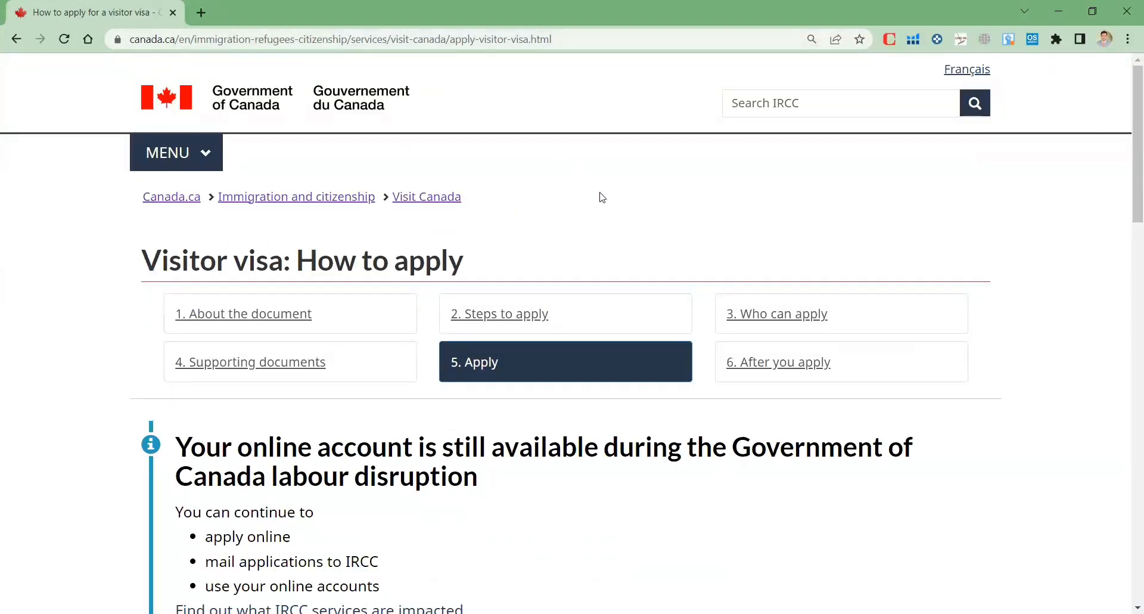
{"action": "scroll", "coordinate": [602, 196], "scroll_direction": "down", "scroll_amount": 8}
{"action": "scroll", "coordinate": [602, 196], "scroll_direction": "up", "scroll_amount": 7}
{"action": "scroll", "coordinate": [492, 362], "scroll_direction": "down", "scroll_amount": 2}
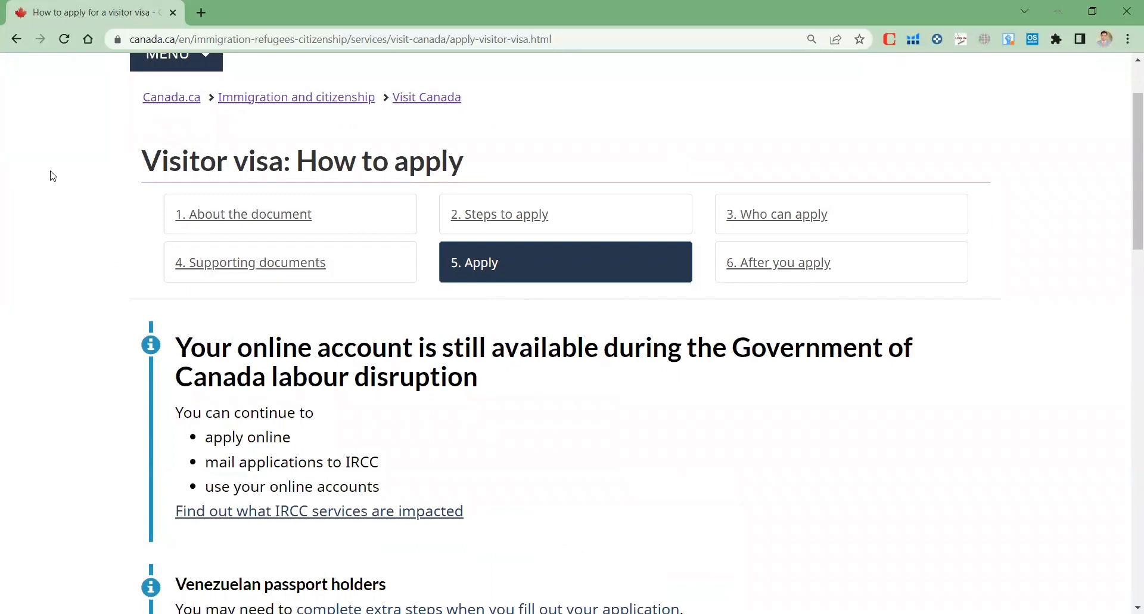
{"action": "left_click", "coordinate": [16, 38]}
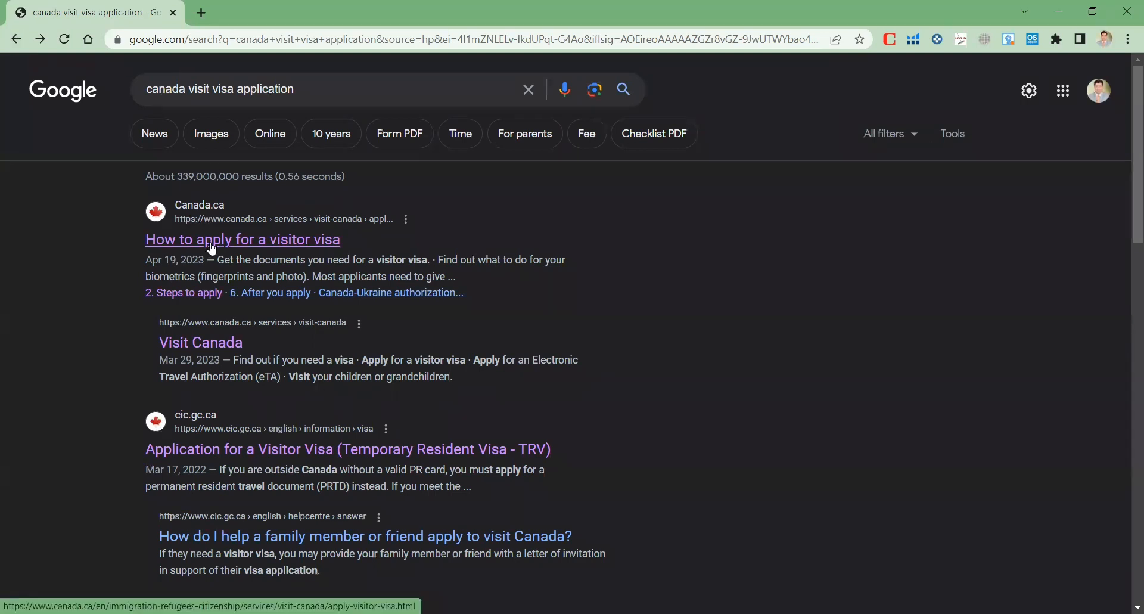
Reopen the page, pick 'None of the above' as the reason and get instructions
{"action": "left_click", "coordinate": [273, 241]}
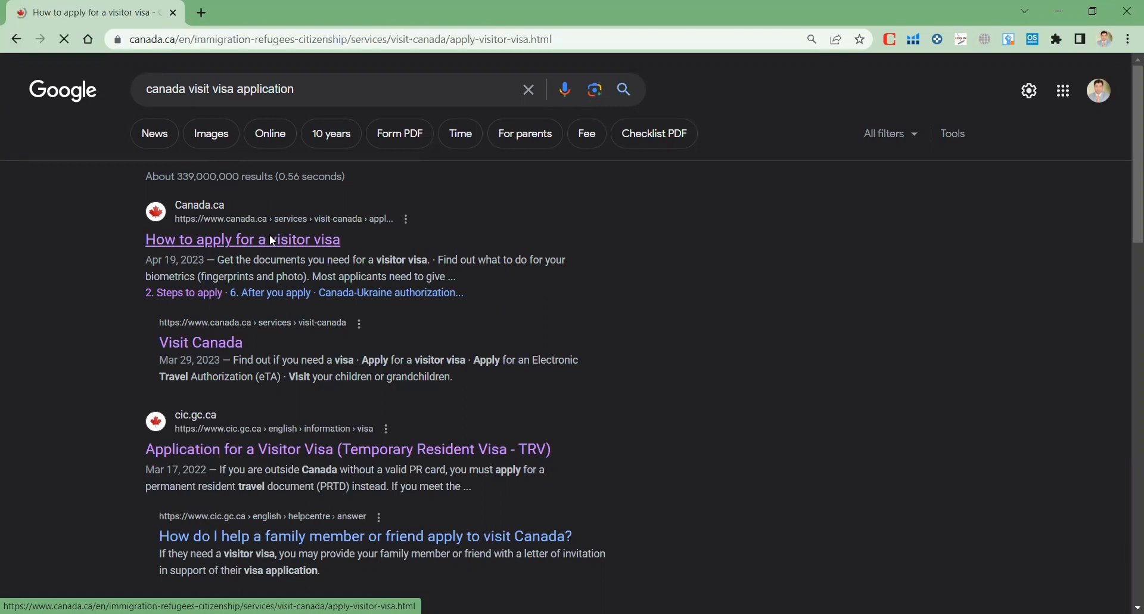
{"action": "scroll", "coordinate": [411, 374], "scroll_direction": "down", "scroll_amount": 3}
{"action": "scroll", "coordinate": [416, 384], "scroll_direction": "down", "scroll_amount": 8}
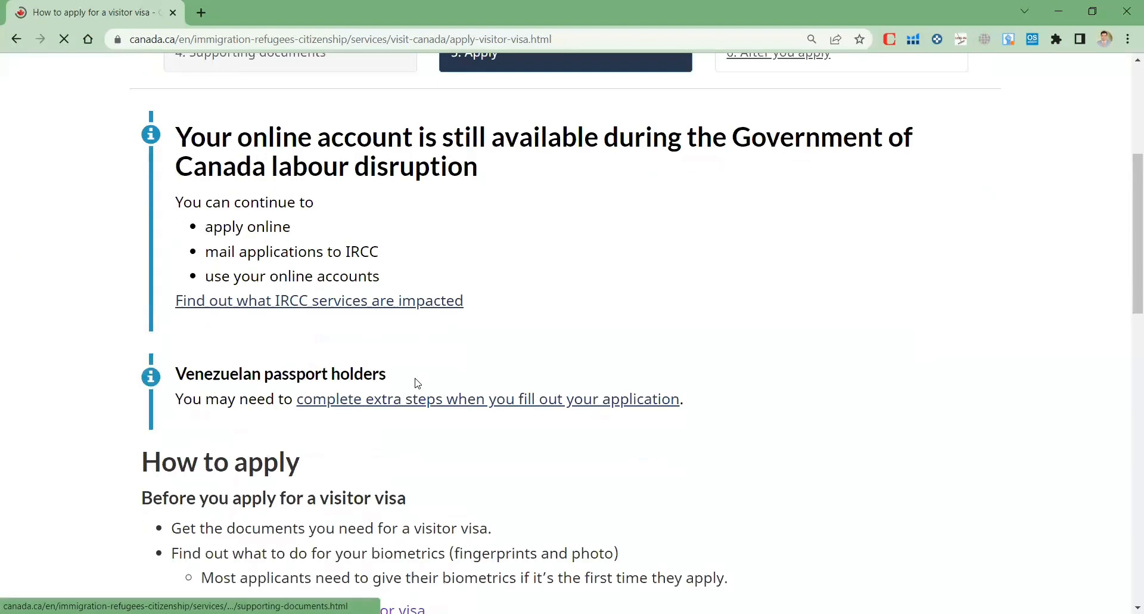
{"action": "scroll", "coordinate": [203, 232], "scroll_direction": "down", "scroll_amount": 2}
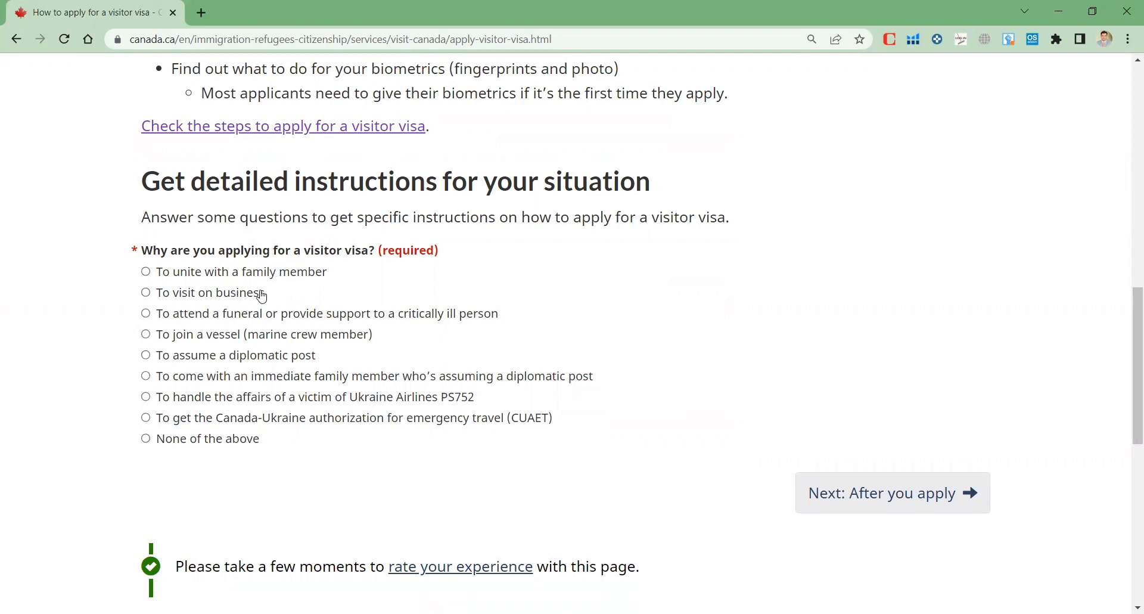
{"action": "left_click", "coordinate": [146, 438]}
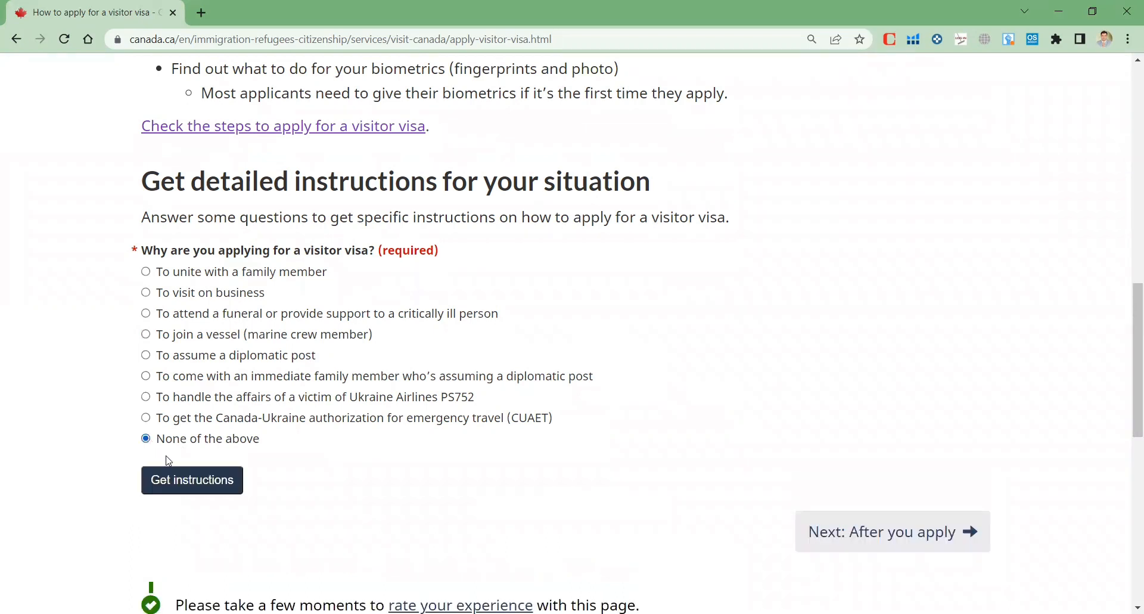
{"action": "left_click", "coordinate": [193, 489]}
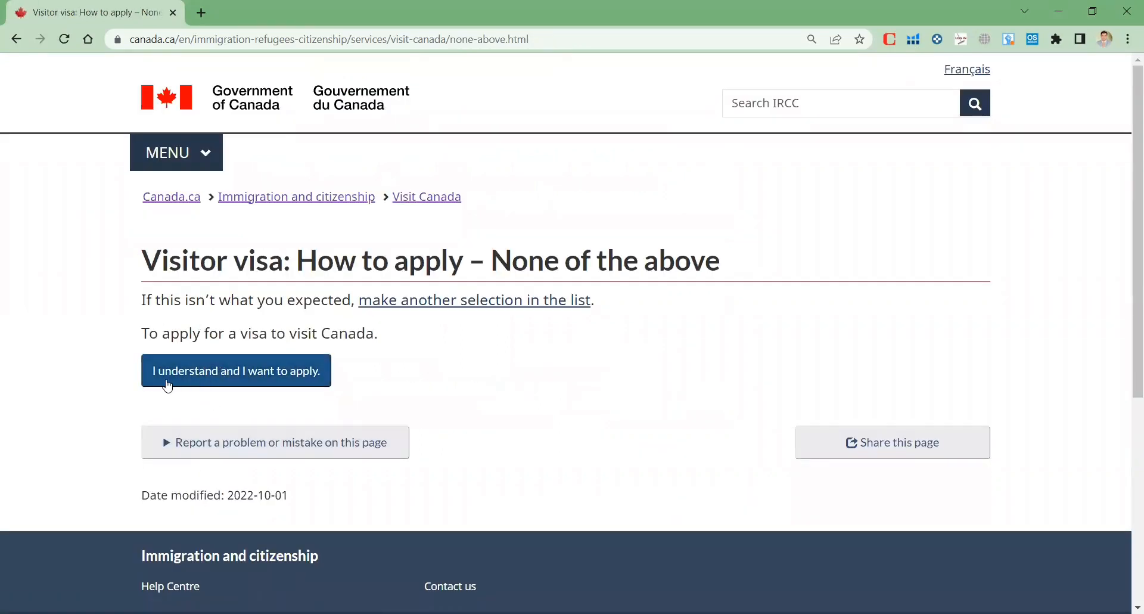
Confirm 'I understand and I want to apply', then choose 'Apply for a visitor visa'
{"action": "left_click", "coordinate": [245, 380]}
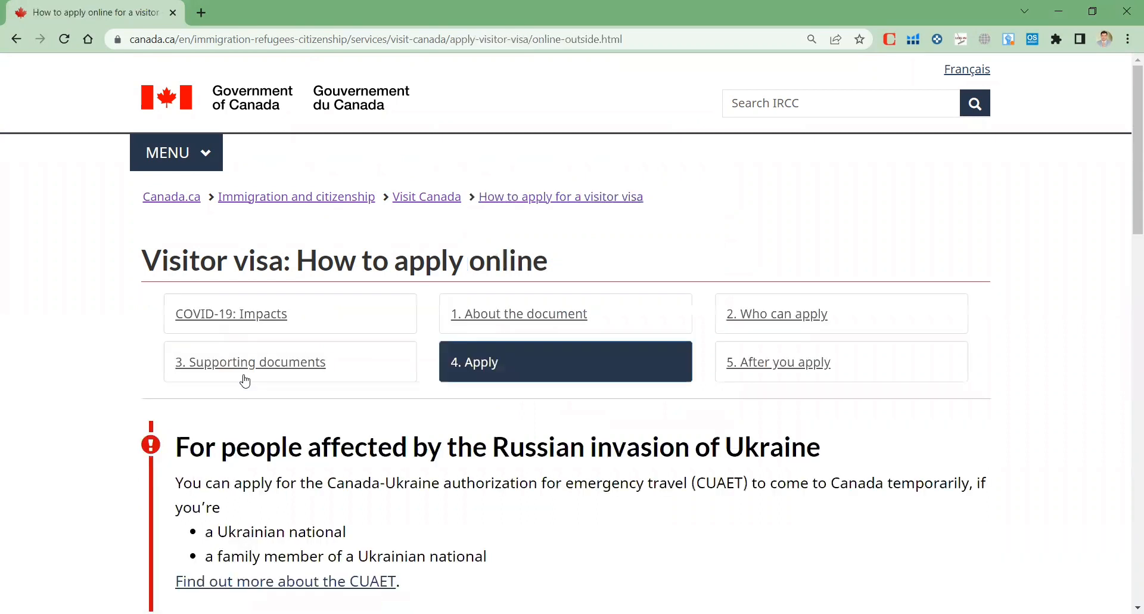
{"action": "scroll", "coordinate": [245, 380], "scroll_direction": "down", "scroll_amount": 5}
{"action": "scroll", "coordinate": [245, 380], "scroll_direction": "down", "scroll_amount": 5}
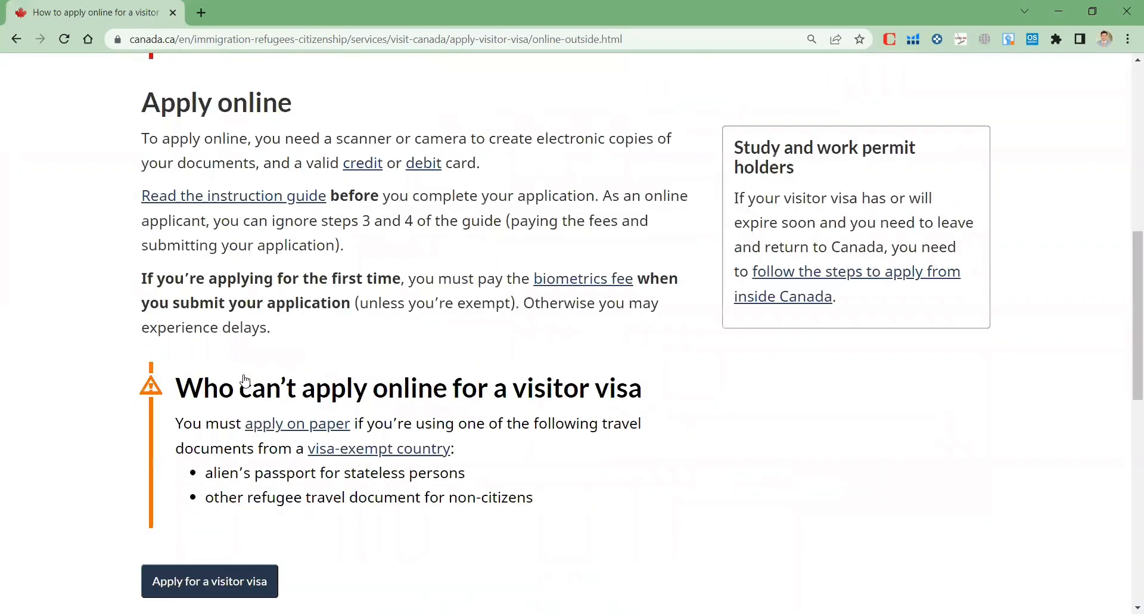
{"action": "scroll", "coordinate": [273, 325], "scroll_direction": "up", "scroll_amount": 9}
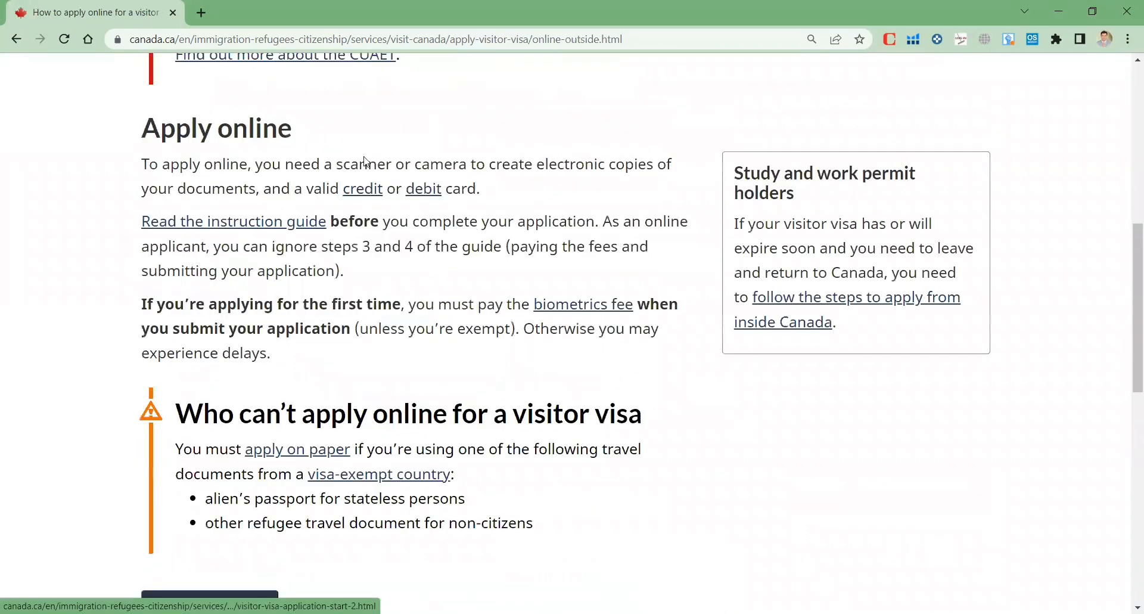
{"action": "scroll", "coordinate": [275, 364], "scroll_direction": "down", "scroll_amount": 8}
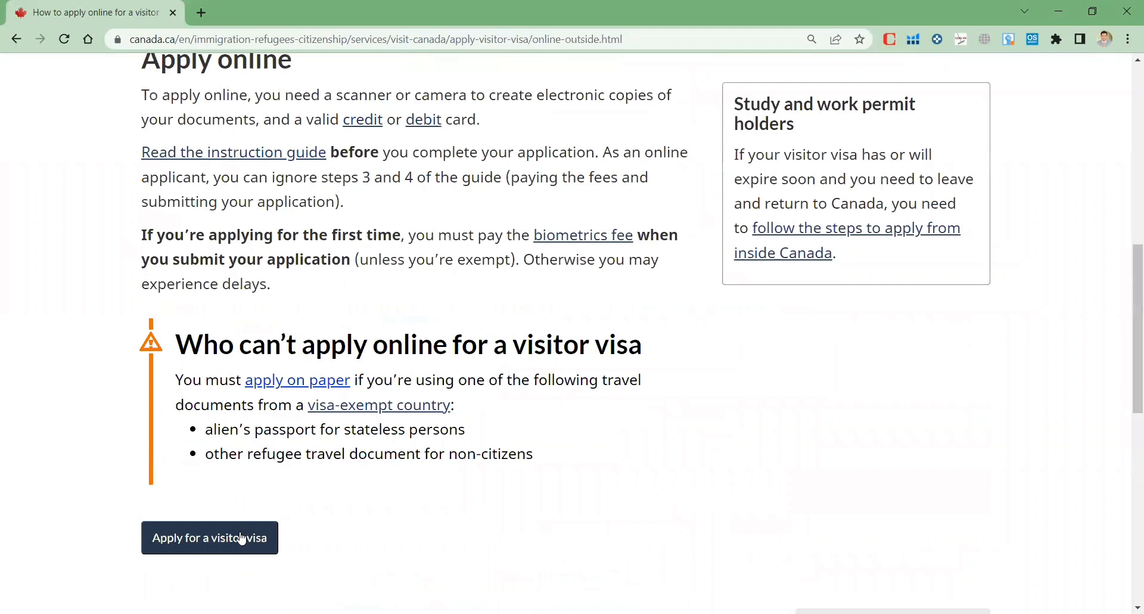
{"action": "left_click", "coordinate": [321, 572]}
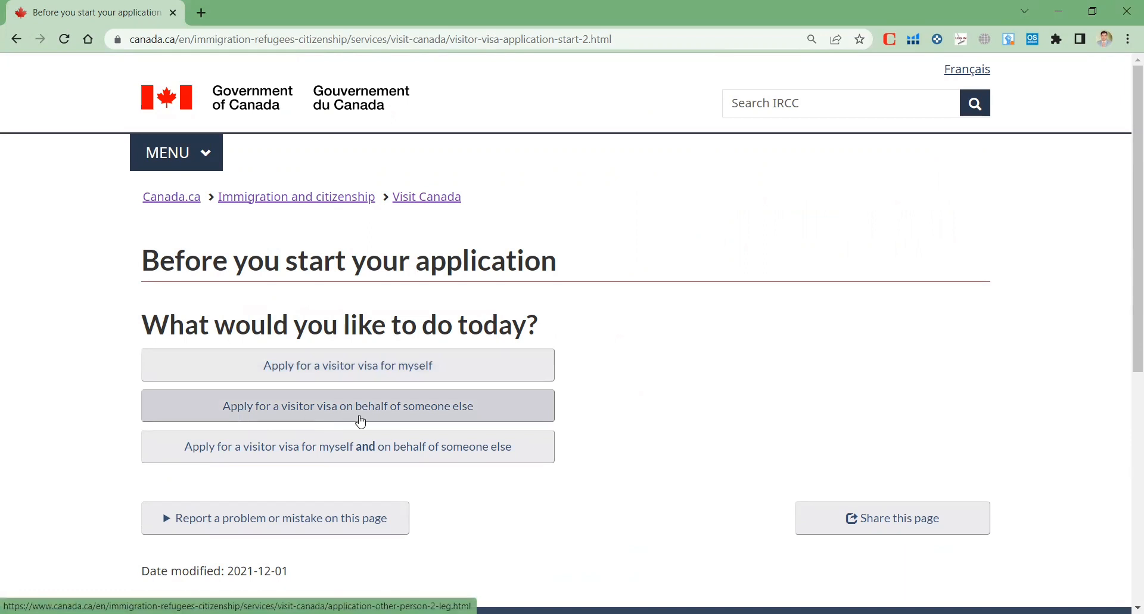
Apply for yourself, answer No to an application in process, and choose GCKey sign-in
{"action": "left_click", "coordinate": [314, 371]}
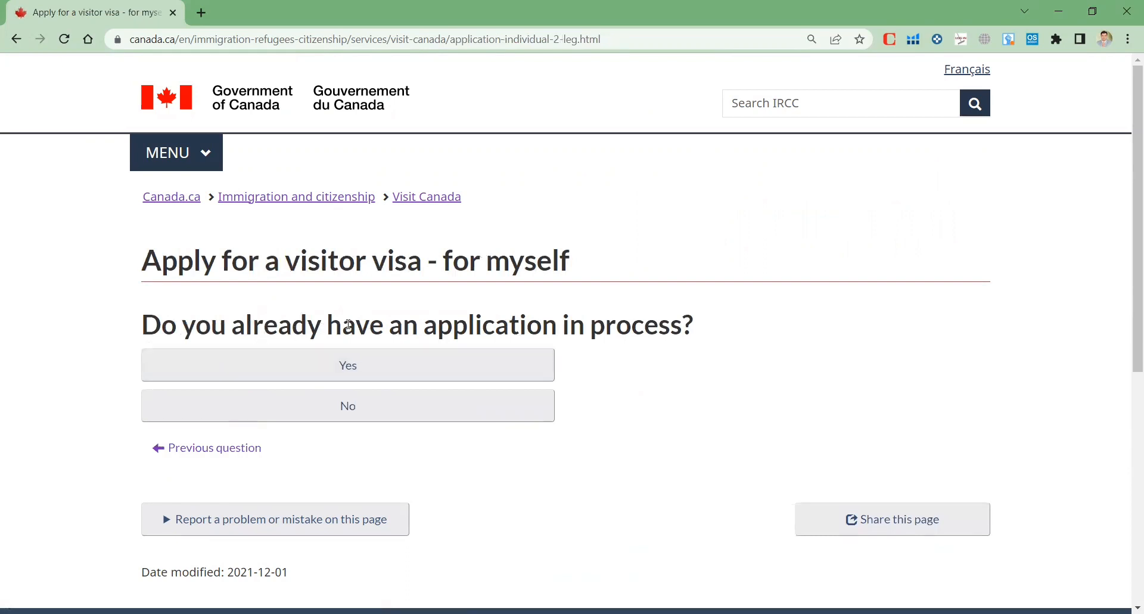
{"action": "left_click", "coordinate": [353, 408]}
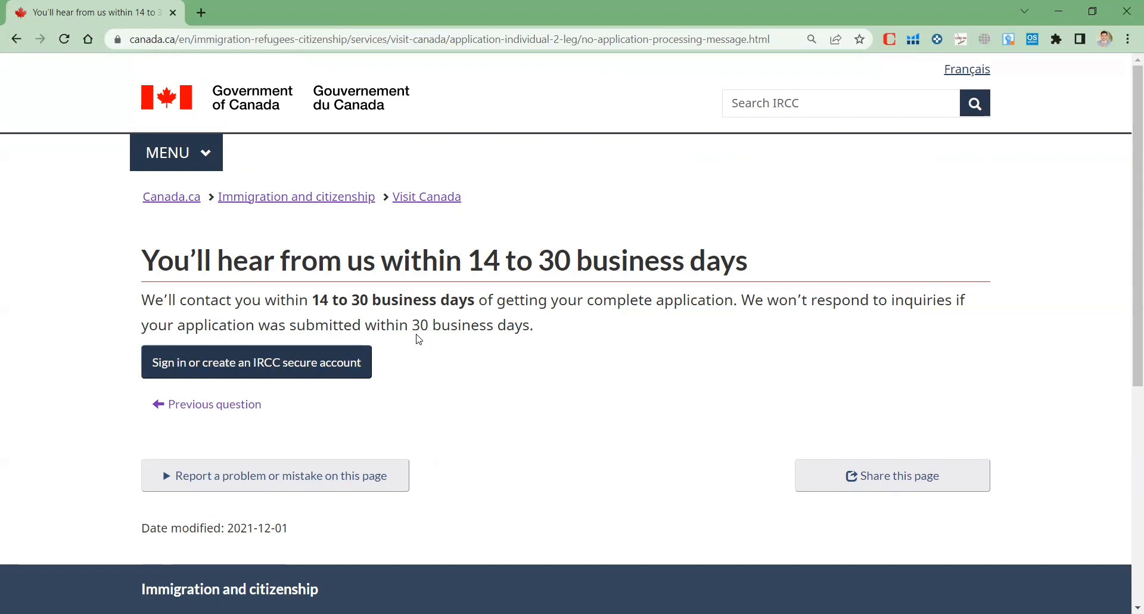
{"action": "left_click", "coordinate": [219, 373]}
{"action": "scroll", "coordinate": [217, 370], "scroll_direction": "down", "scroll_amount": 8}
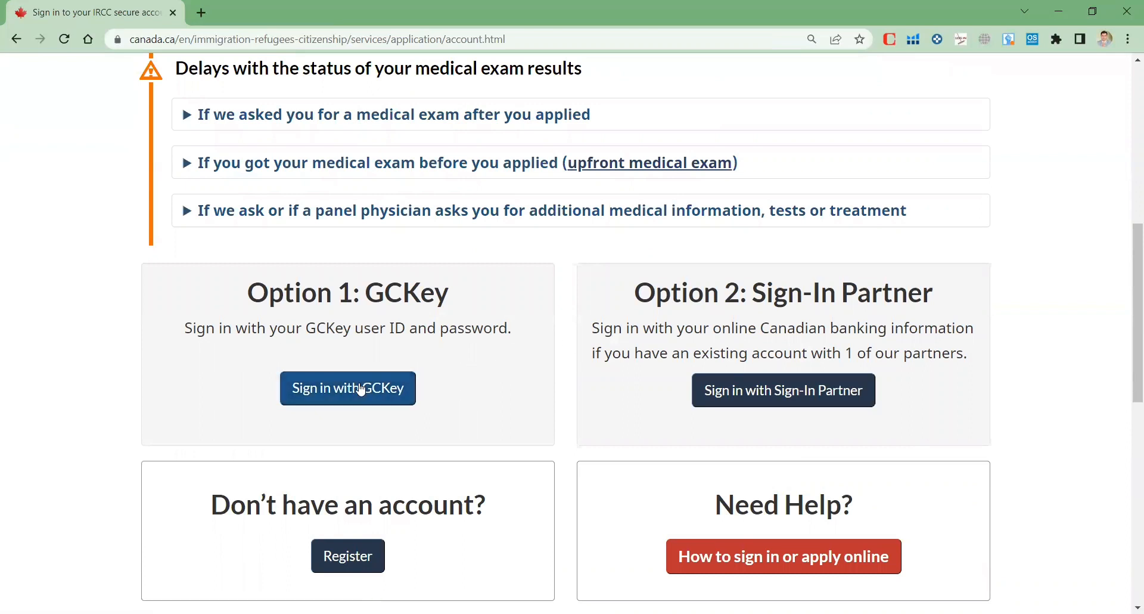
{"action": "left_click", "coordinate": [344, 396]}
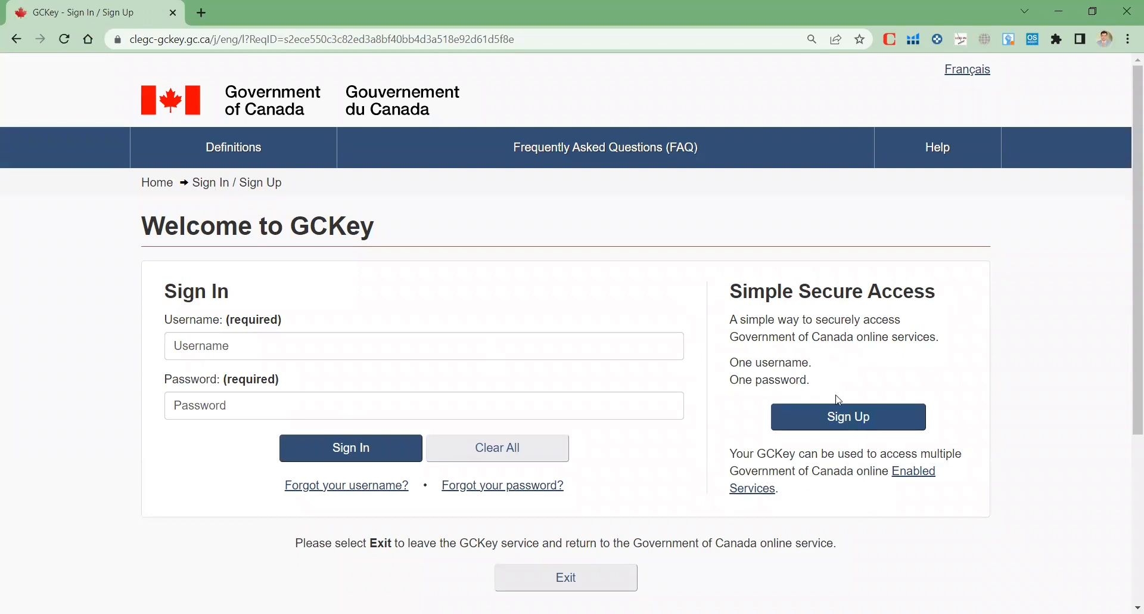
Enter the GCKey account username and password and sign in
{"action": "left_click", "coordinate": [228, 350]}
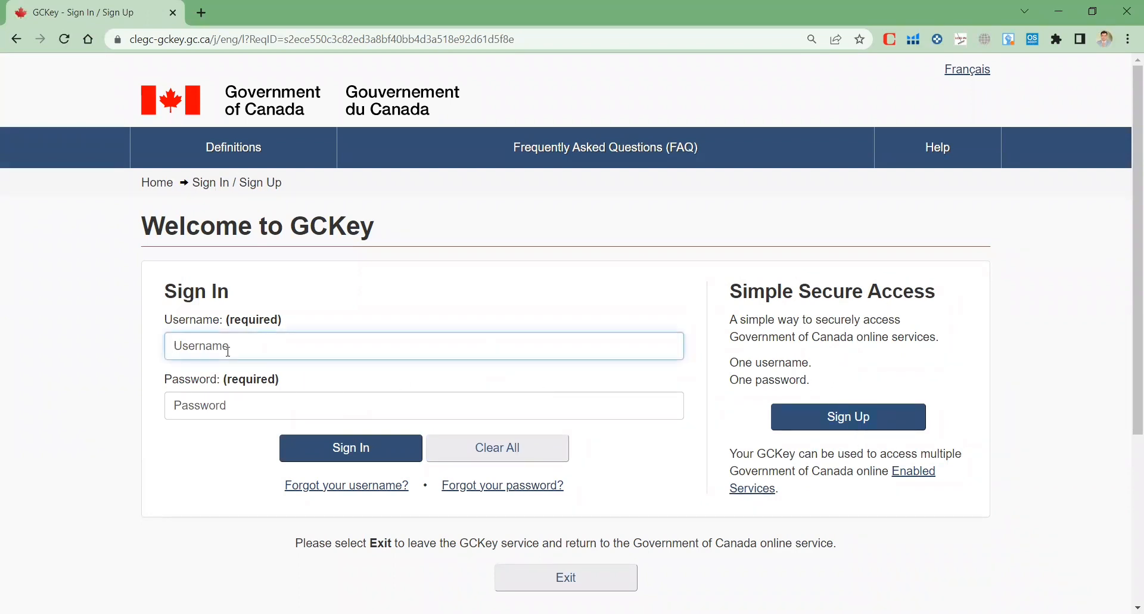
{"action": "type", "text": "visa"}
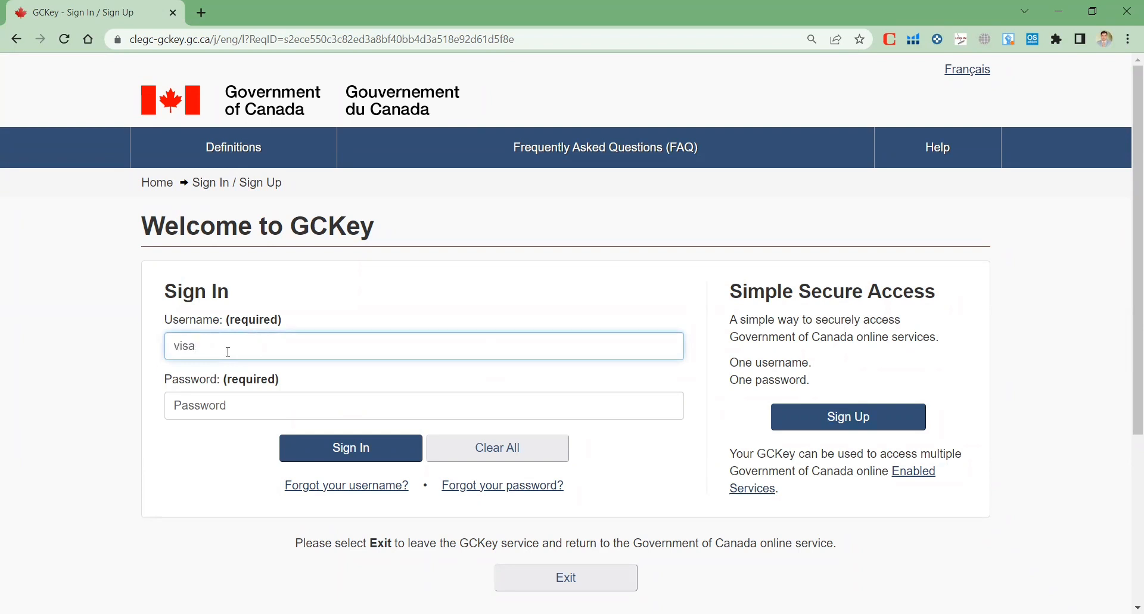
{"action": "type", "text": "canada987"}
{"action": "key", "text": "Tab"}
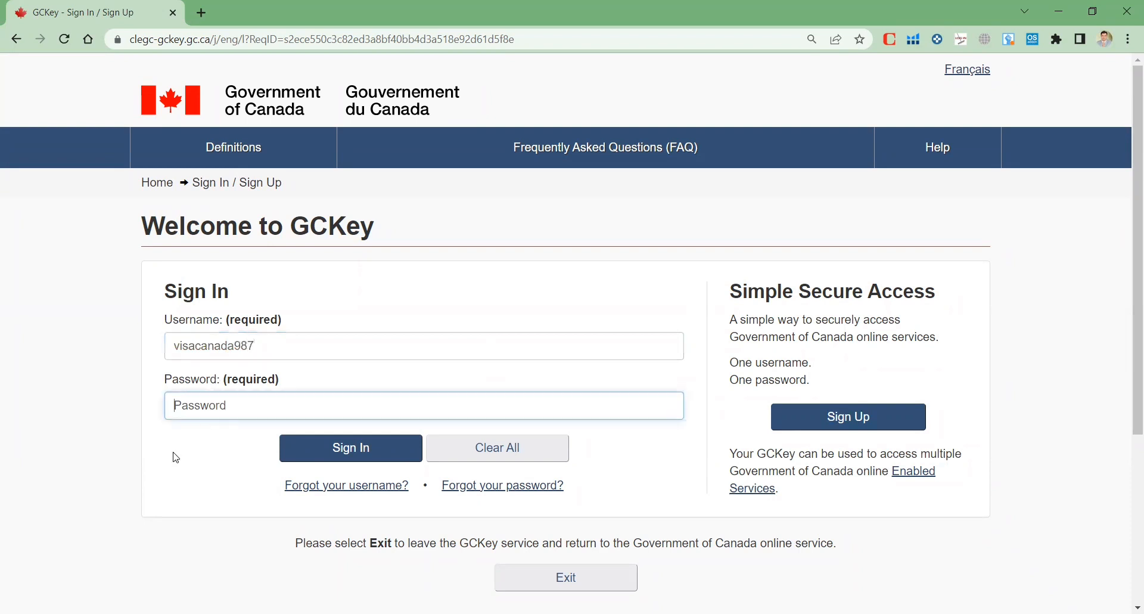
{"action": "type", "text": "•••••••••"}
{"action": "left_click", "coordinate": [331, 449]}
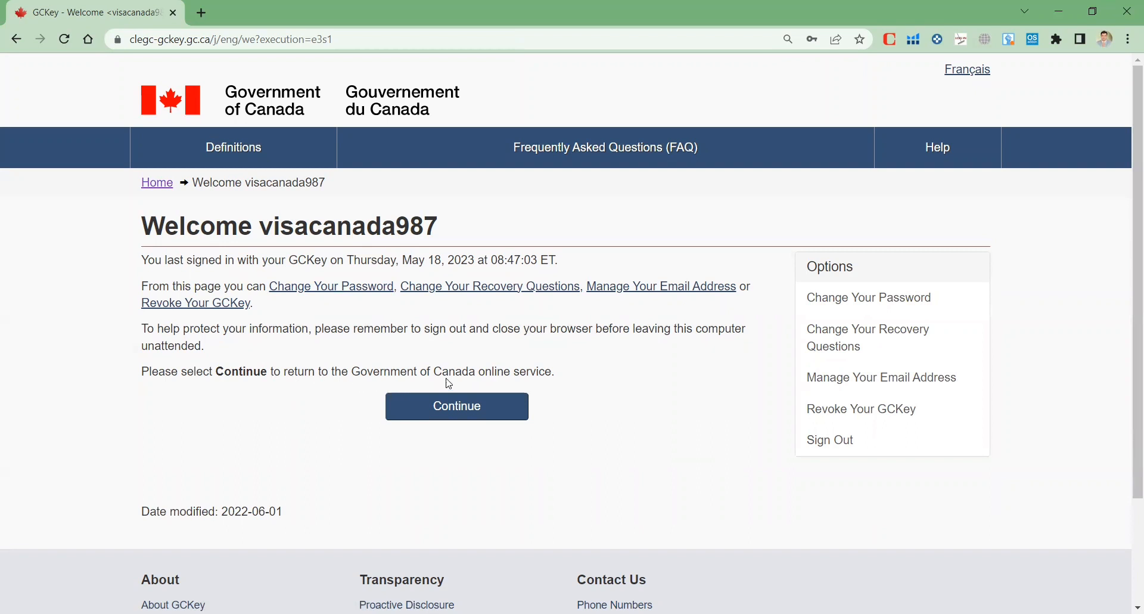
Return to the online service and accept the IRCC Terms and Conditions of Use
{"action": "left_click", "coordinate": [481, 408]}
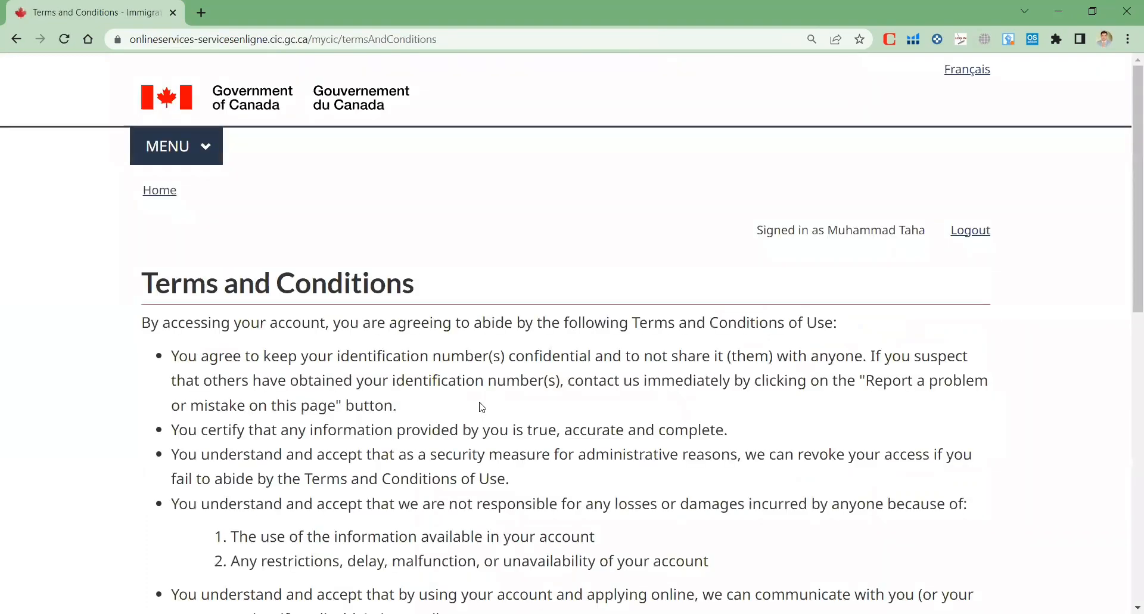
{"action": "scroll", "coordinate": [357, 311], "scroll_direction": "down", "scroll_amount": 8}
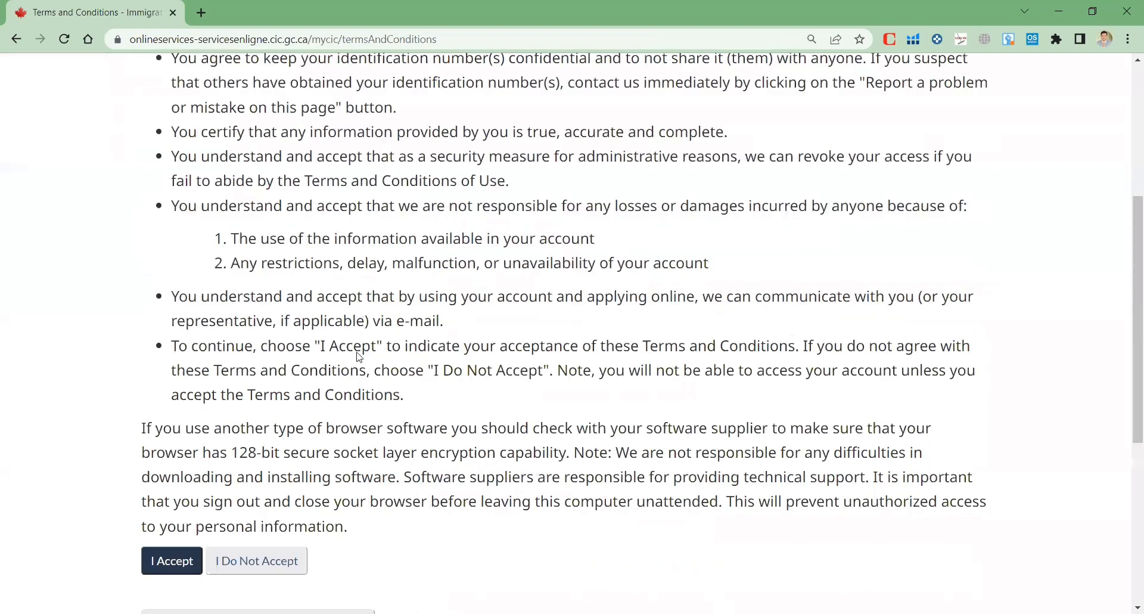
{"action": "scroll", "coordinate": [394, 304], "scroll_direction": "up", "scroll_amount": 10}
{"action": "scroll", "coordinate": [396, 304], "scroll_direction": "down", "scroll_amount": 3}
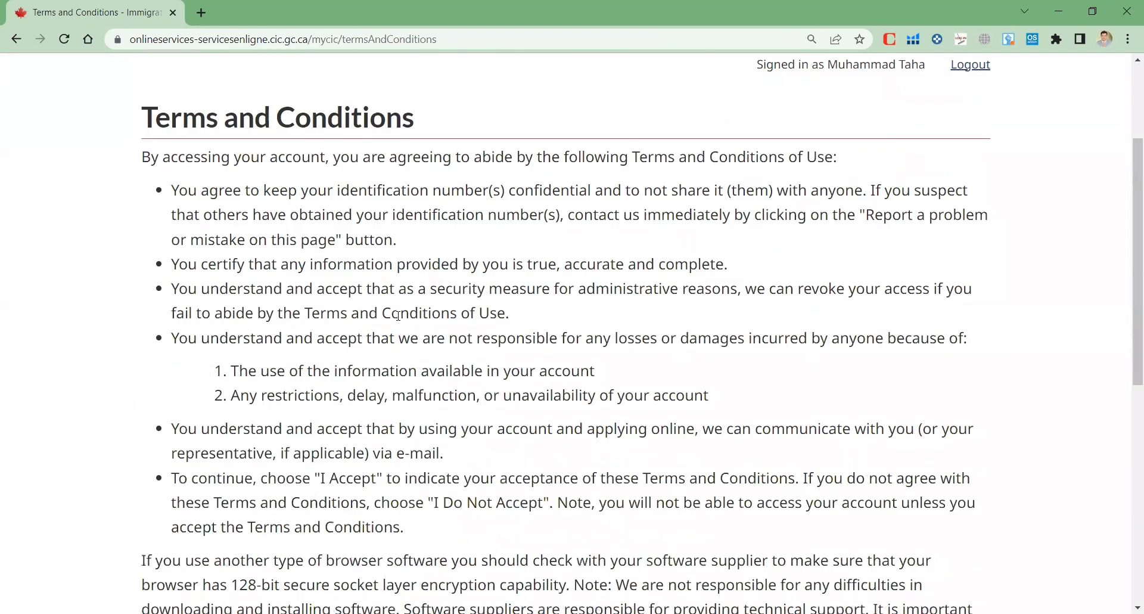
{"action": "scroll", "coordinate": [399, 320], "scroll_direction": "up", "scroll_amount": 1}
{"action": "scroll", "coordinate": [399, 320], "scroll_direction": "down", "scroll_amount": 8}
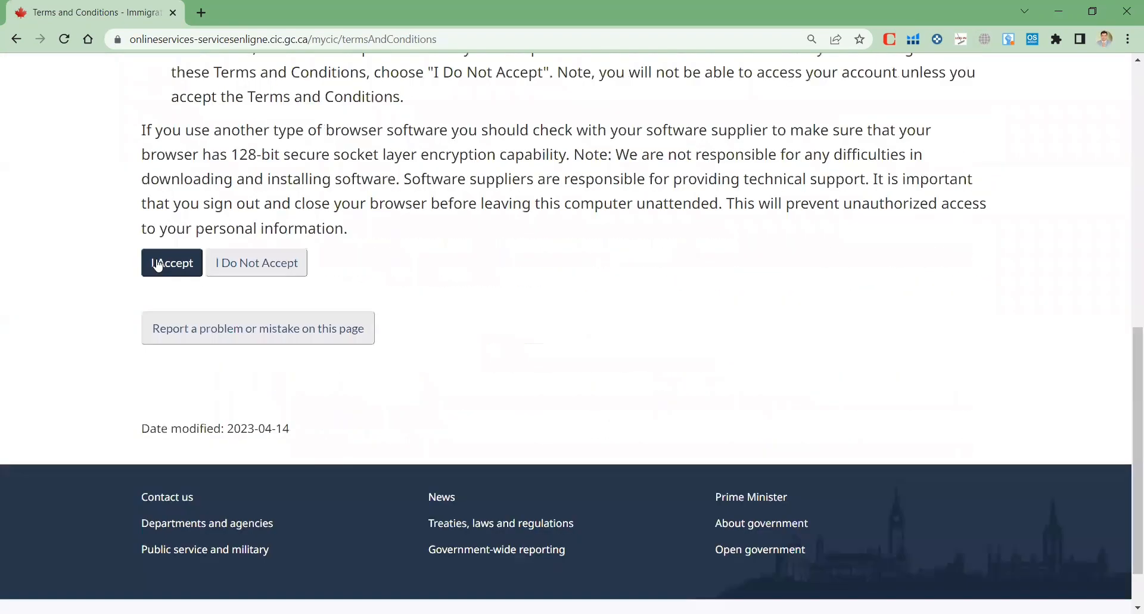
{"action": "left_click", "coordinate": [160, 262]}
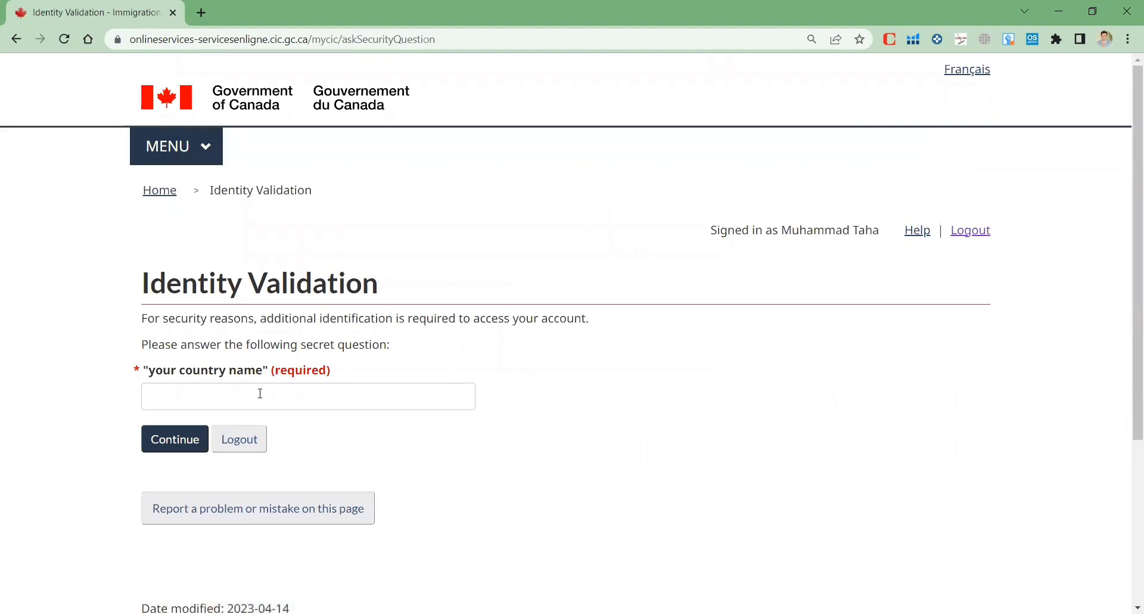
{"action": "left_click", "coordinate": [260, 393]}
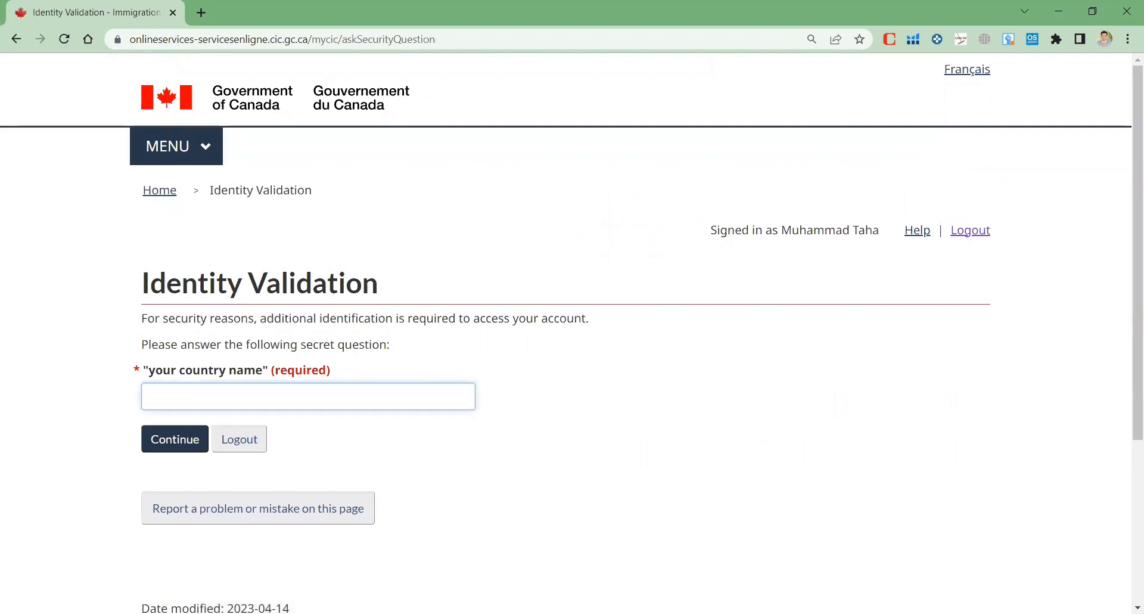
Enter the secret question answer, then scroll the account home to Start an application
{"action": "left_click", "coordinate": [177, 453]}
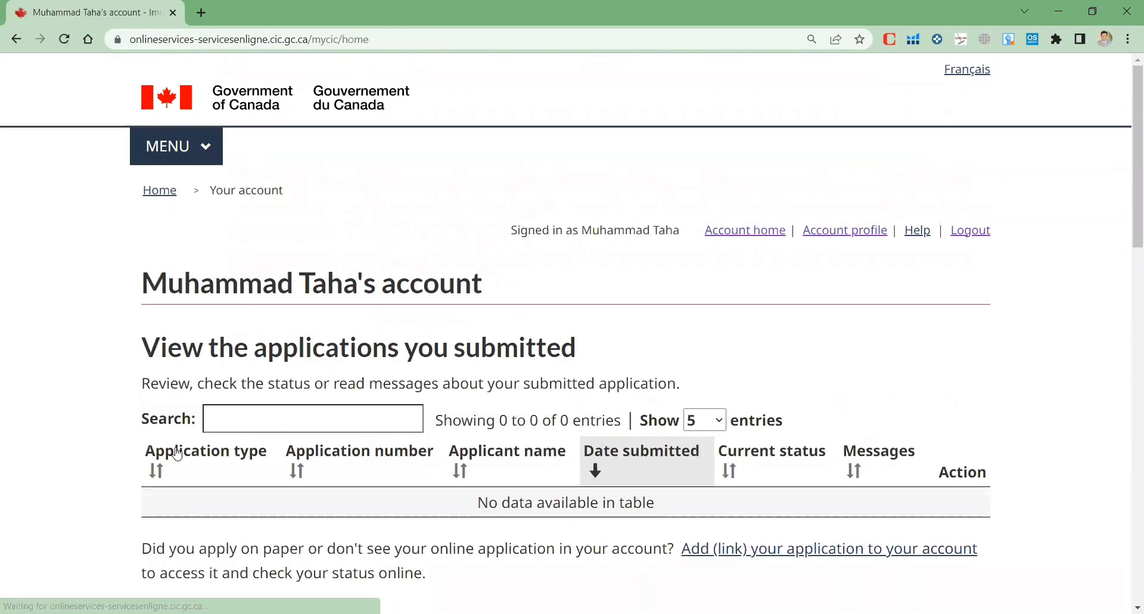
{"action": "scroll", "coordinate": [177, 453], "scroll_direction": "down", "scroll_amount": 5}
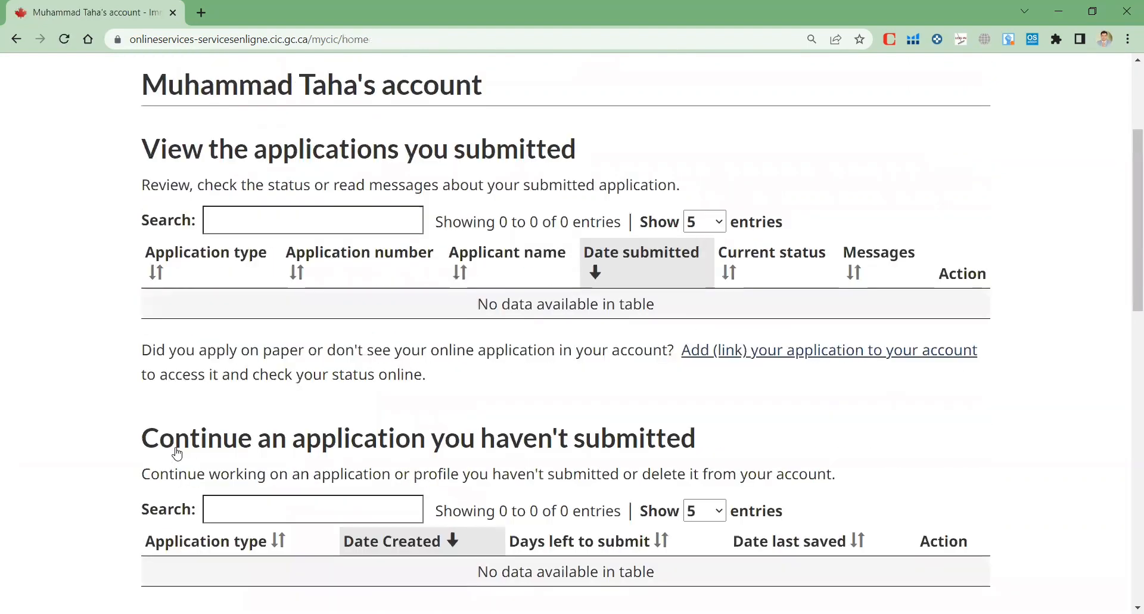
{"action": "scroll", "coordinate": [188, 345], "scroll_direction": "up", "scroll_amount": 3}
{"action": "scroll", "coordinate": [187, 335], "scroll_direction": "down", "scroll_amount": 5}
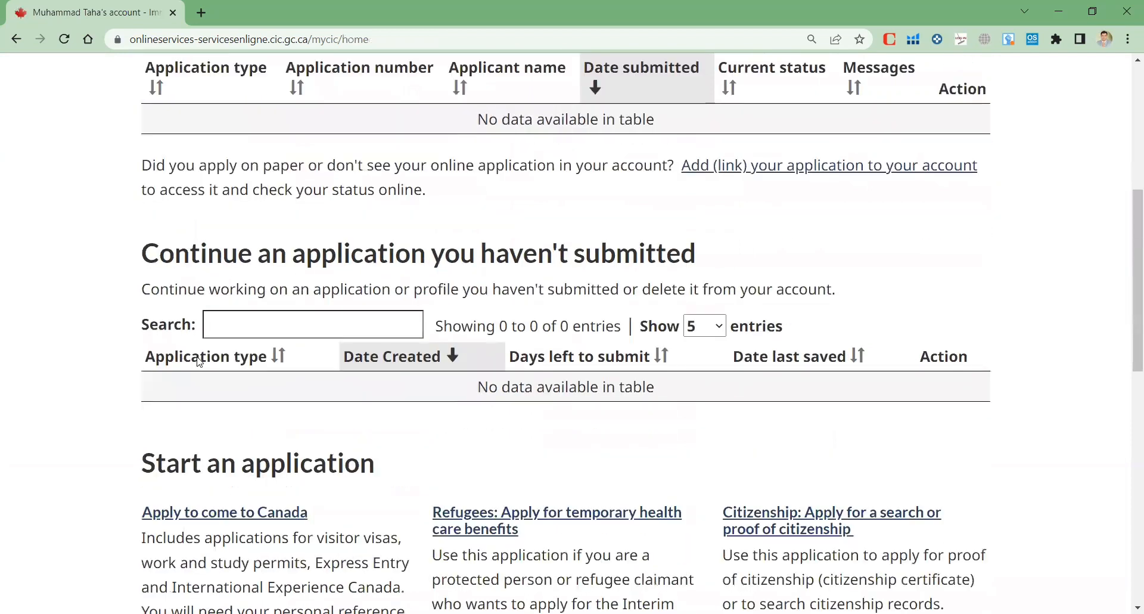
{"action": "scroll", "coordinate": [182, 348], "scroll_direction": "up", "scroll_amount": 3}
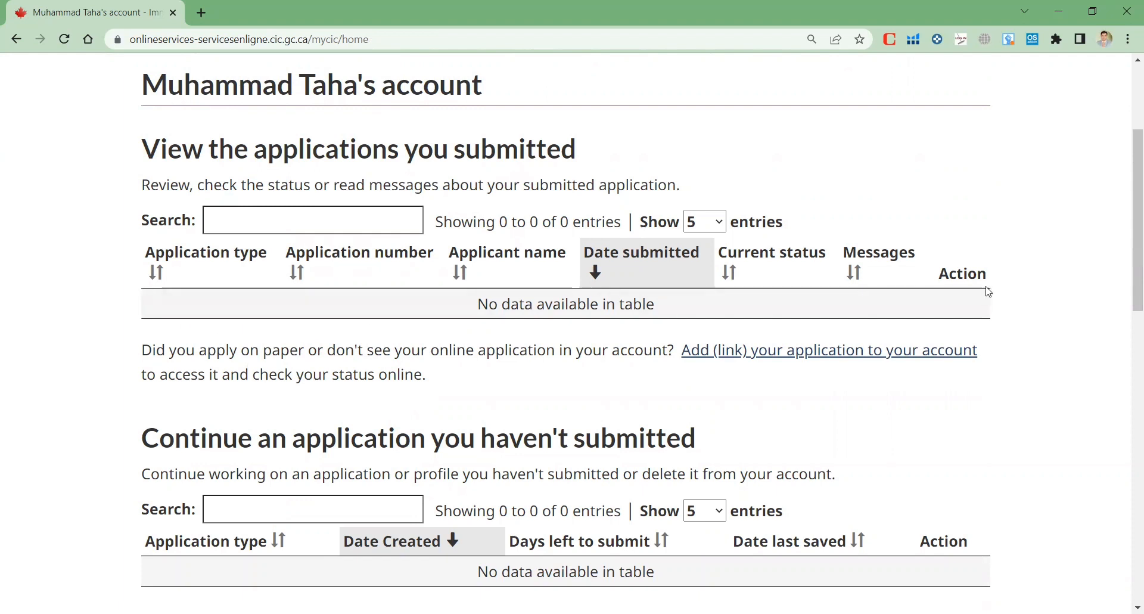
{"action": "scroll", "coordinate": [907, 320], "scroll_direction": "down", "scroll_amount": 3}
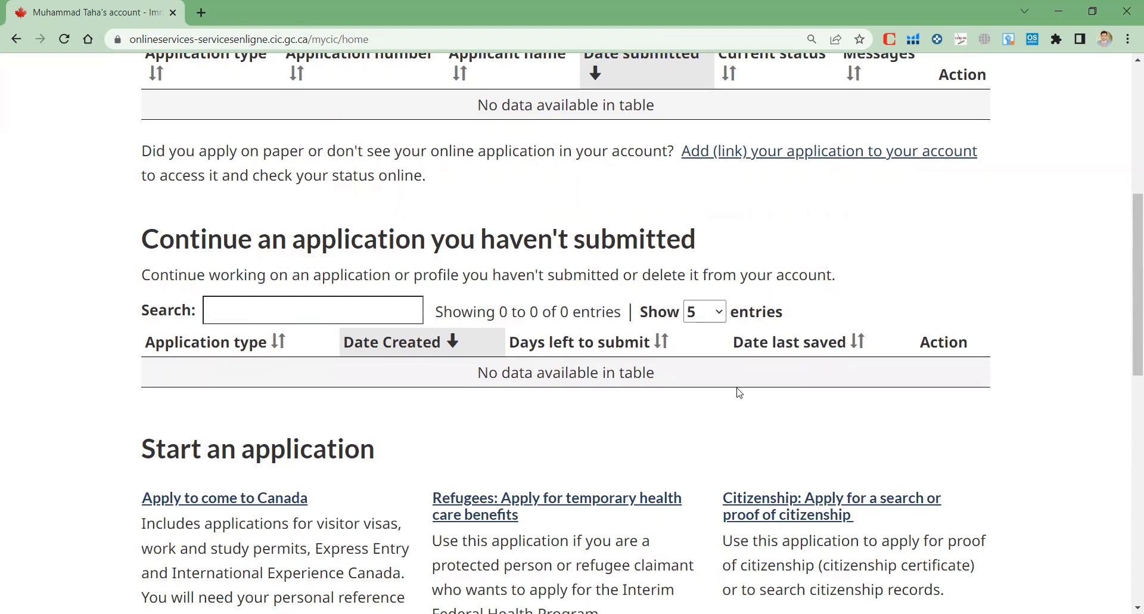
{"action": "scroll", "coordinate": [738, 391], "scroll_direction": "down", "scroll_amount": 2}
{"action": "scroll", "coordinate": [432, 206], "scroll_direction": "up", "scroll_amount": 2}
{"action": "scroll", "coordinate": [583, 307], "scroll_direction": "down", "scroll_amount": 4}
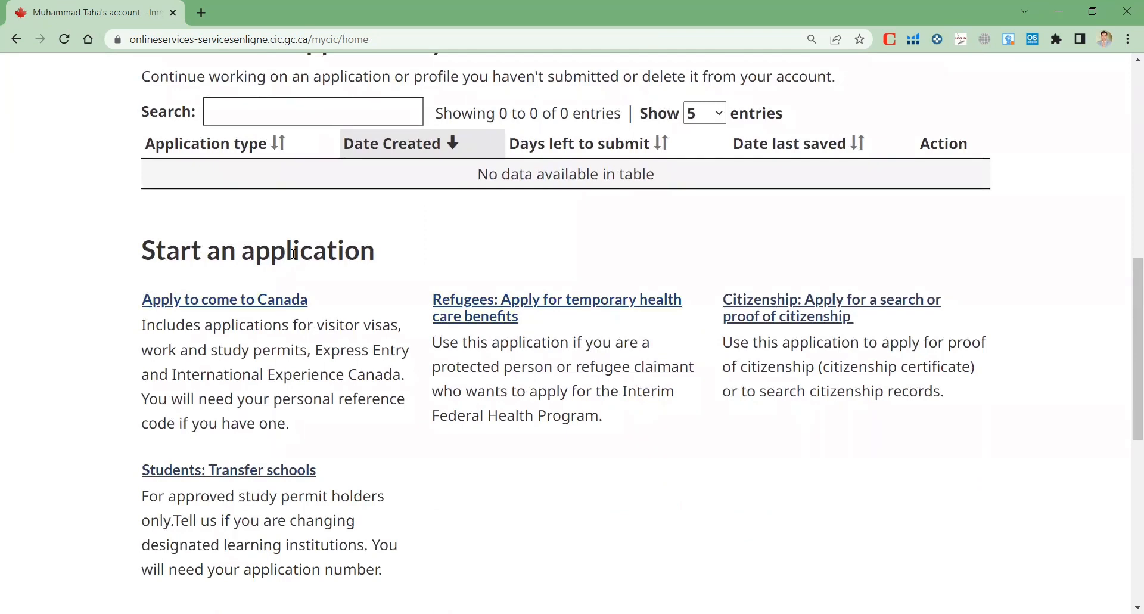
Choose 'Apply to come to Canada', then 'Visitor visa, study and/or work permit'
{"action": "left_click", "coordinate": [221, 310]}
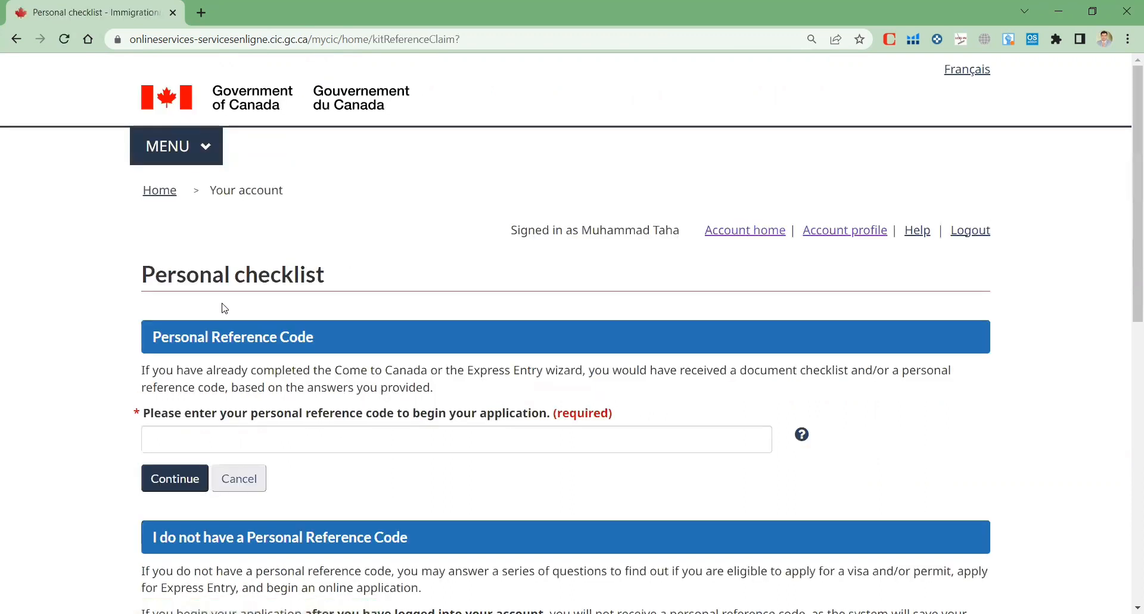
{"action": "scroll", "coordinate": [238, 309], "scroll_direction": "down", "scroll_amount": 3}
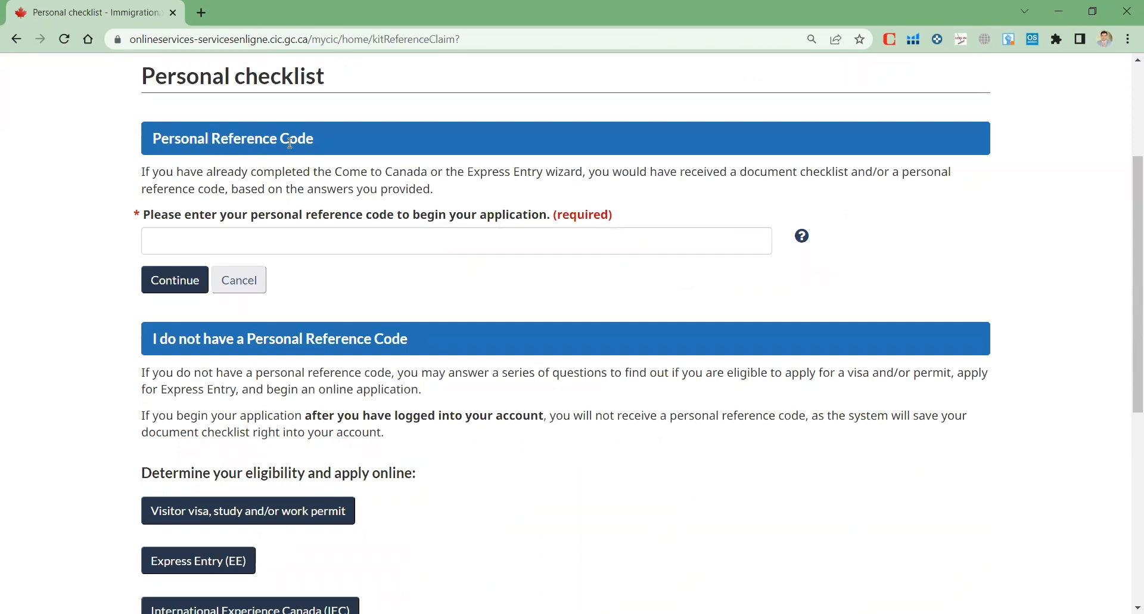
{"action": "scroll", "coordinate": [320, 160], "scroll_direction": "down", "scroll_amount": 2}
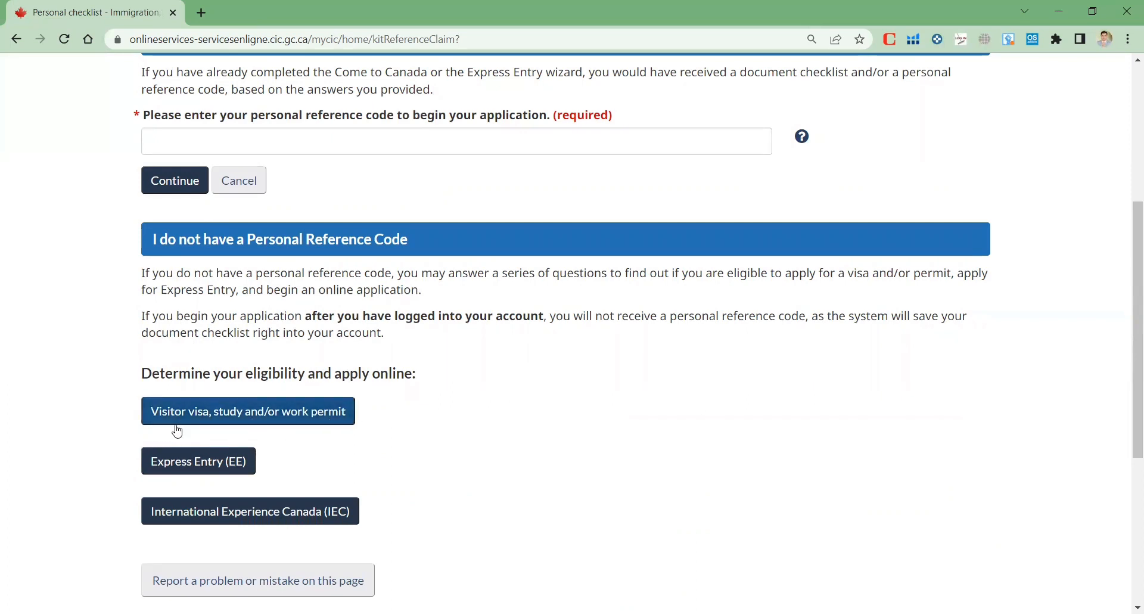
{"action": "left_click", "coordinate": [252, 417]}
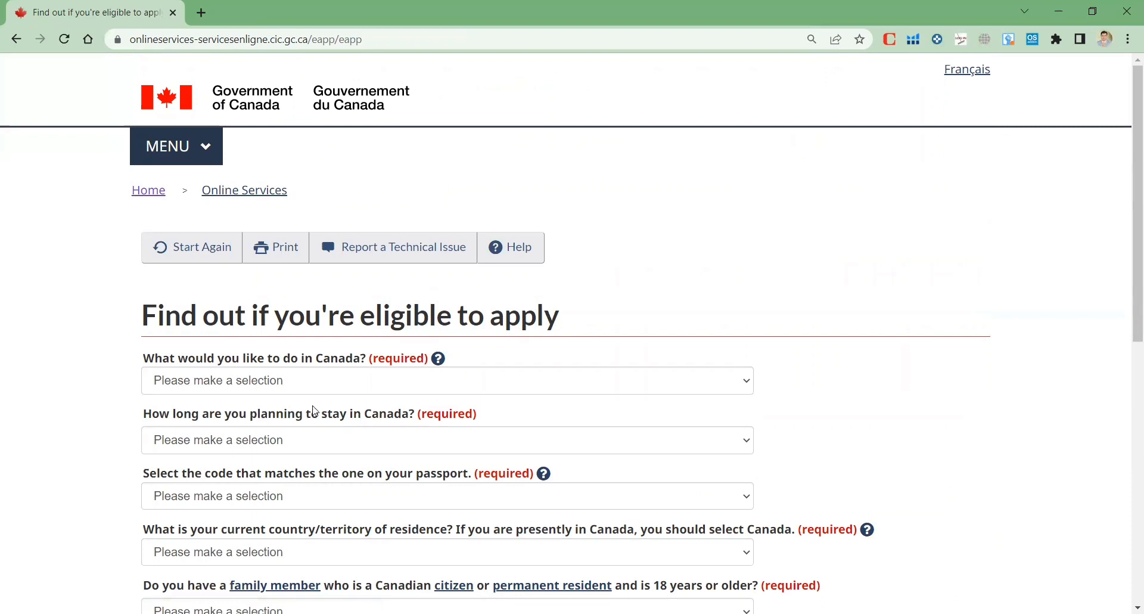
Set the trip purpose to Visit with a stay of less than 6 months
{"action": "scroll", "coordinate": [374, 405], "scroll_direction": "down", "scroll_amount": 2}
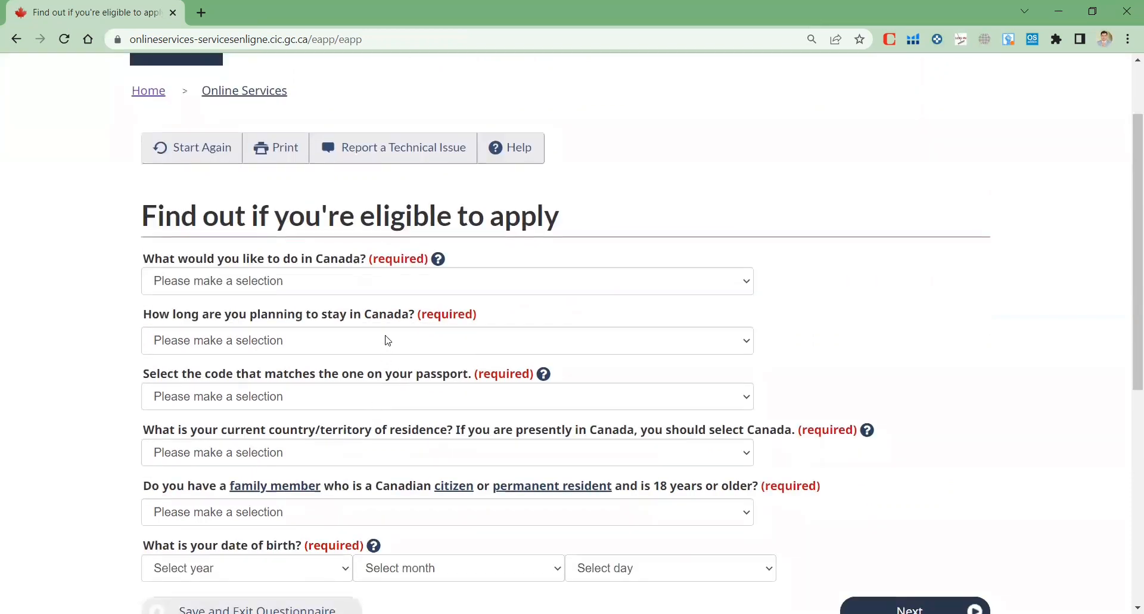
{"action": "left_click", "coordinate": [310, 281]}
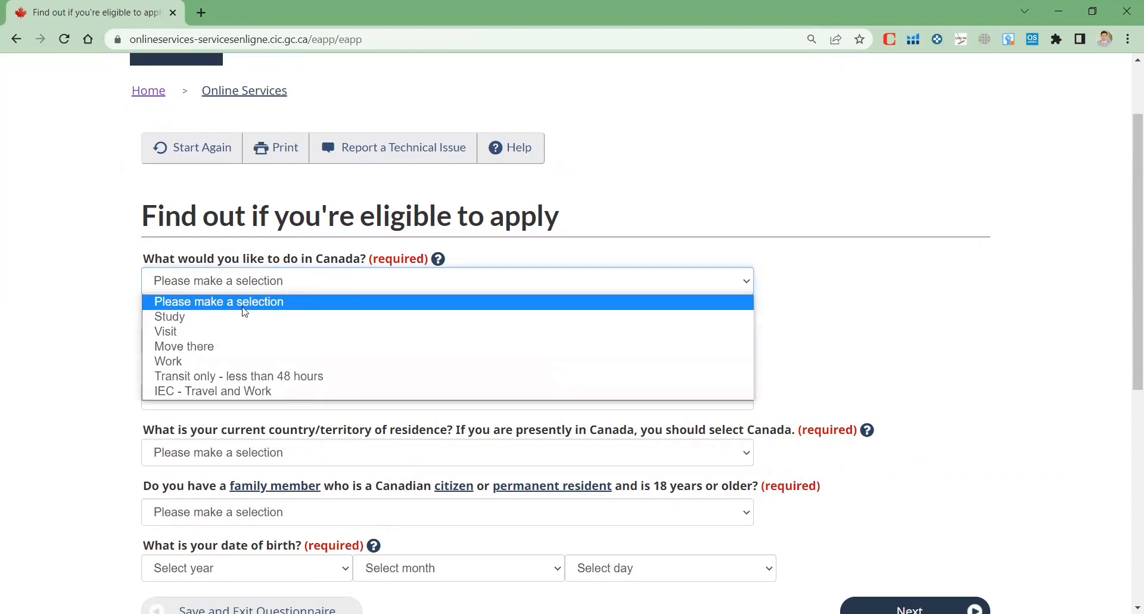
{"action": "left_click", "coordinate": [185, 332]}
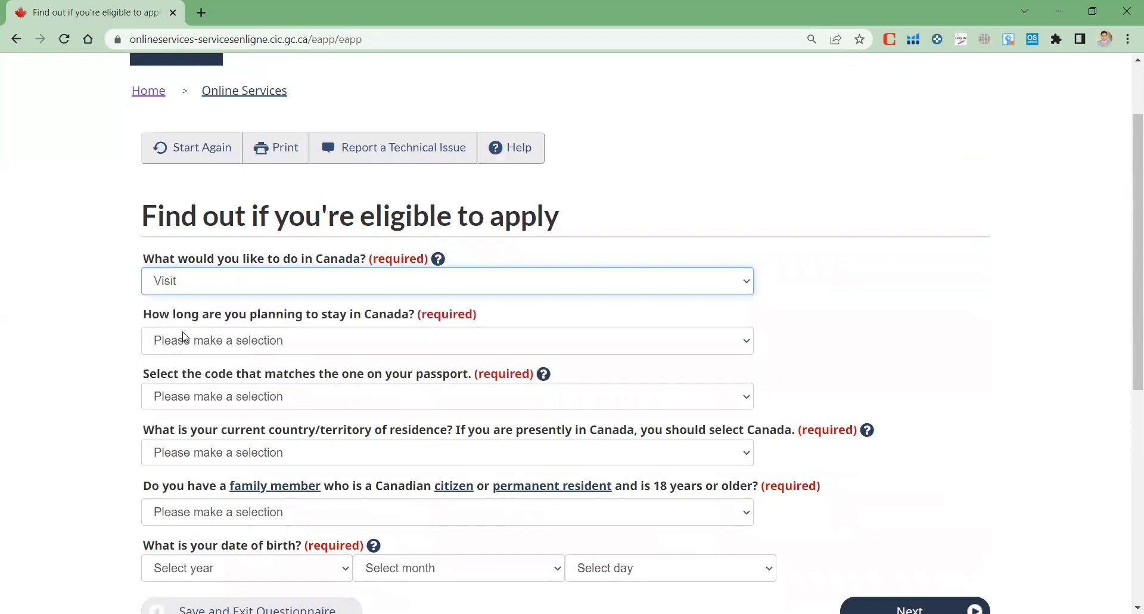
{"action": "left_click", "coordinate": [253, 291]}
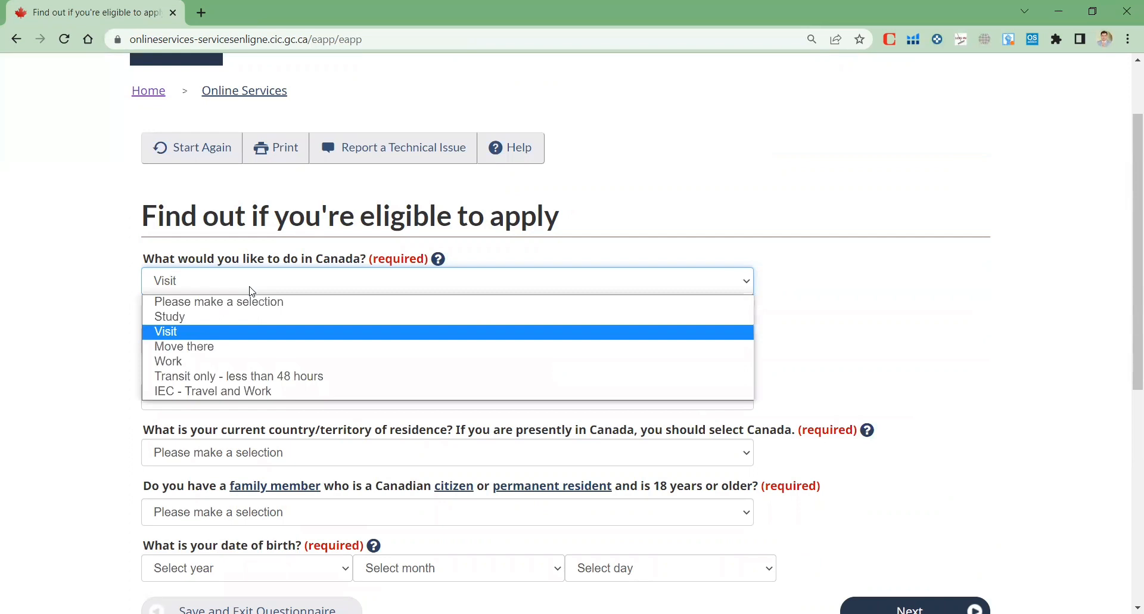
{"action": "left_click", "coordinate": [196, 331]}
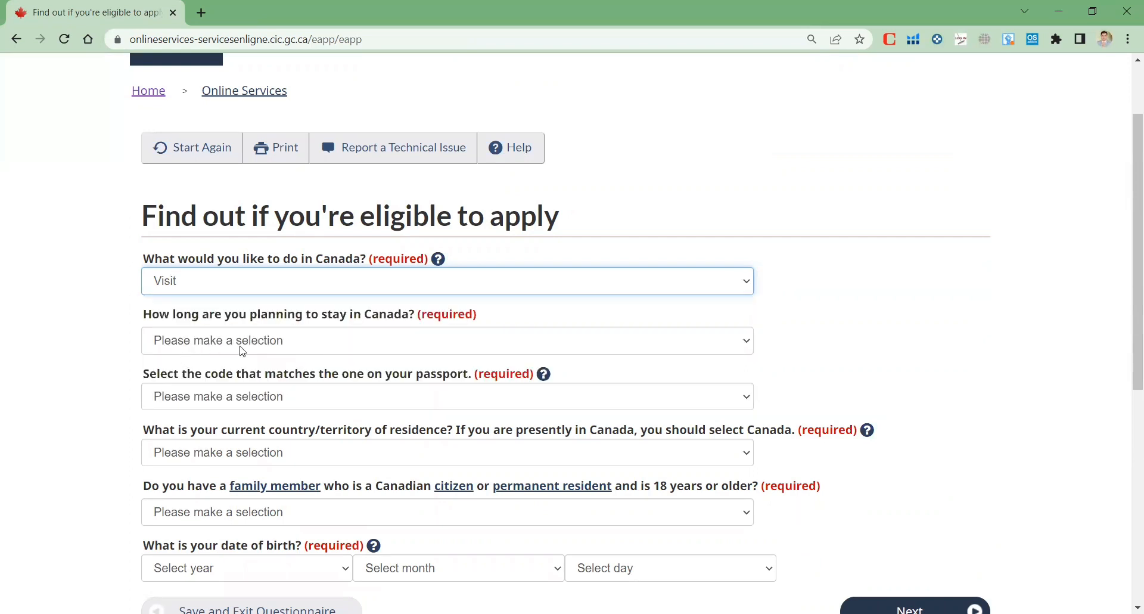
{"action": "left_click", "coordinate": [295, 338]}
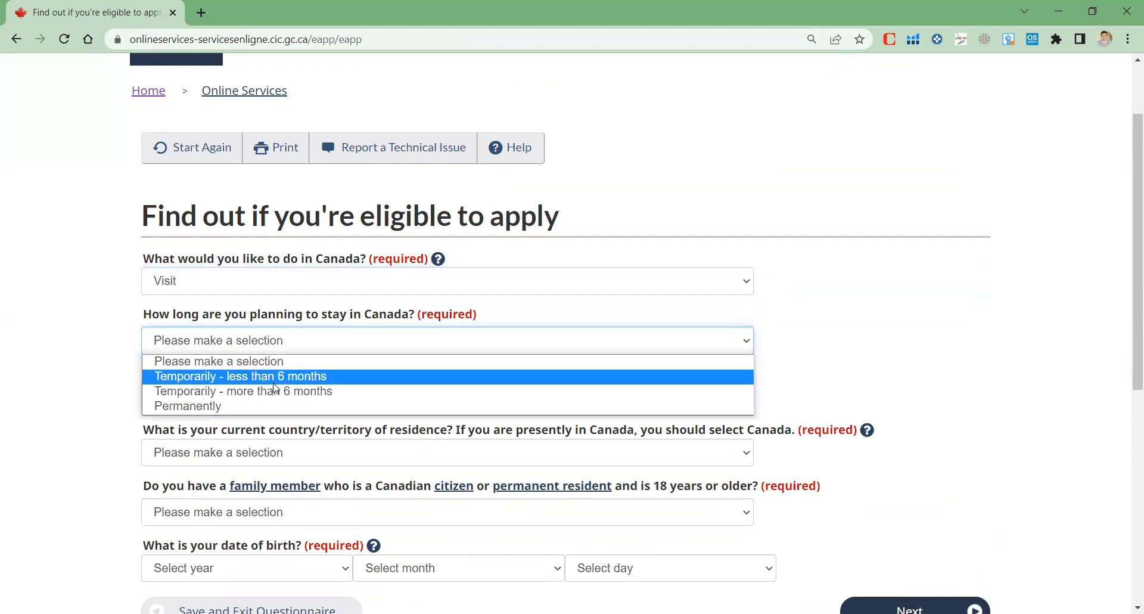
{"action": "left_click", "coordinate": [274, 382]}
{"action": "scroll", "coordinate": [869, 350], "scroll_direction": "down", "scroll_amount": 2}
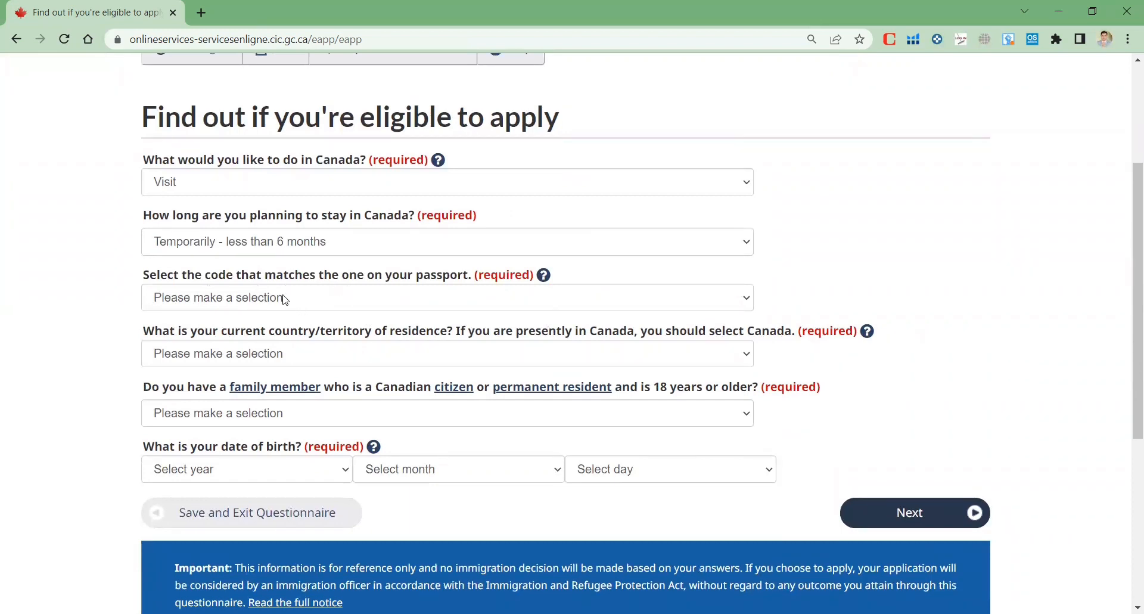
Set the passport code to PAK (Pakistan) and country of residence to Pakistan
{"action": "left_click", "coordinate": [342, 305]}
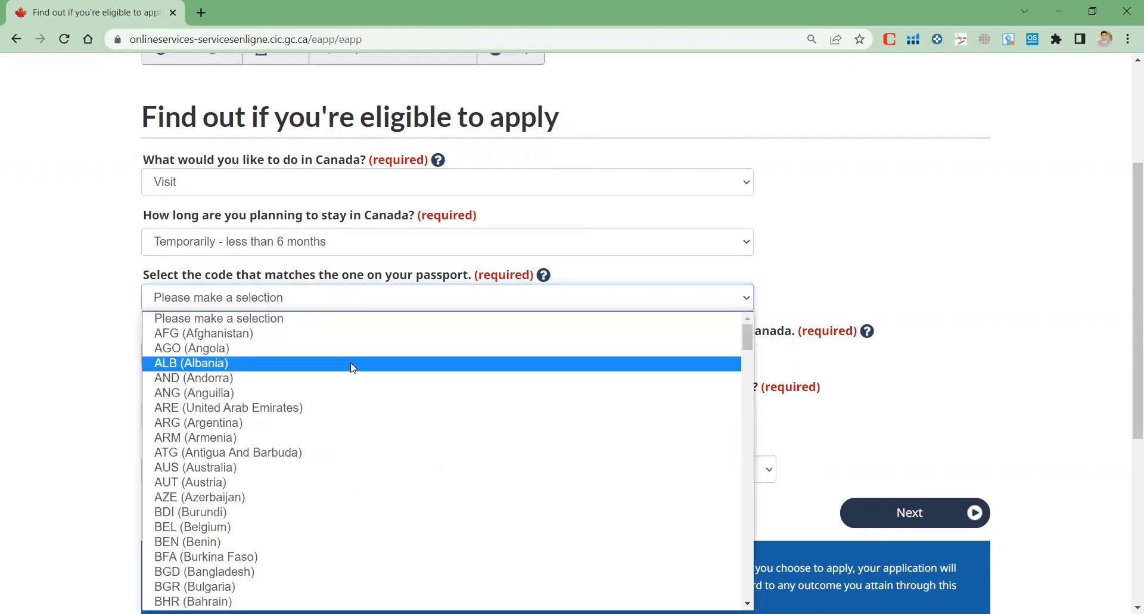
{"action": "key", "text": "p"}
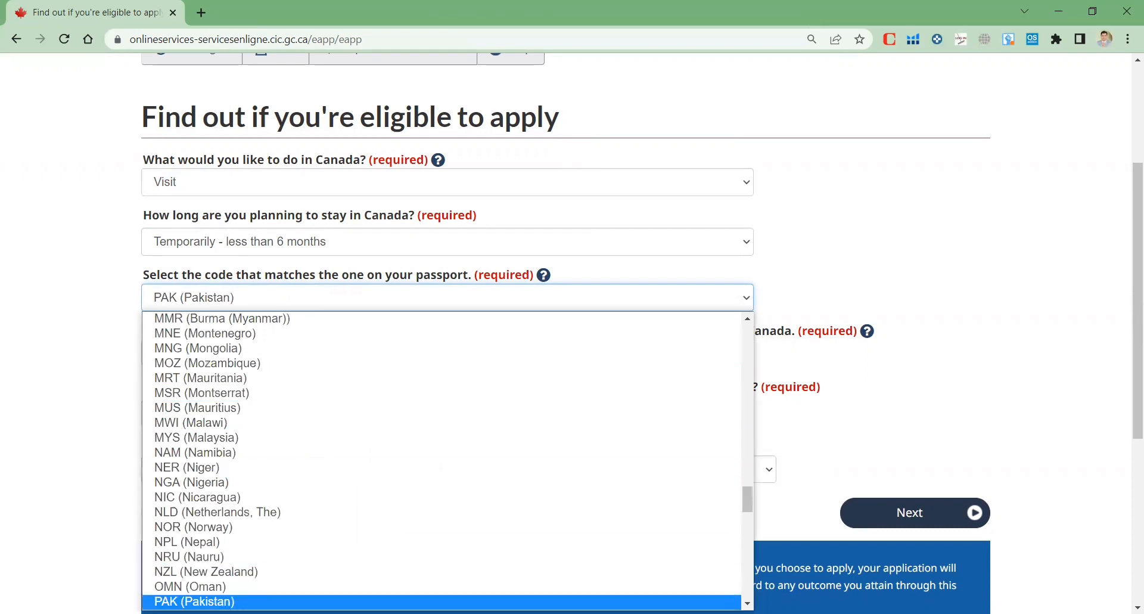
{"action": "left_click", "coordinate": [928, 228]}
{"action": "scroll", "coordinate": [927, 230], "scroll_direction": "down", "scroll_amount": 2}
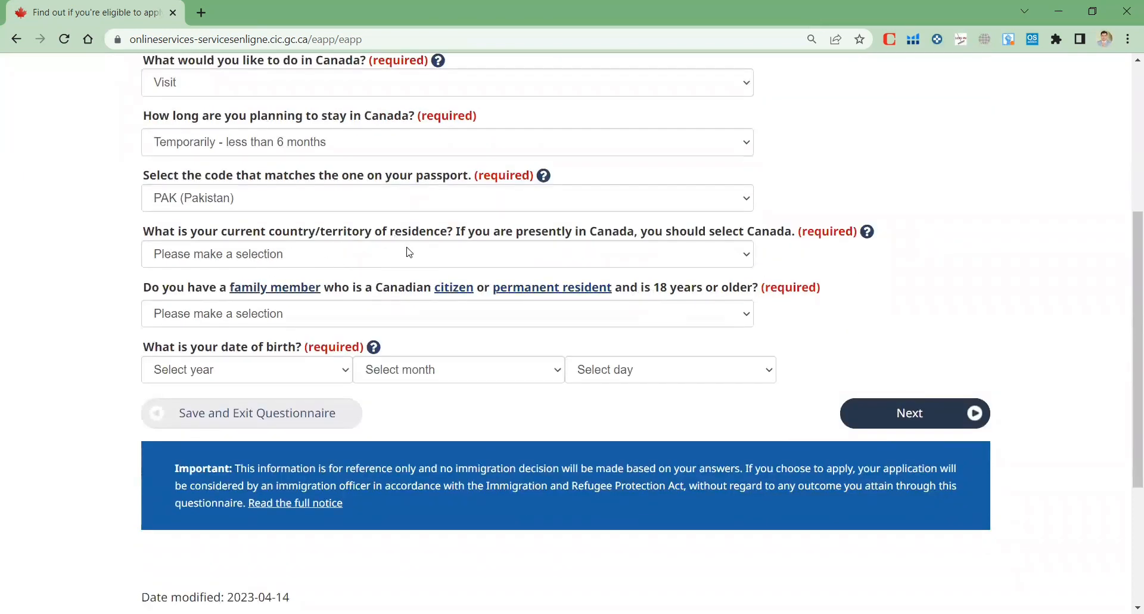
{"action": "left_click", "coordinate": [413, 261]}
{"action": "key", "text": "p"}
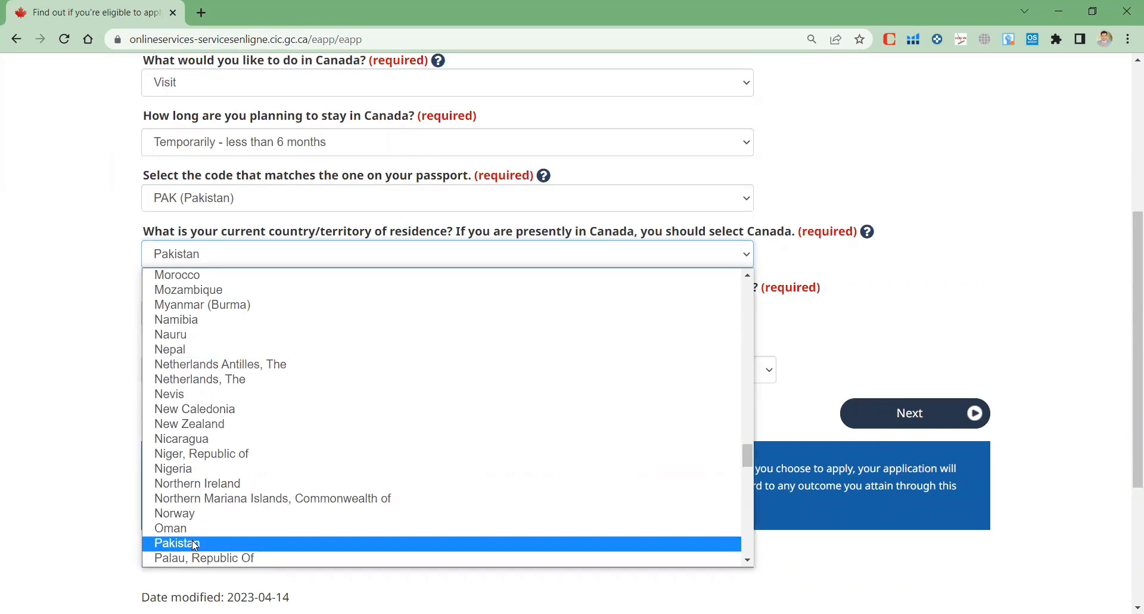
{"action": "left_click", "coordinate": [195, 544]}
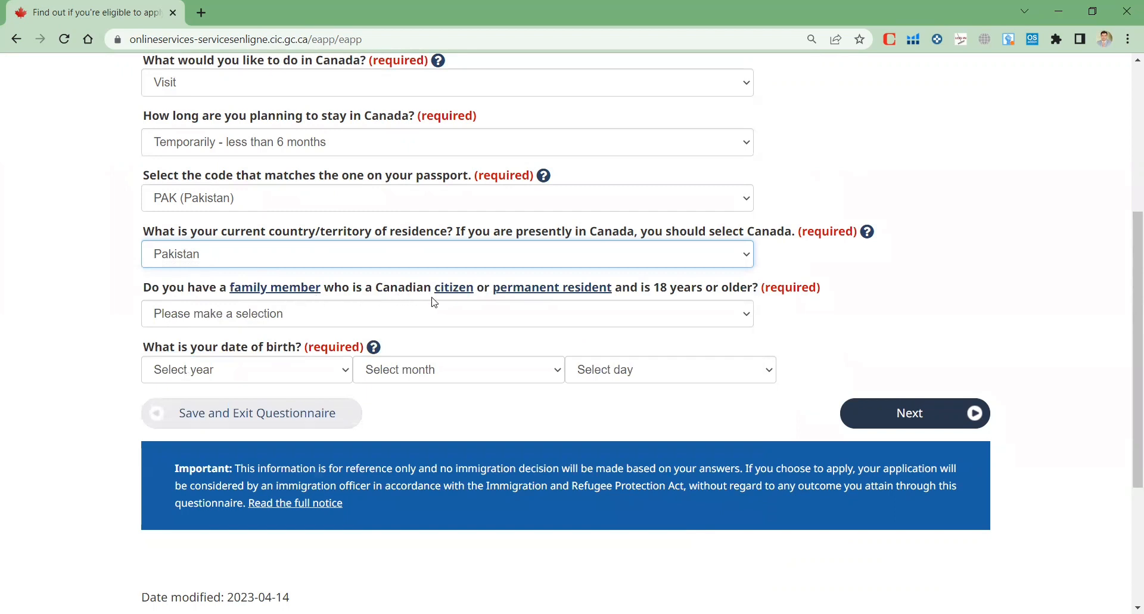
{"action": "left_click", "coordinate": [672, 314]}
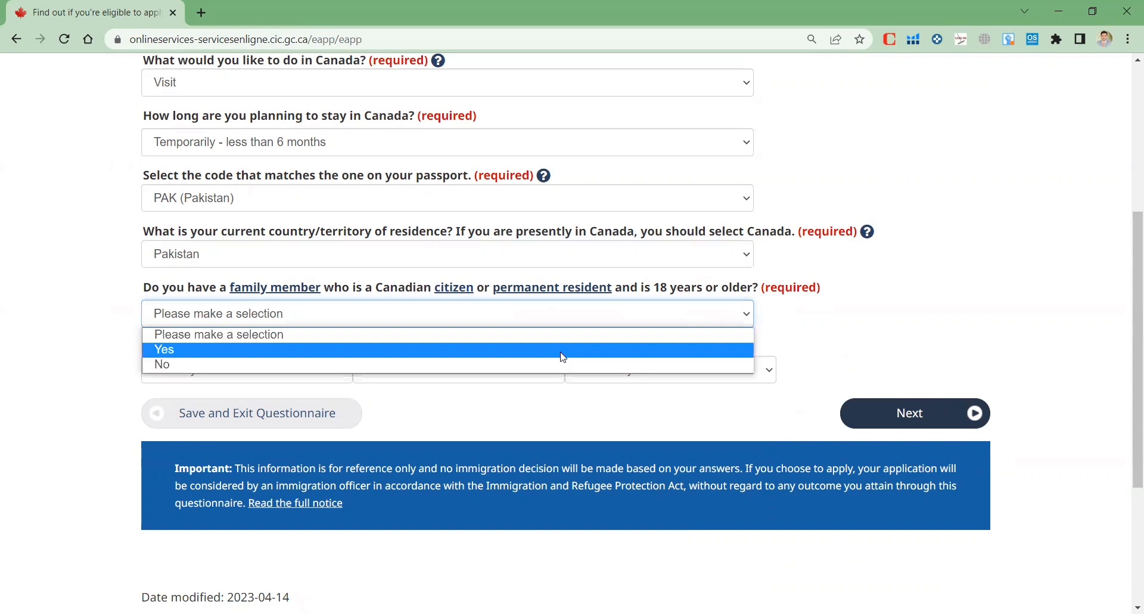
{"action": "left_click", "coordinate": [561, 364]}
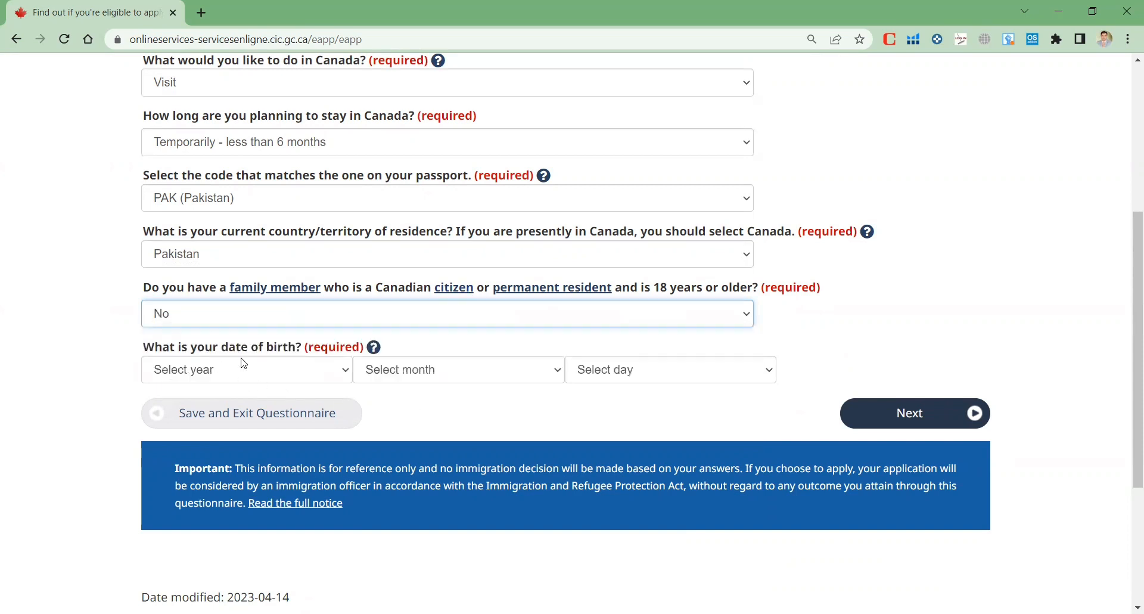
{"action": "left_click", "coordinate": [326, 376]}
{"action": "scroll", "coordinate": [216, 238], "scroll_direction": "down", "scroll_amount": 10}
{"action": "scroll", "coordinate": [192, 229], "scroll_direction": "up", "scroll_amount": 4}
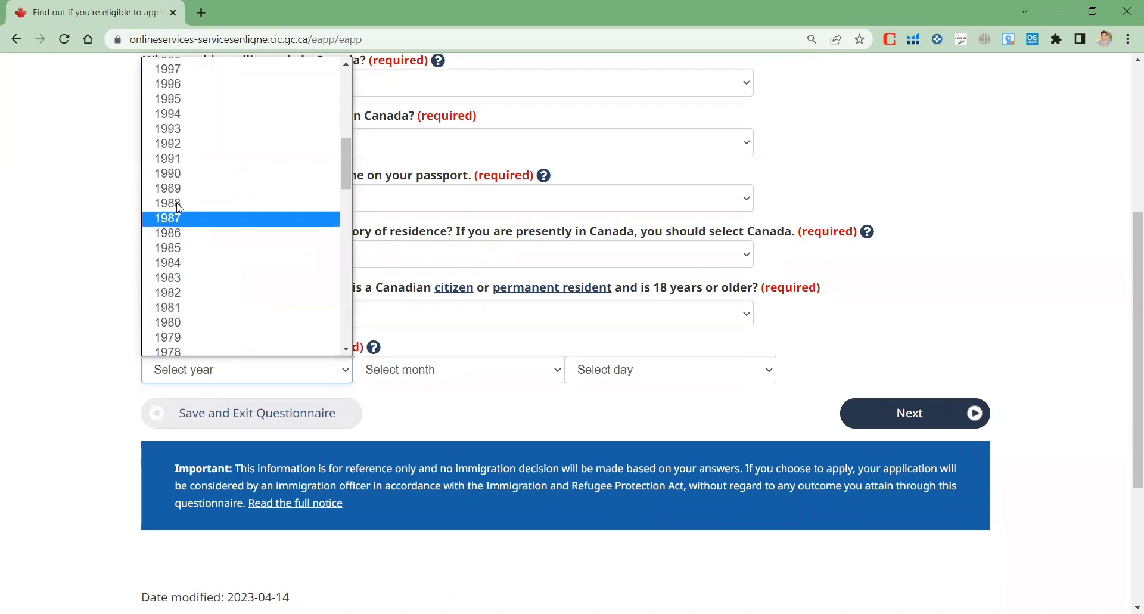
{"action": "left_click", "coordinate": [182, 306]}
{"action": "left_click", "coordinate": [396, 370]}
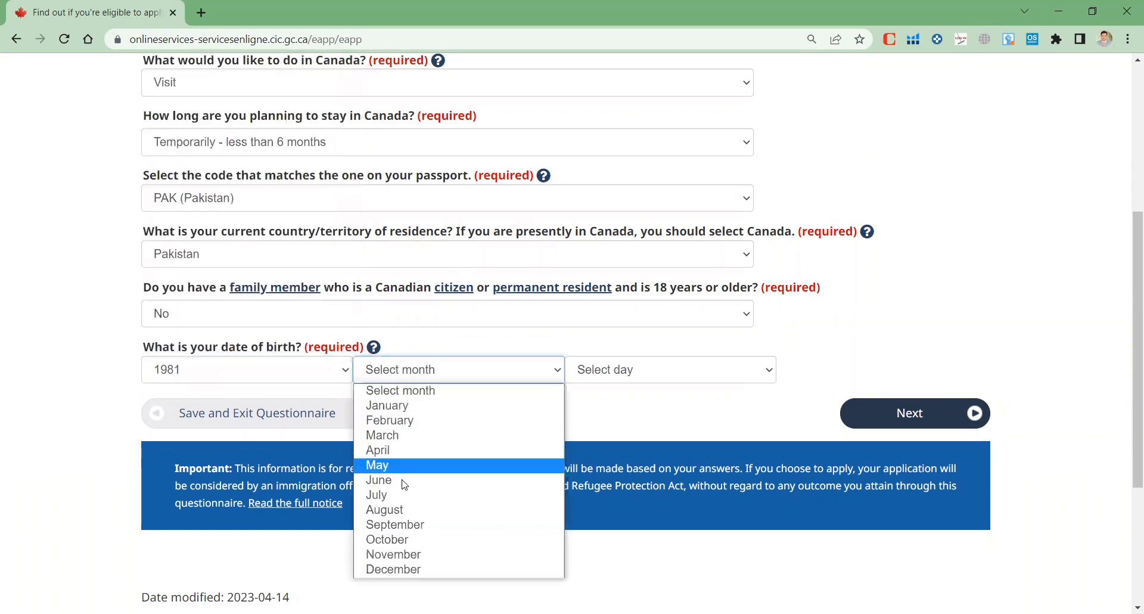
{"action": "left_click", "coordinate": [405, 525]}
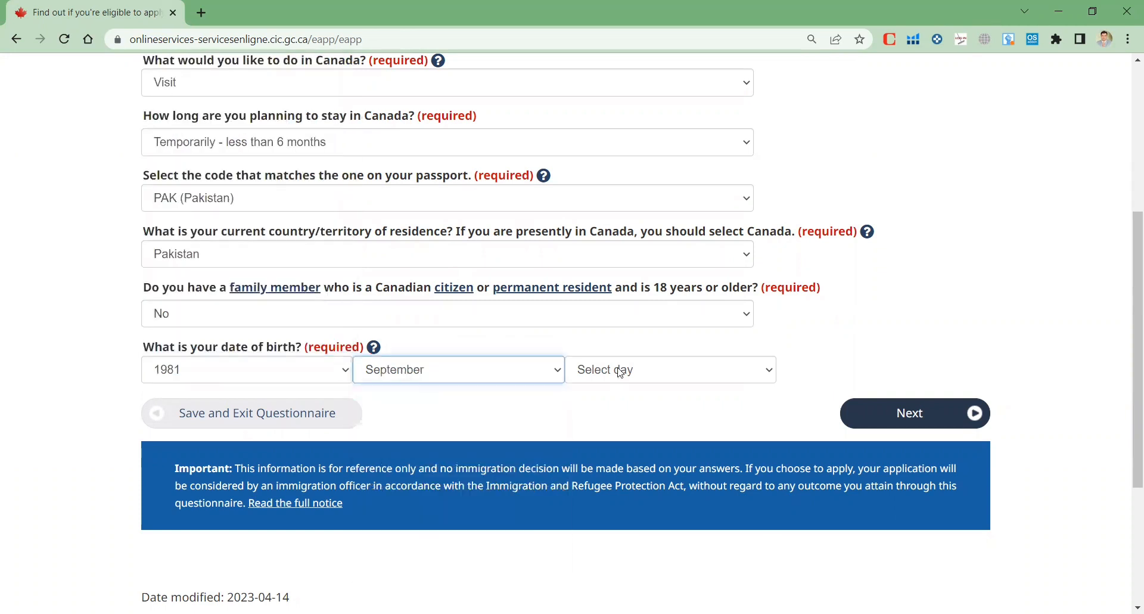
{"action": "left_click", "coordinate": [612, 370]}
{"action": "left_click", "coordinate": [608, 98]}
{"action": "left_click", "coordinate": [902, 417]}
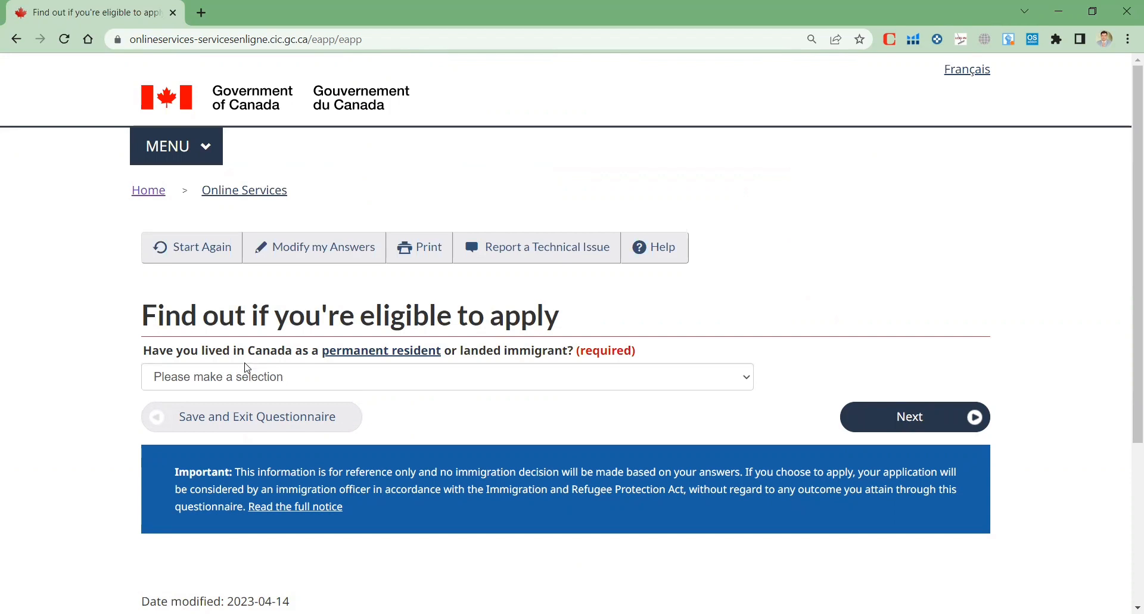
Answer No to past Canadian residence and to US permanent residency
{"action": "left_click", "coordinate": [522, 387]}
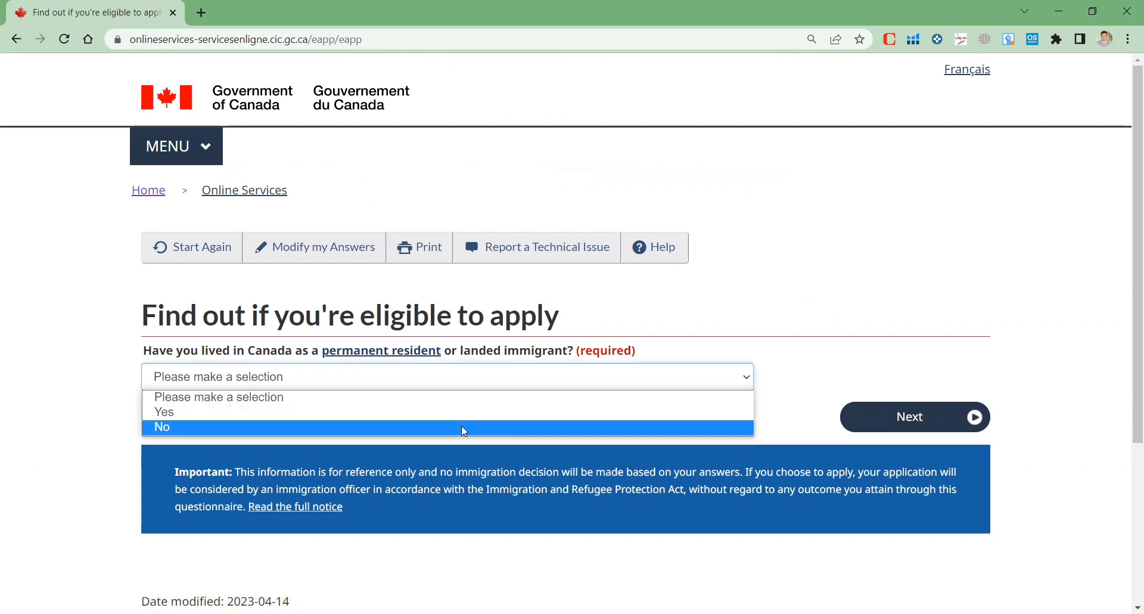
{"action": "left_click", "coordinate": [465, 428]}
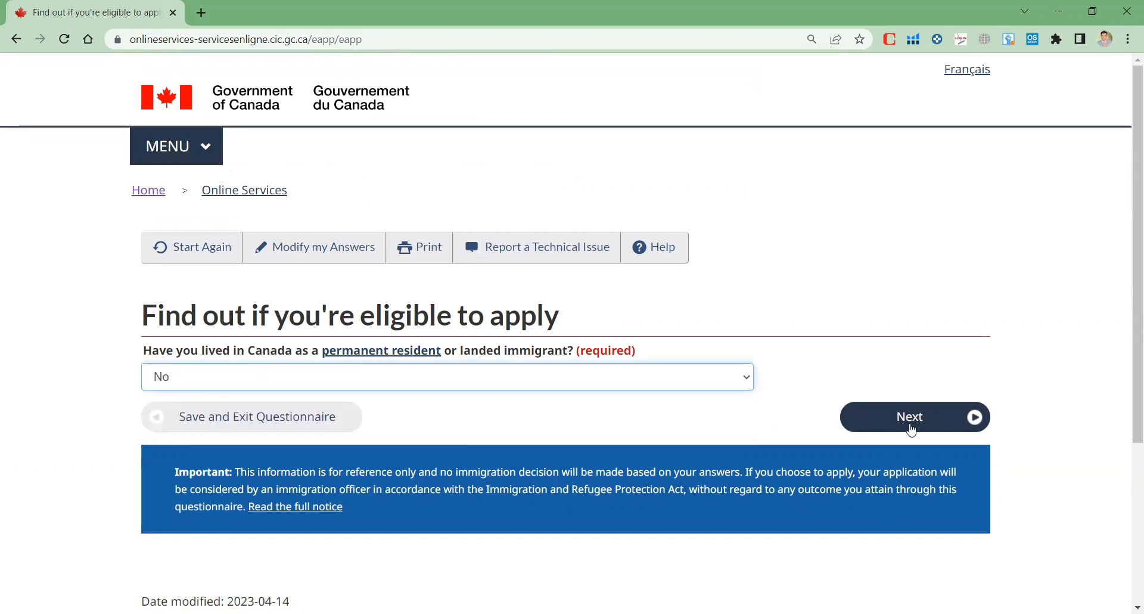
{"action": "left_click", "coordinate": [912, 429]}
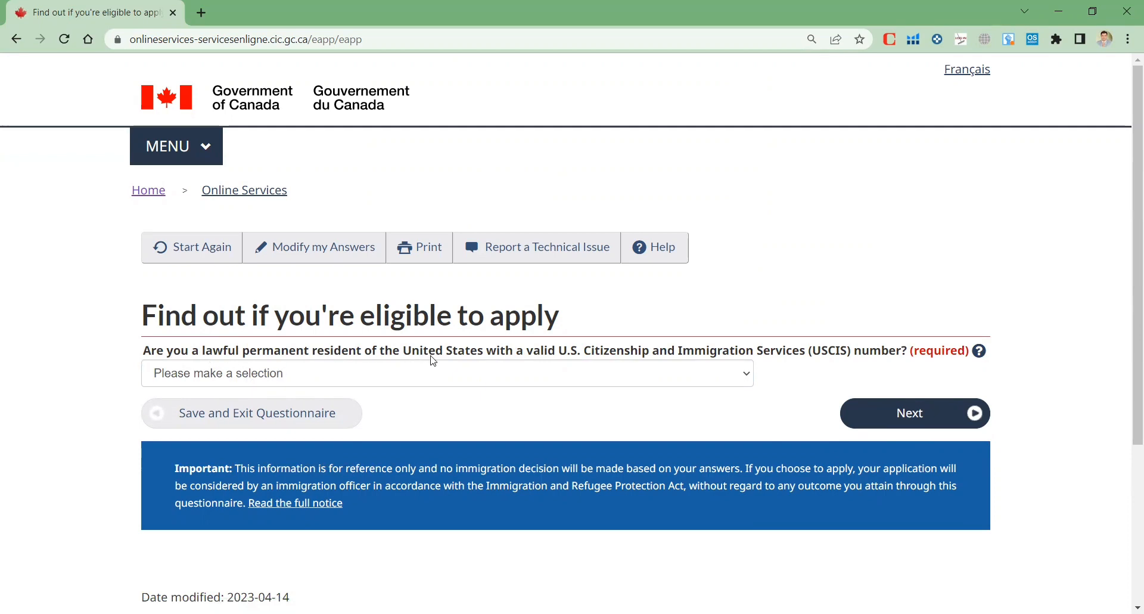
{"action": "left_click", "coordinate": [534, 382]}
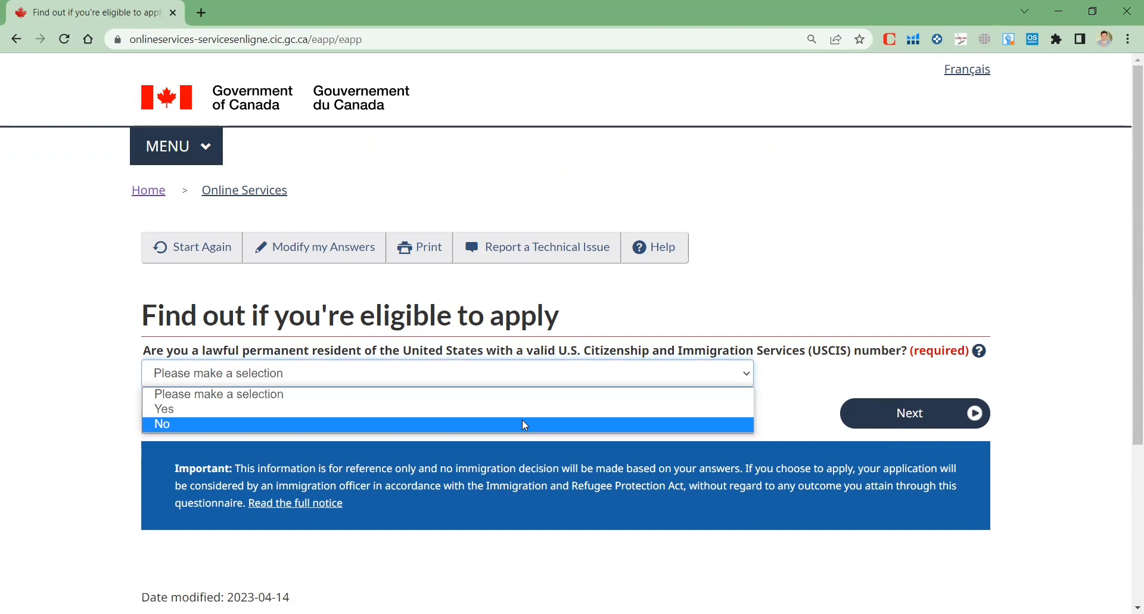
{"action": "left_click", "coordinate": [525, 425]}
{"action": "left_click", "coordinate": [916, 415]}
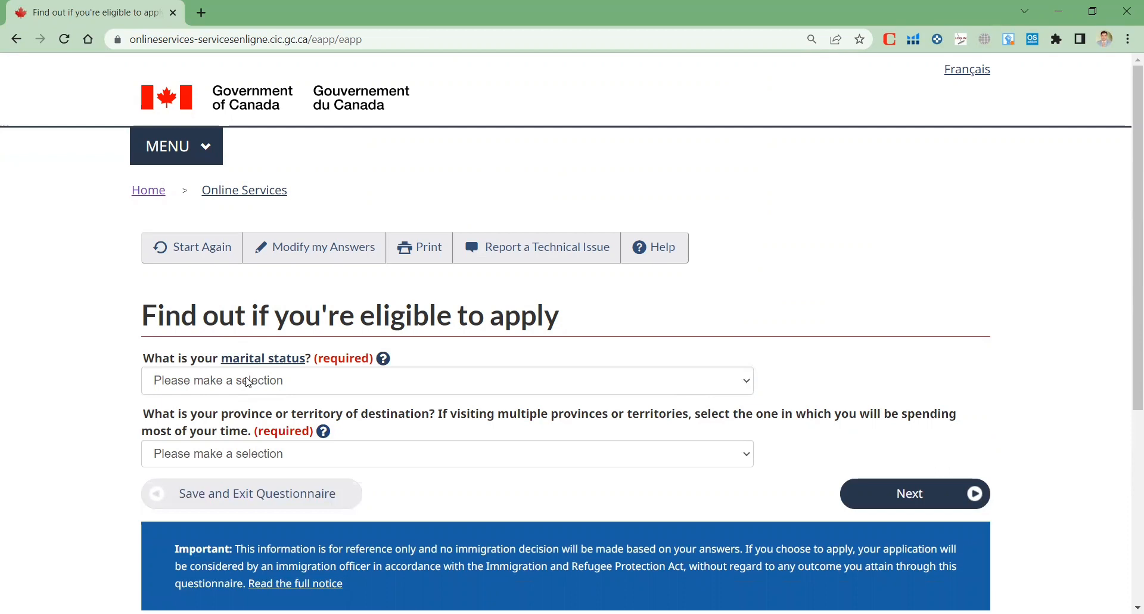
Set marital status to Married and destination province to Ontario, then submit
{"action": "left_click", "coordinate": [249, 382]}
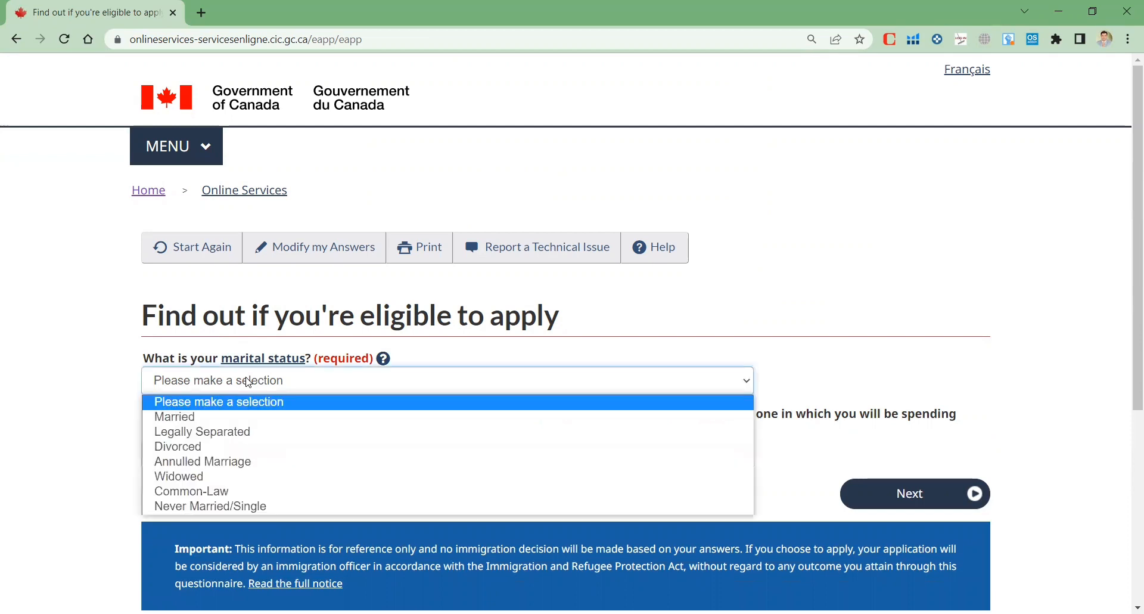
{"action": "left_click", "coordinate": [226, 419]}
{"action": "scroll", "coordinate": [227, 417], "scroll_direction": "down", "scroll_amount": 2}
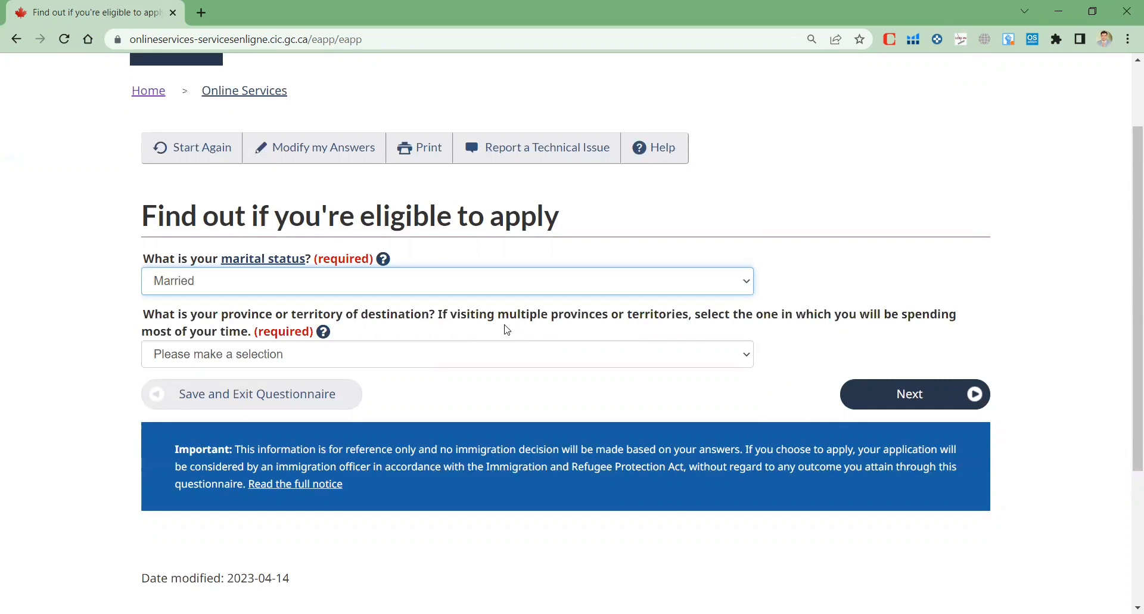
{"action": "left_click", "coordinate": [571, 353]}
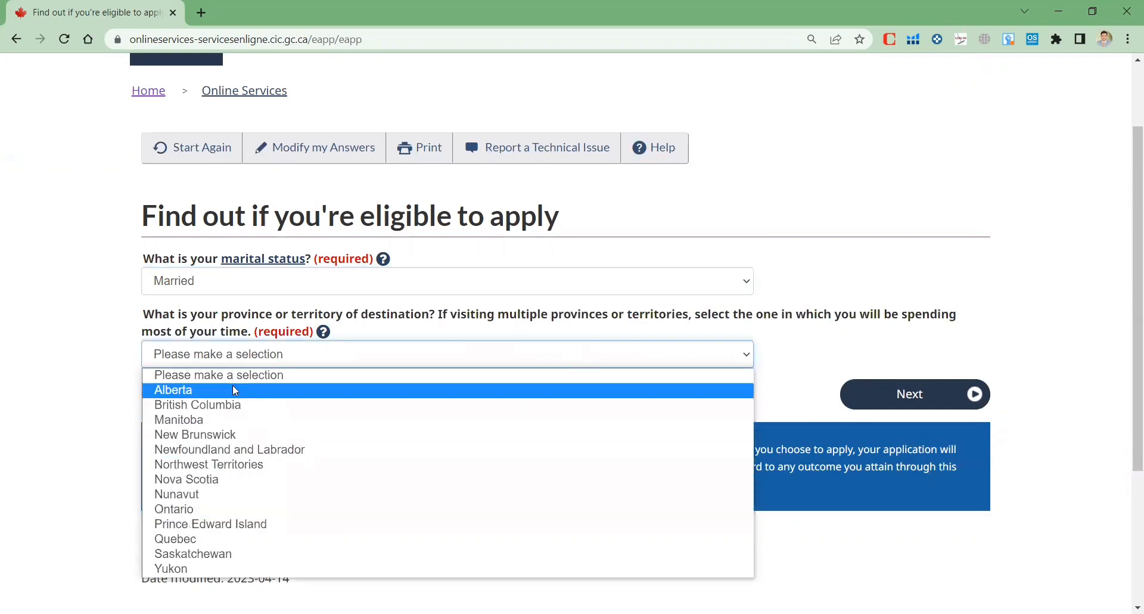
{"action": "left_click", "coordinate": [199, 511]}
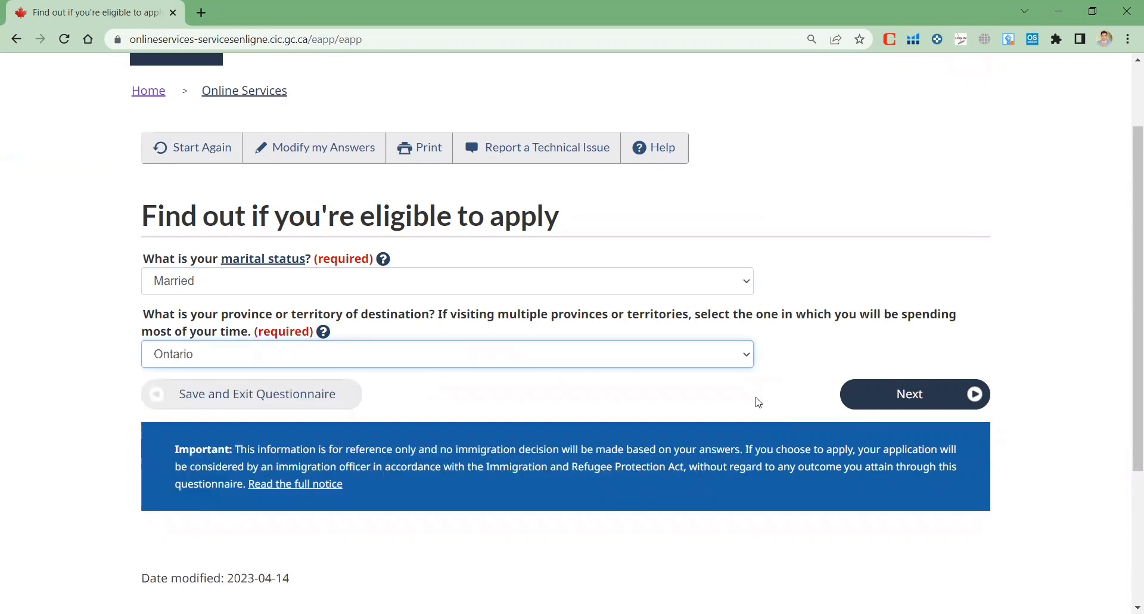
{"action": "left_click", "coordinate": [944, 394]}
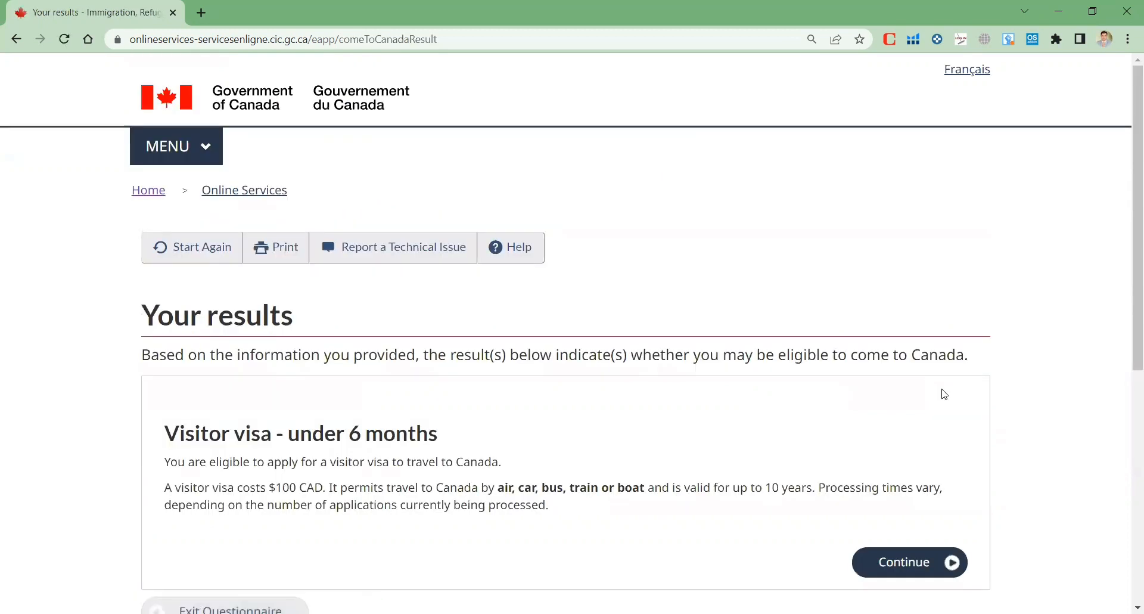
Continue past the 'Visitor visa - under 6 months' result and the checklist introduction
{"action": "scroll", "coordinate": [943, 395], "scroll_direction": "down", "scroll_amount": 6}
{"action": "scroll", "coordinate": [713, 345], "scroll_direction": "up", "scroll_amount": 2}
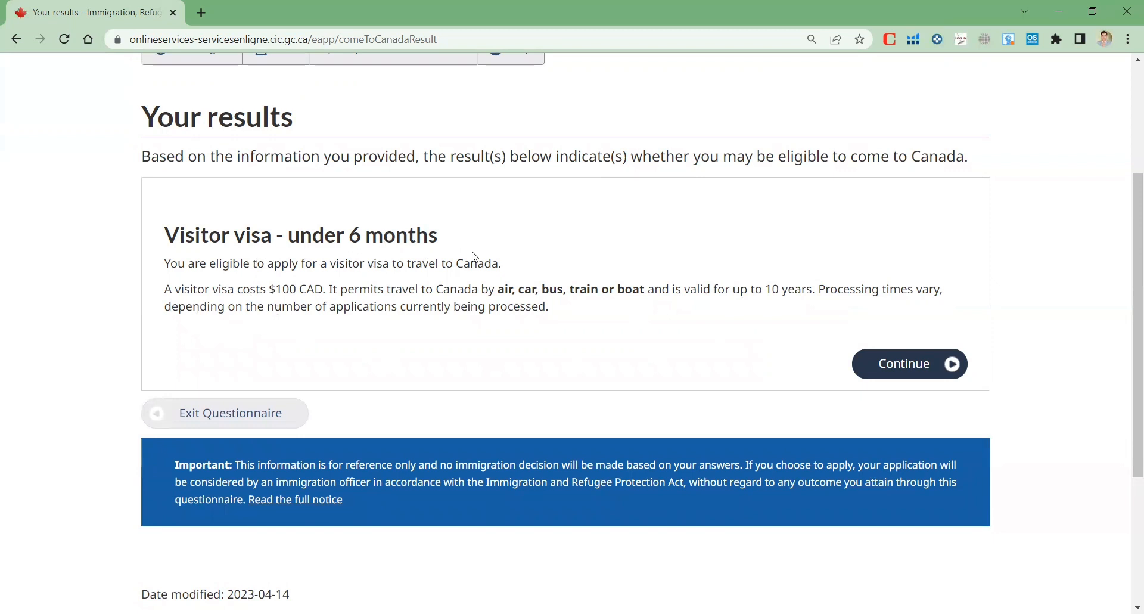
{"action": "left_click", "coordinate": [957, 369]}
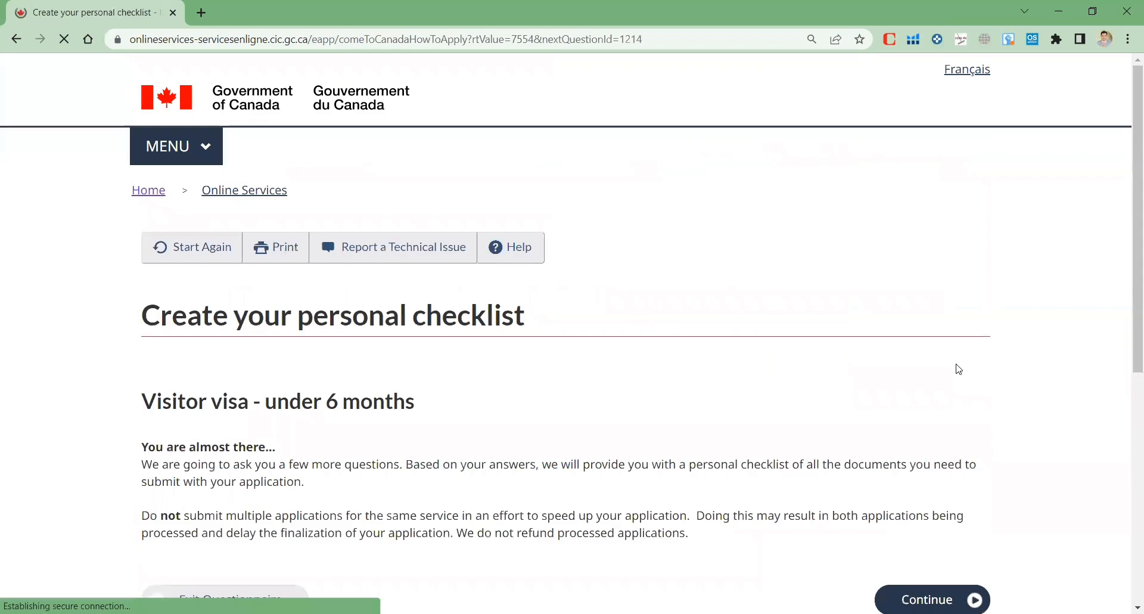
{"action": "scroll", "coordinate": [781, 371], "scroll_direction": "down", "scroll_amount": 1}
{"action": "scroll", "coordinate": [781, 371], "scroll_direction": "down", "scroll_amount": 3}
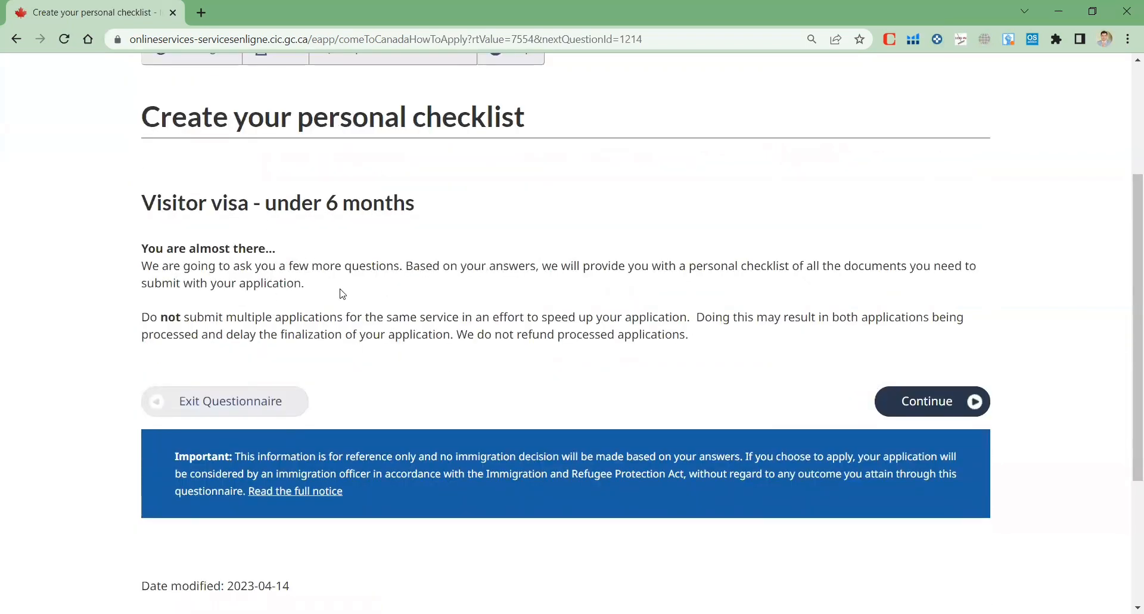
{"action": "left_click", "coordinate": [944, 408]}
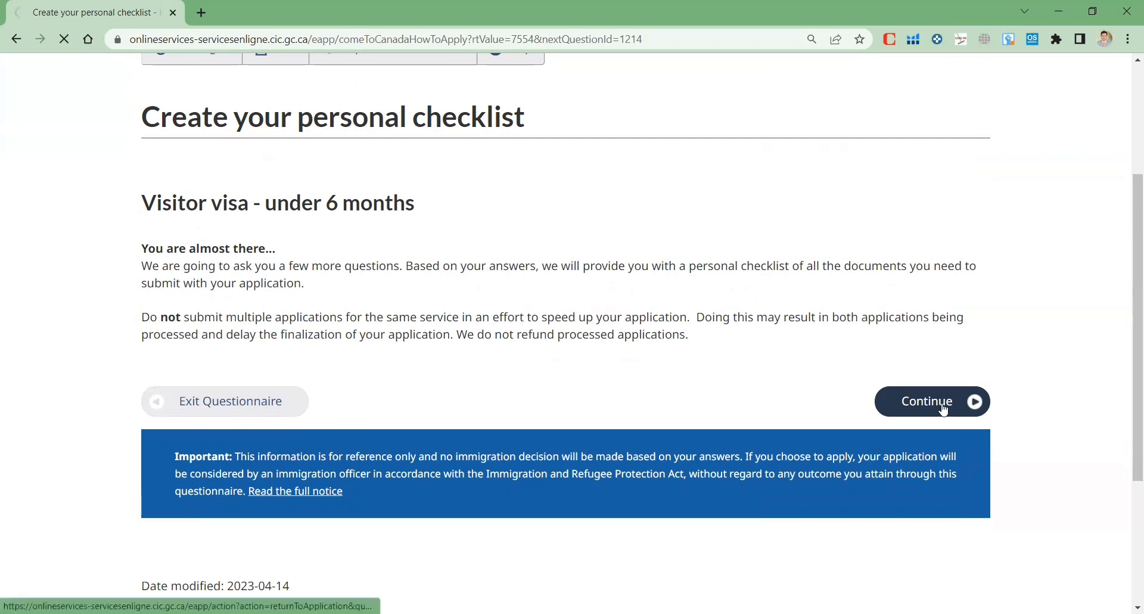
{"action": "scroll", "coordinate": [689, 404], "scroll_direction": "down", "scroll_amount": 3}
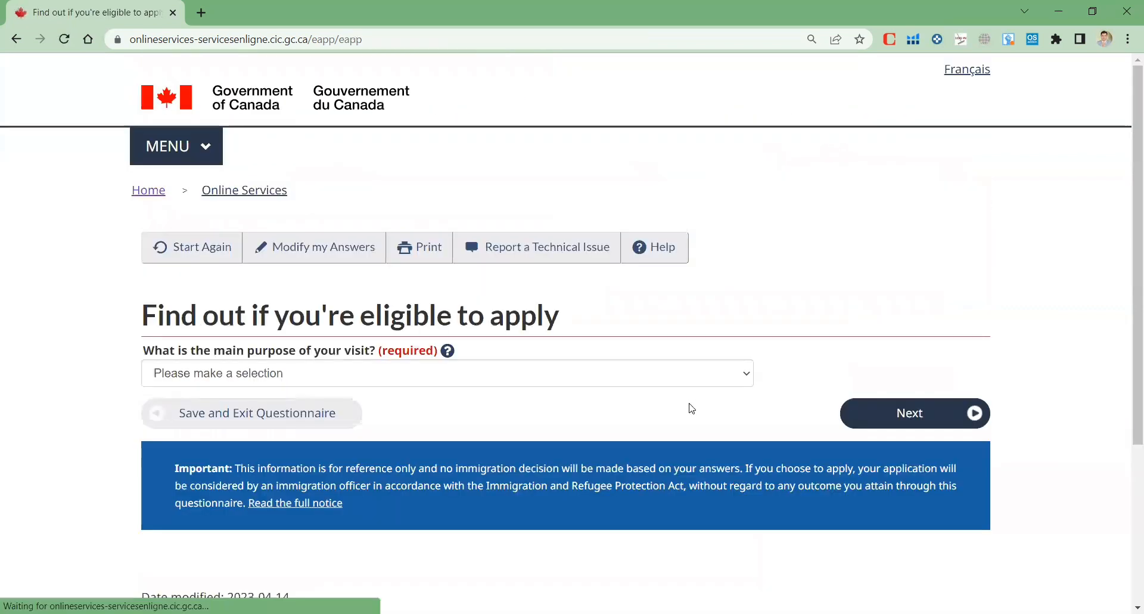
Choose Tourism as the main purpose of visit and go to the next page
{"action": "scroll", "coordinate": [237, 467], "scroll_direction": "down", "scroll_amount": 3}
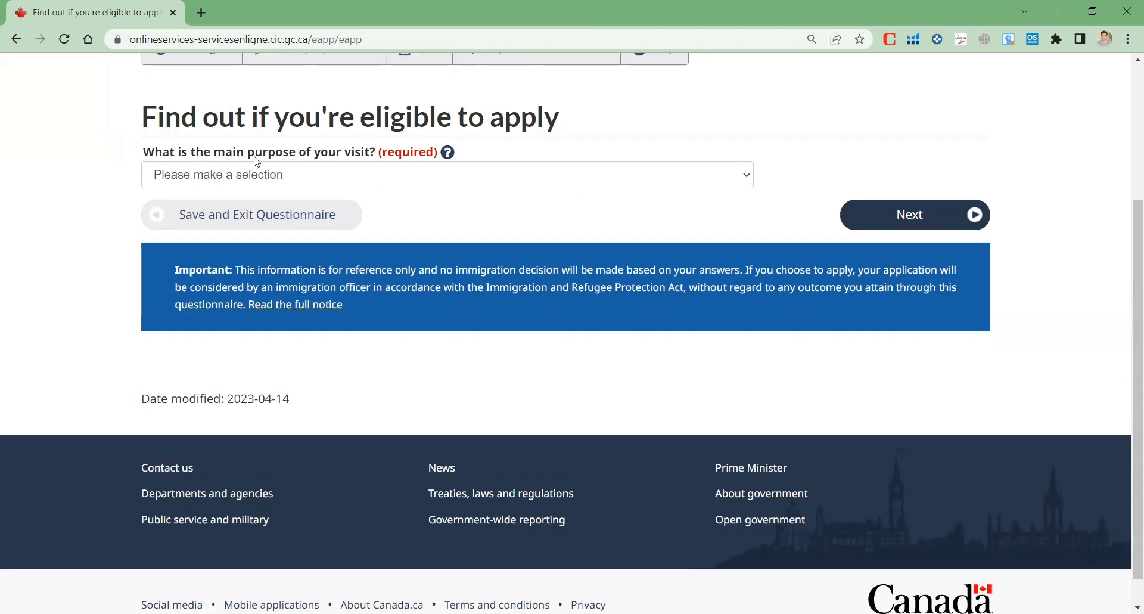
{"action": "left_click", "coordinate": [294, 180]}
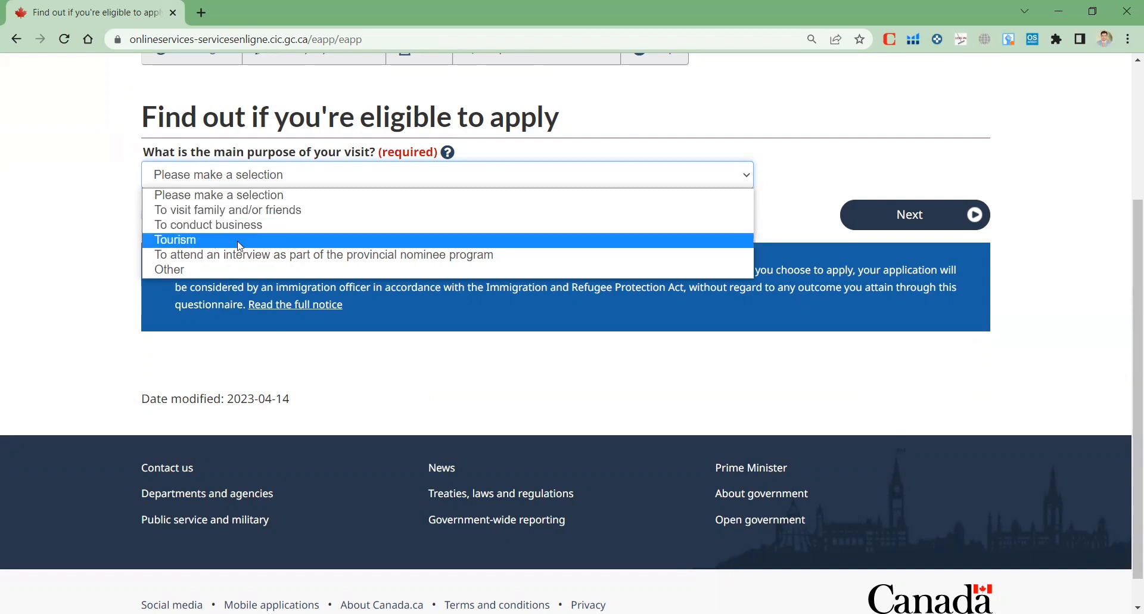
{"action": "left_click", "coordinate": [212, 244]}
{"action": "left_click", "coordinate": [968, 216]}
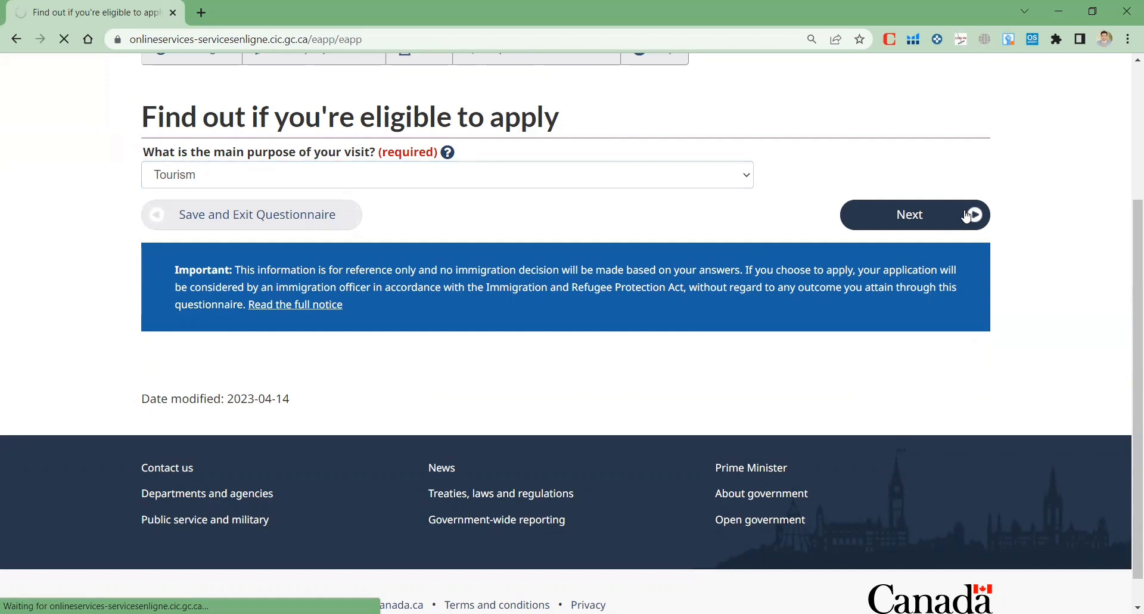
Answer job Yes, business No, financial support No, travelled in past 10 years Yes
{"action": "scroll", "coordinate": [957, 251], "scroll_direction": "down", "scroll_amount": 2}
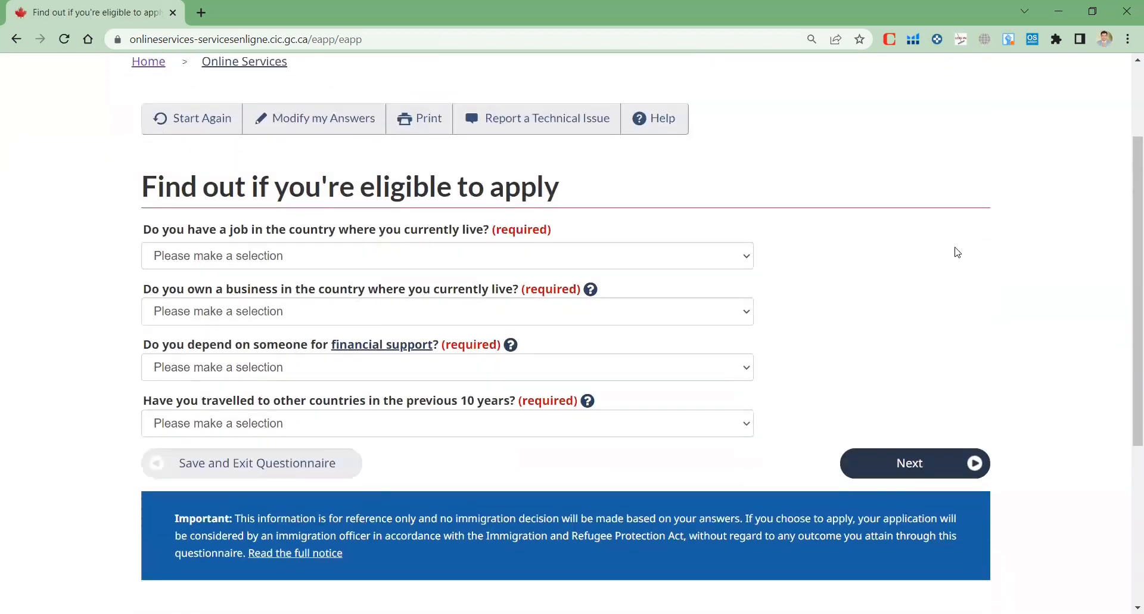
{"action": "scroll", "coordinate": [957, 252], "scroll_direction": "down", "scroll_amount": 1}
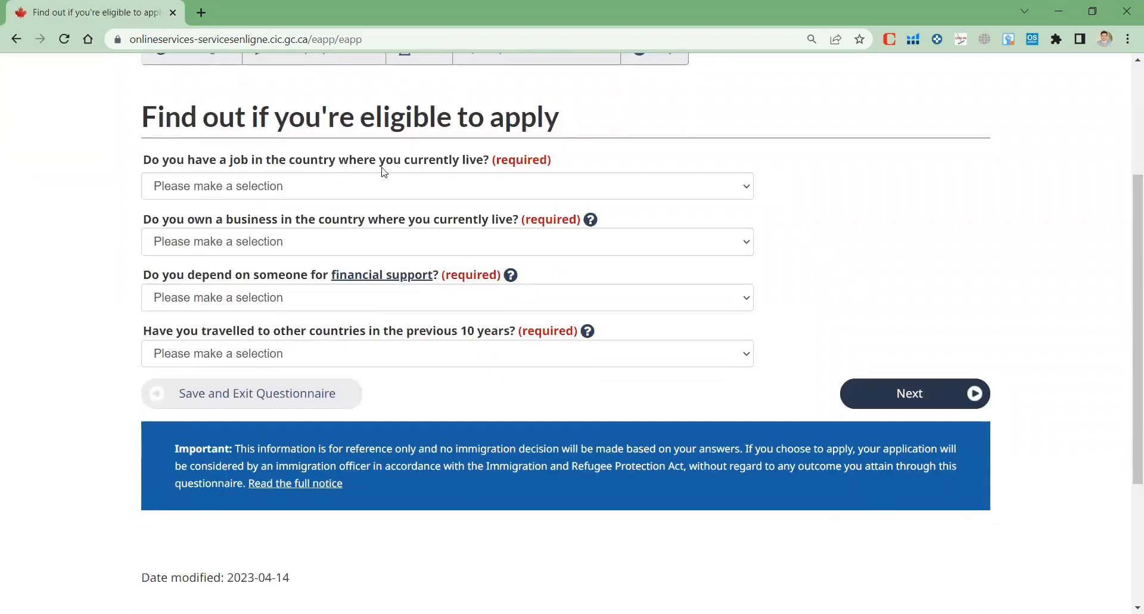
{"action": "left_click", "coordinate": [410, 195]}
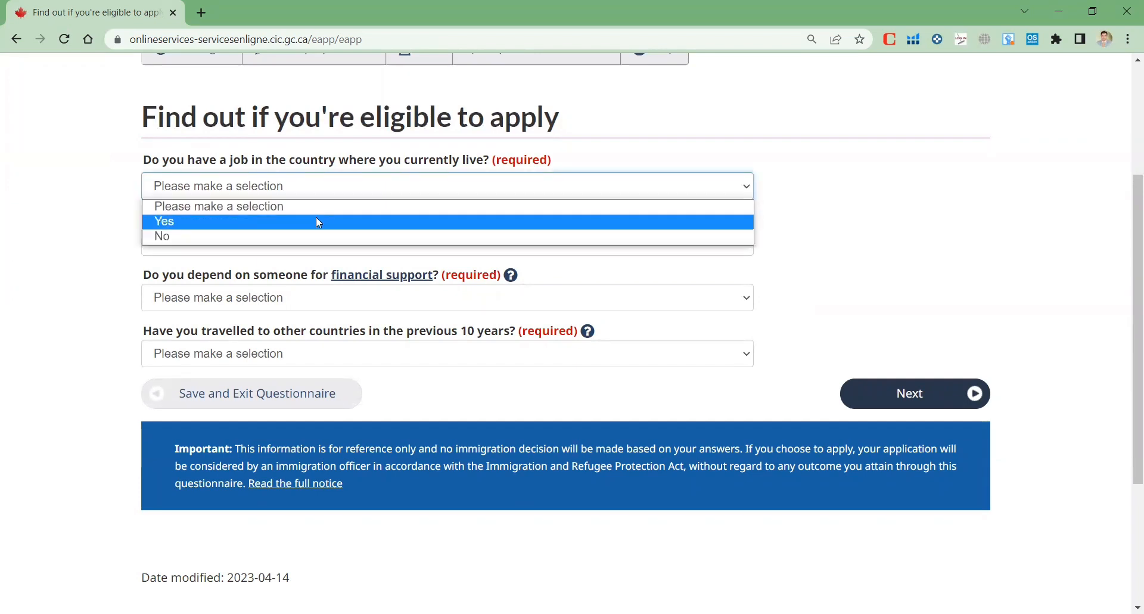
{"action": "left_click", "coordinate": [319, 222]}
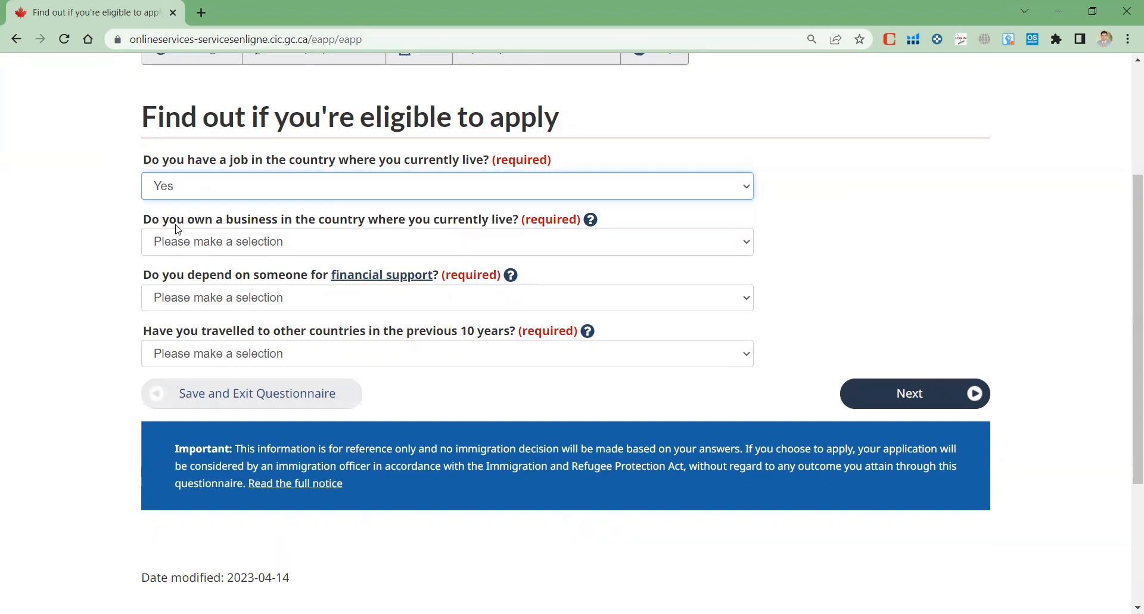
{"action": "left_click", "coordinate": [425, 249]}
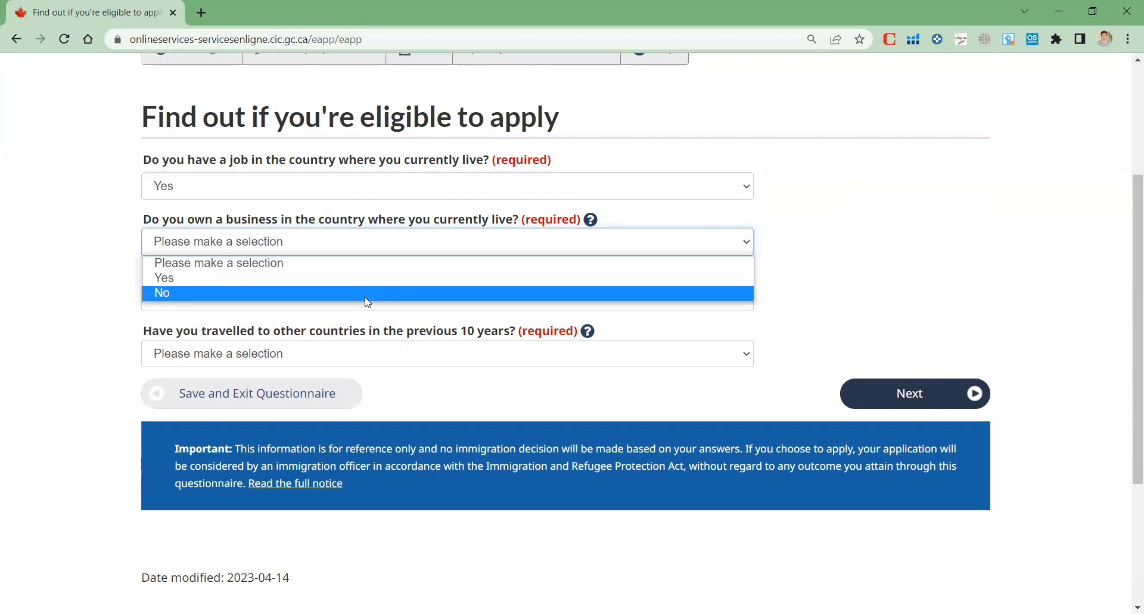
{"action": "left_click", "coordinate": [366, 299]}
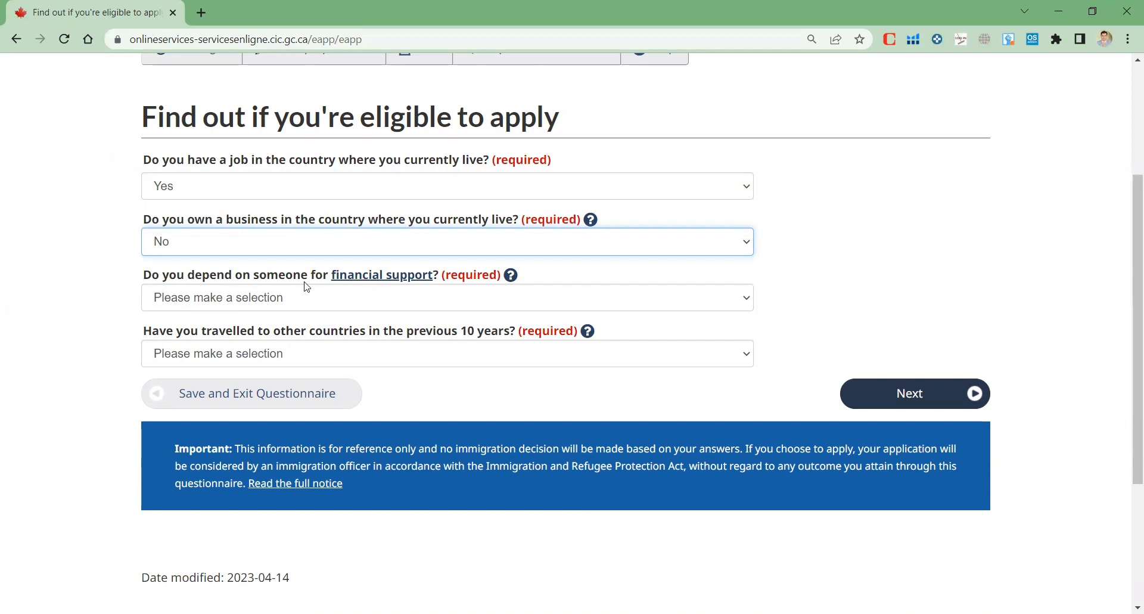
{"action": "left_click", "coordinate": [369, 301]}
{"action": "left_click", "coordinate": [268, 350]}
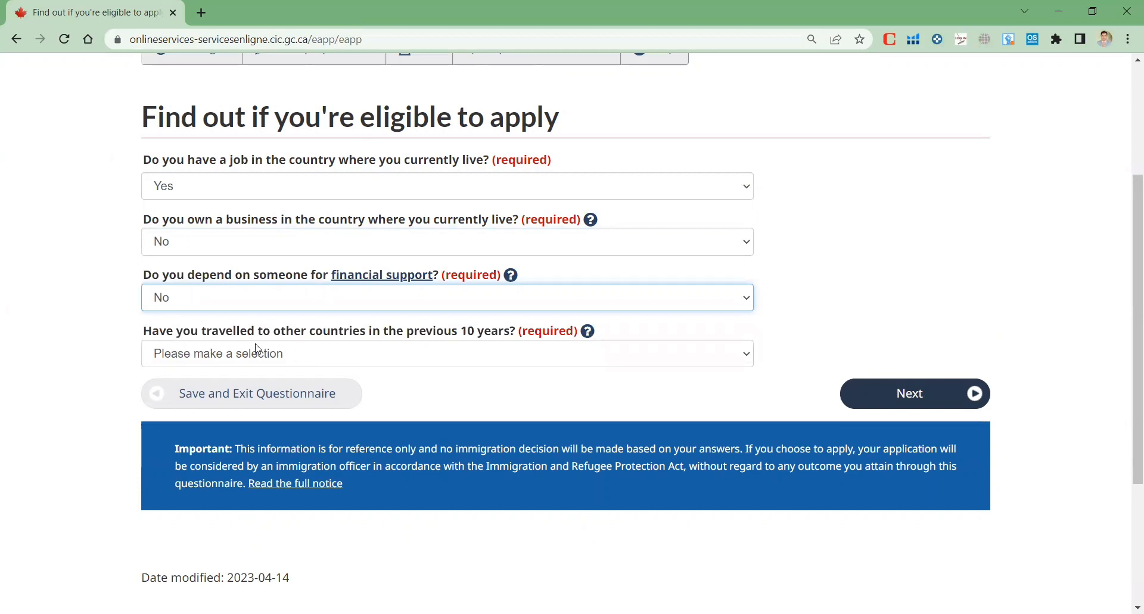
{"action": "left_click", "coordinate": [475, 355]}
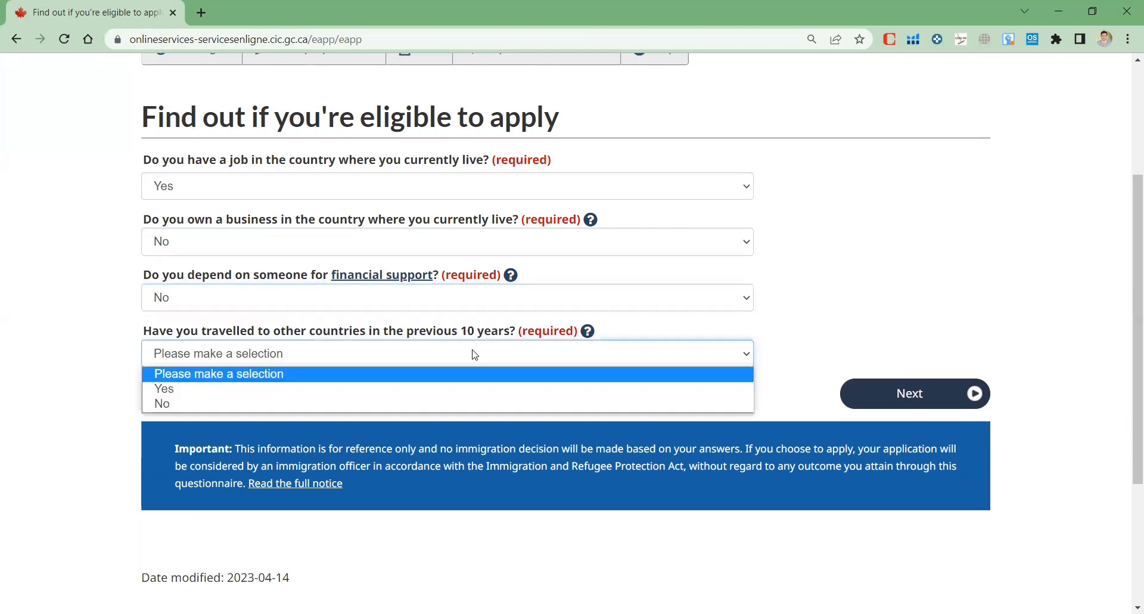
{"action": "left_click", "coordinate": [422, 389]}
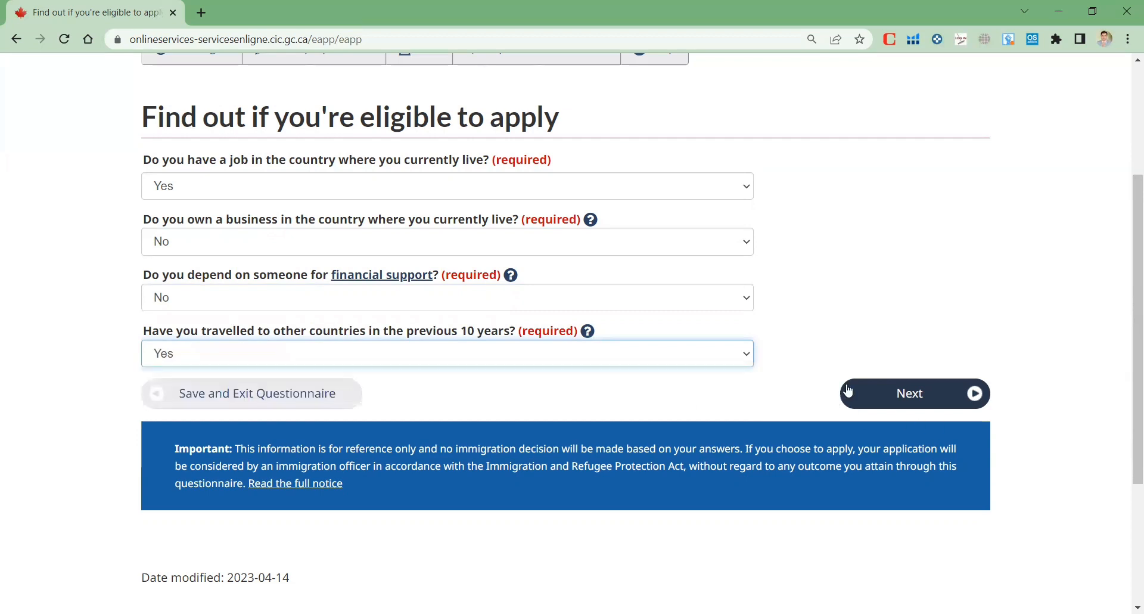
{"action": "left_click", "coordinate": [971, 399]}
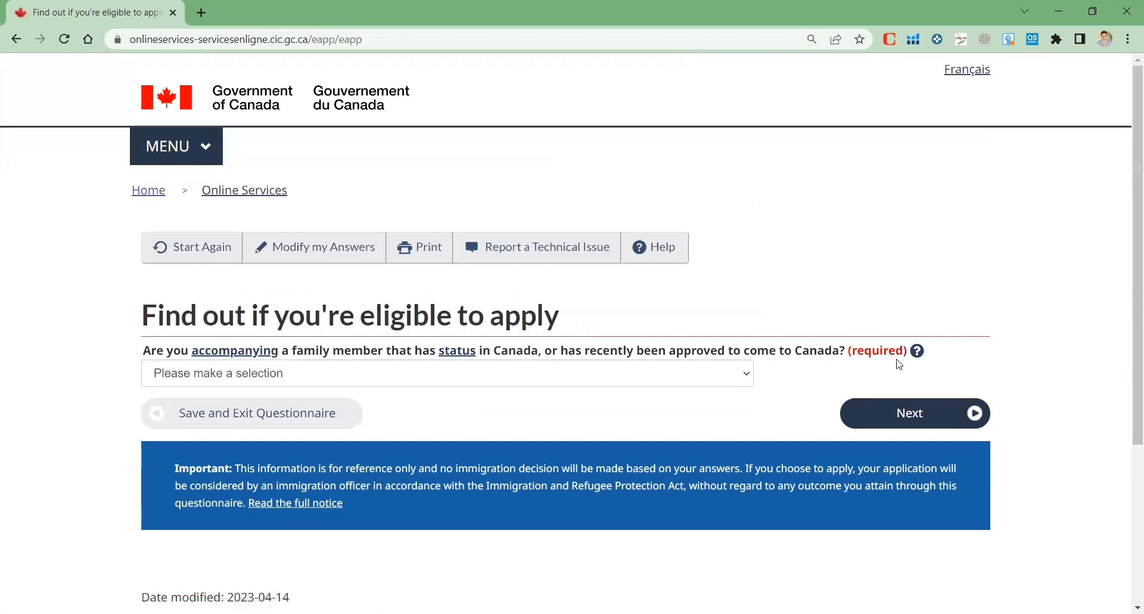
Answer No to accompanying a family member and to the criminal offence question
{"action": "left_click", "coordinate": [512, 386]}
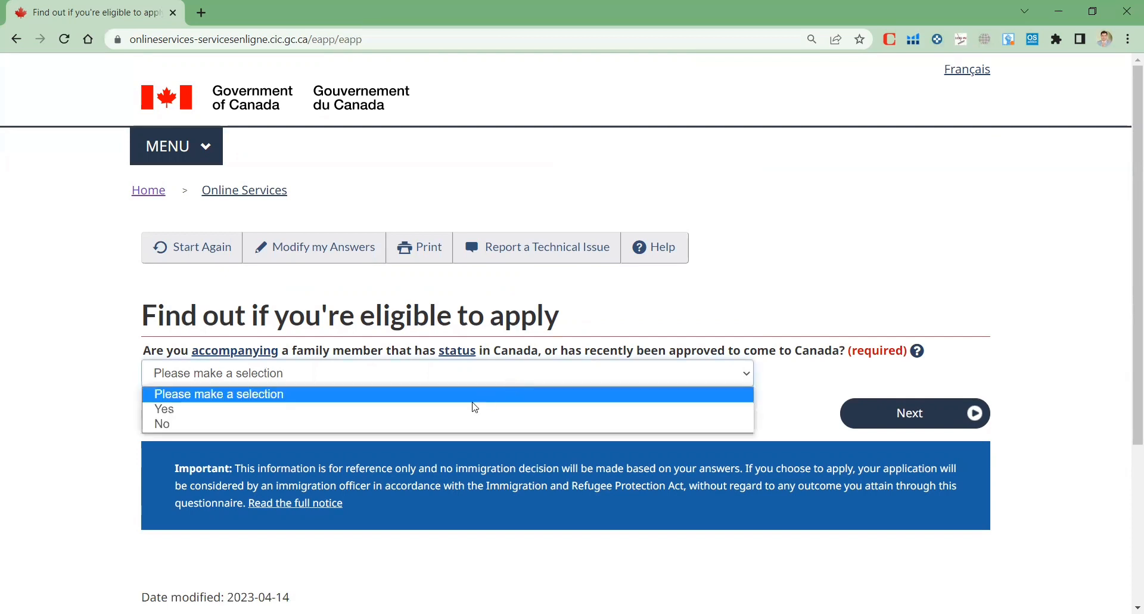
{"action": "left_click", "coordinate": [448, 428]}
{"action": "left_click", "coordinate": [982, 420]}
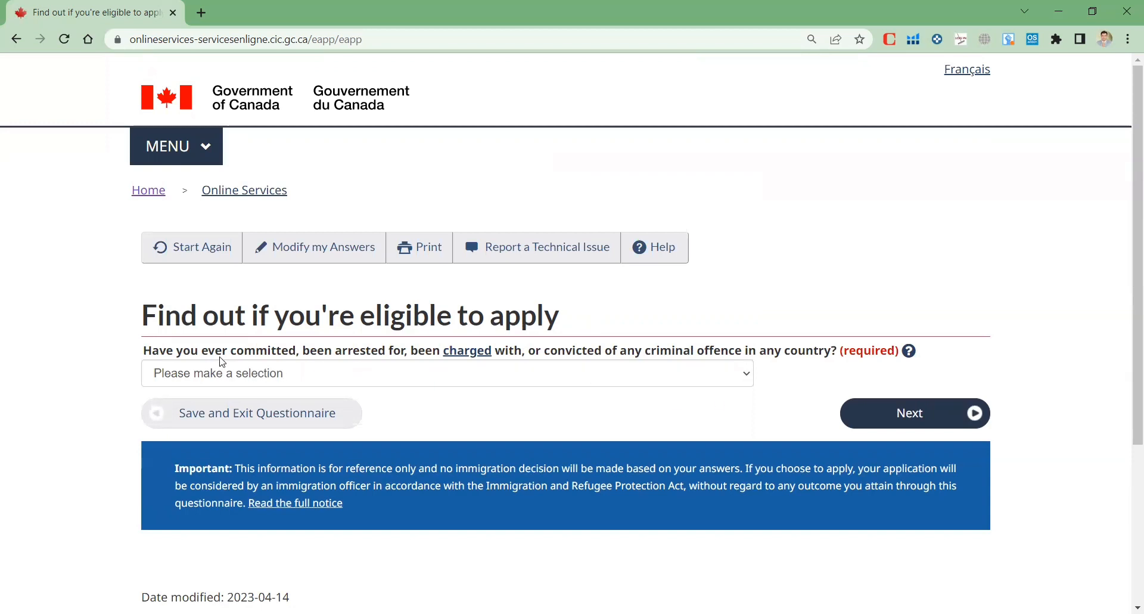
{"action": "left_click", "coordinate": [265, 375]}
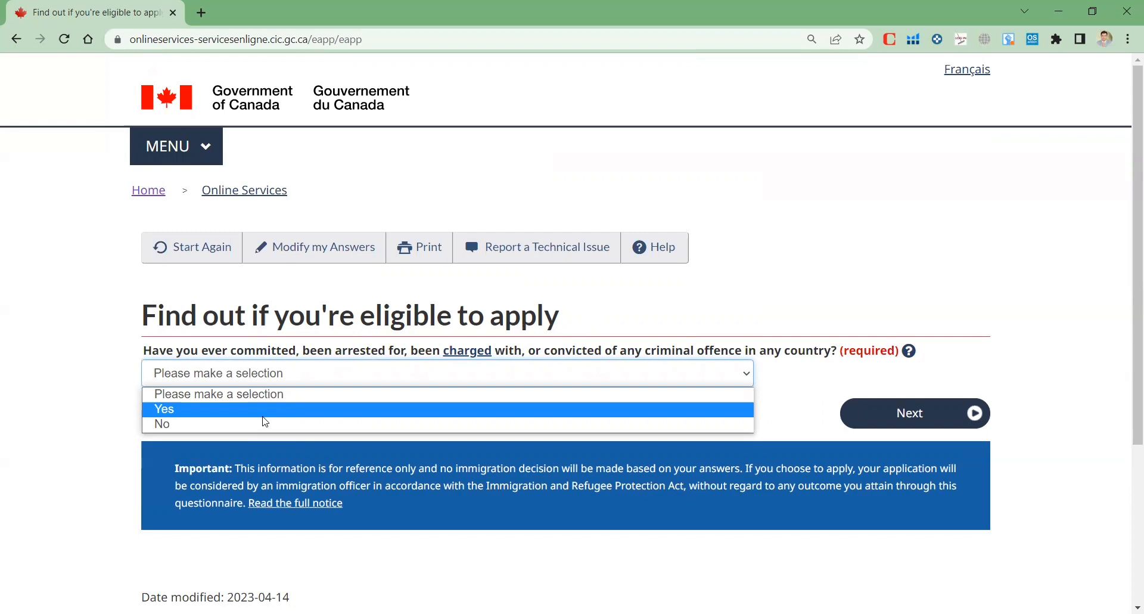
{"action": "left_click", "coordinate": [203, 425]}
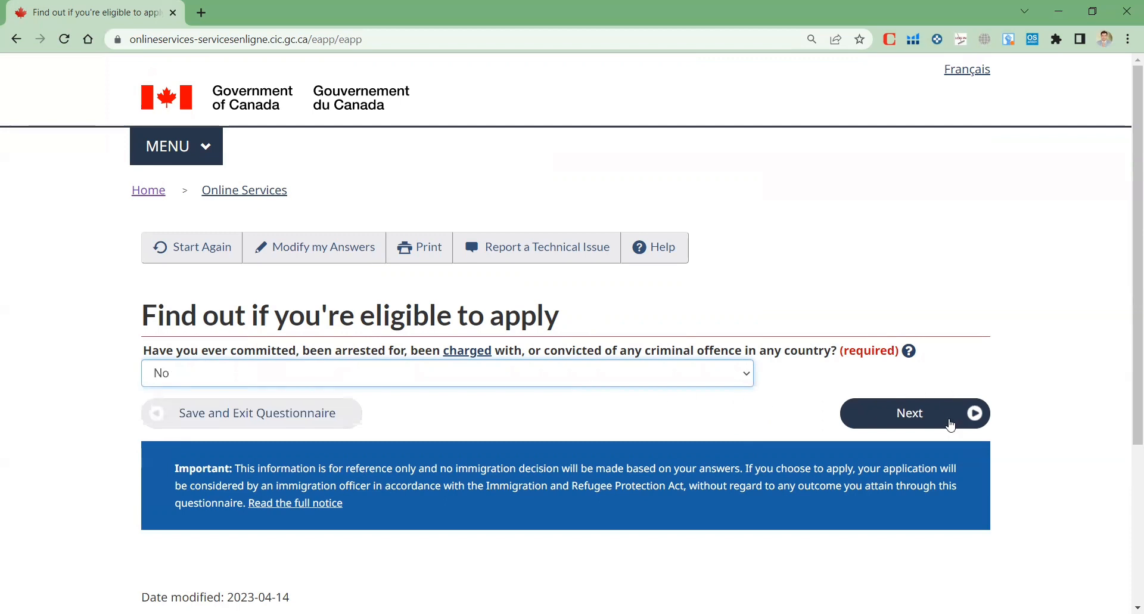
{"action": "left_click", "coordinate": [951, 425]}
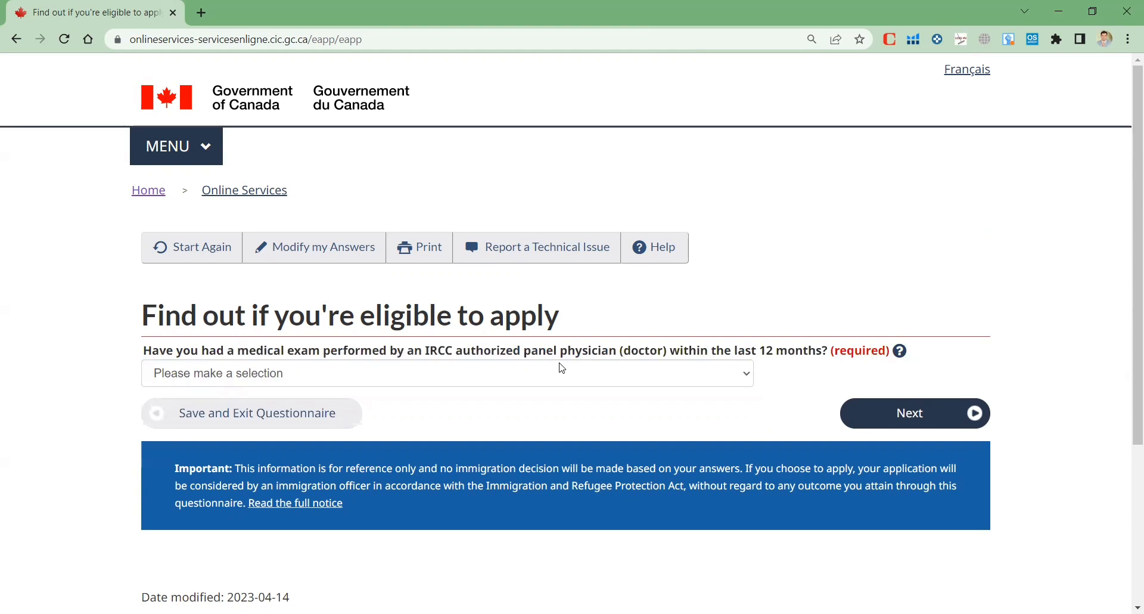
Answer No to the medical exam and family-member application questions
{"action": "left_click", "coordinate": [554, 379]}
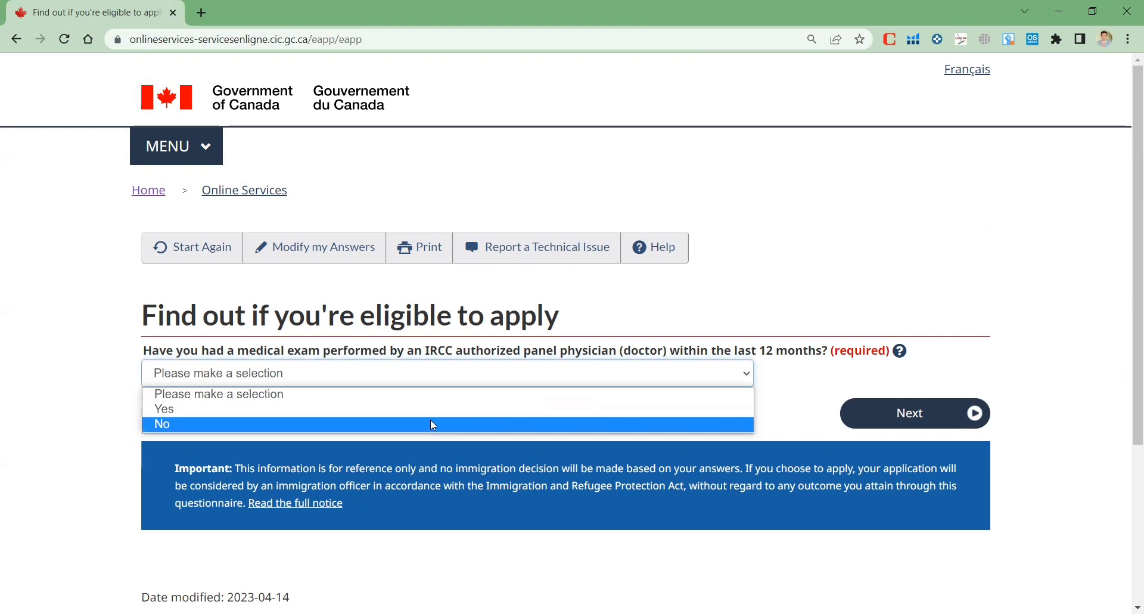
{"action": "left_click", "coordinate": [433, 424]}
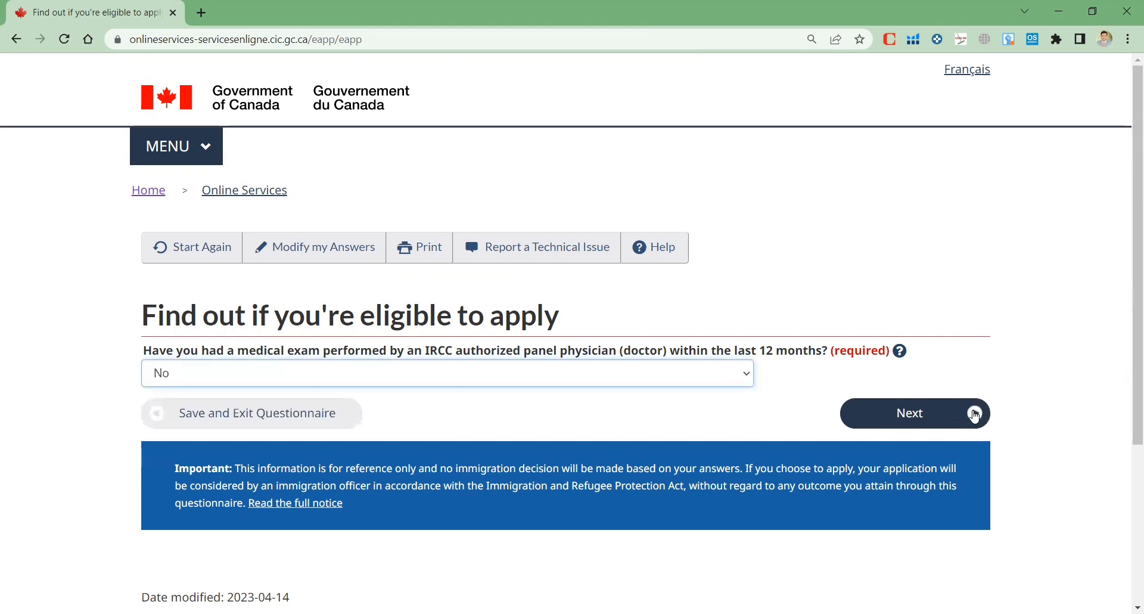
{"action": "left_click", "coordinate": [975, 416]}
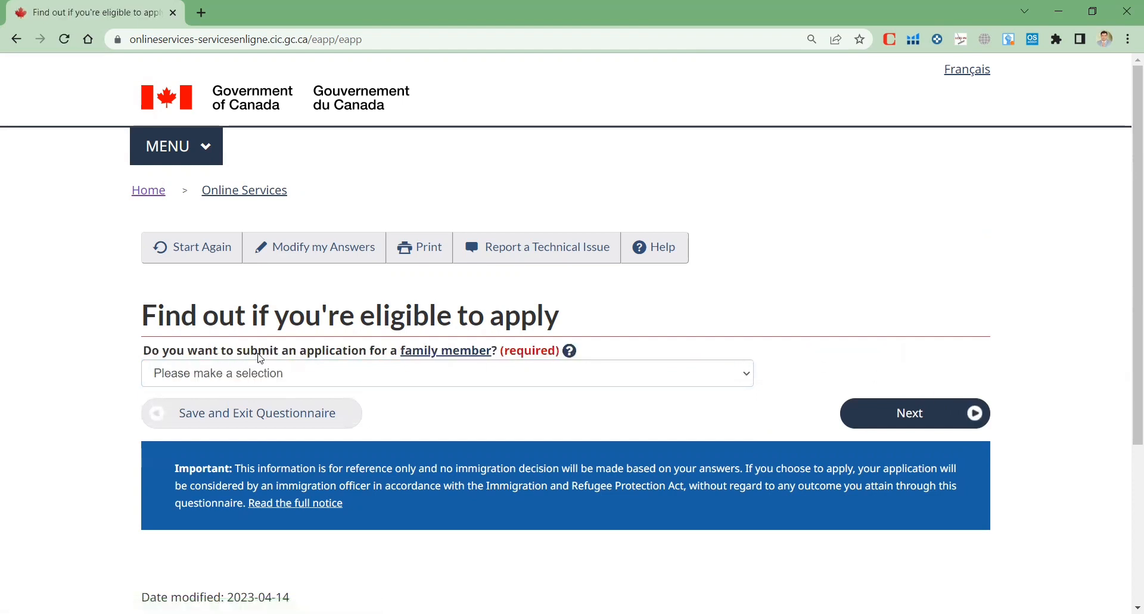
{"action": "left_click", "coordinate": [455, 380]}
{"action": "left_click", "coordinate": [316, 427]}
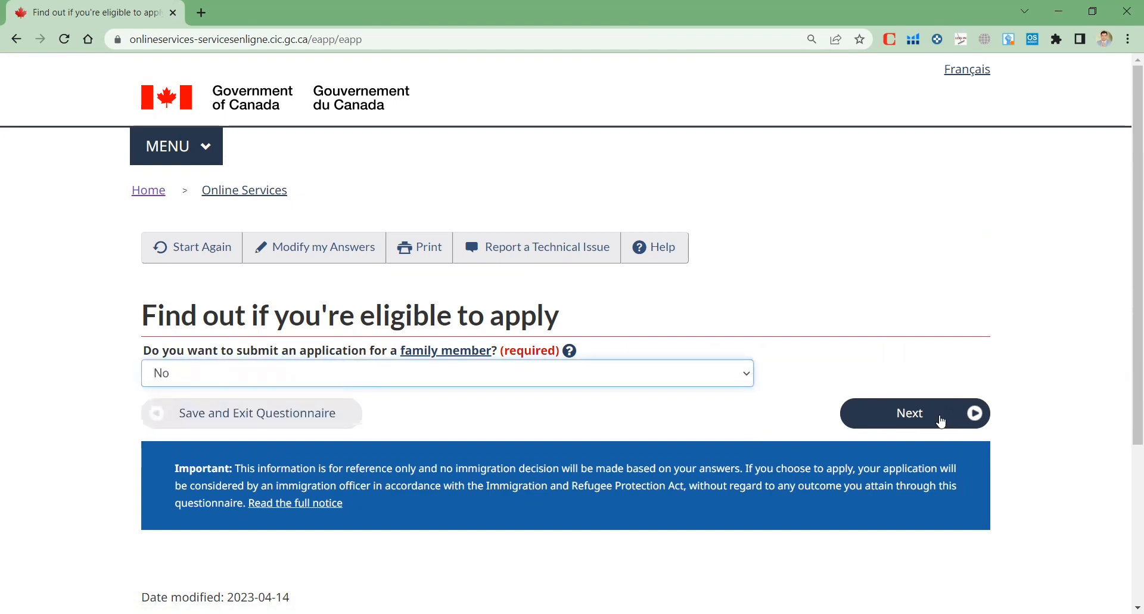
{"action": "left_click", "coordinate": [942, 422]}
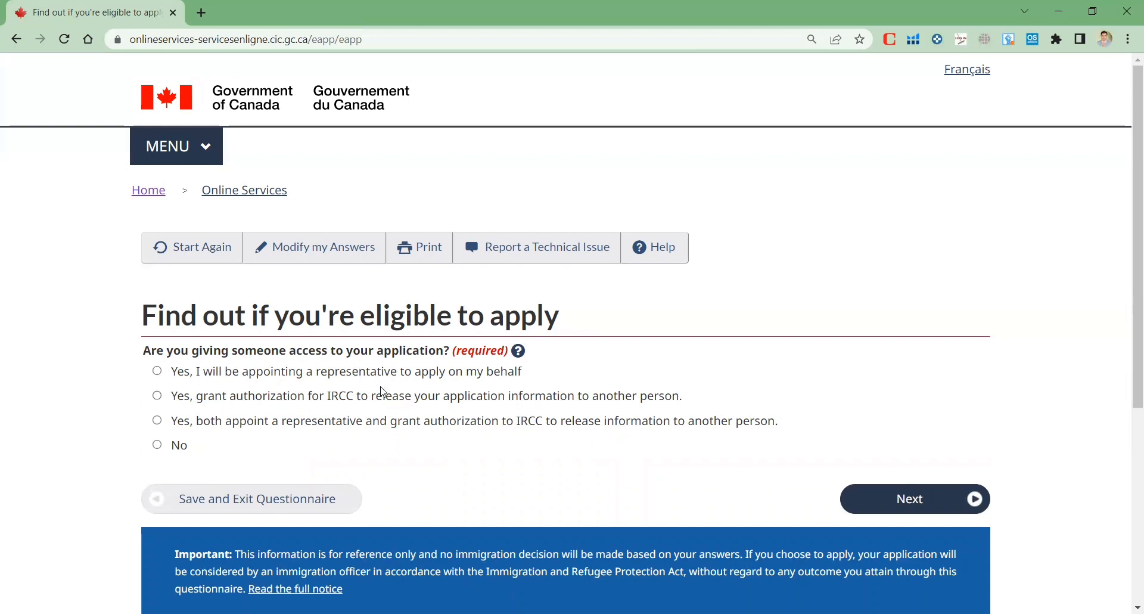
Answer No to giving someone application access and No to previously giving biometrics
{"action": "left_click", "coordinate": [157, 445]}
{"action": "left_click", "coordinate": [959, 499]}
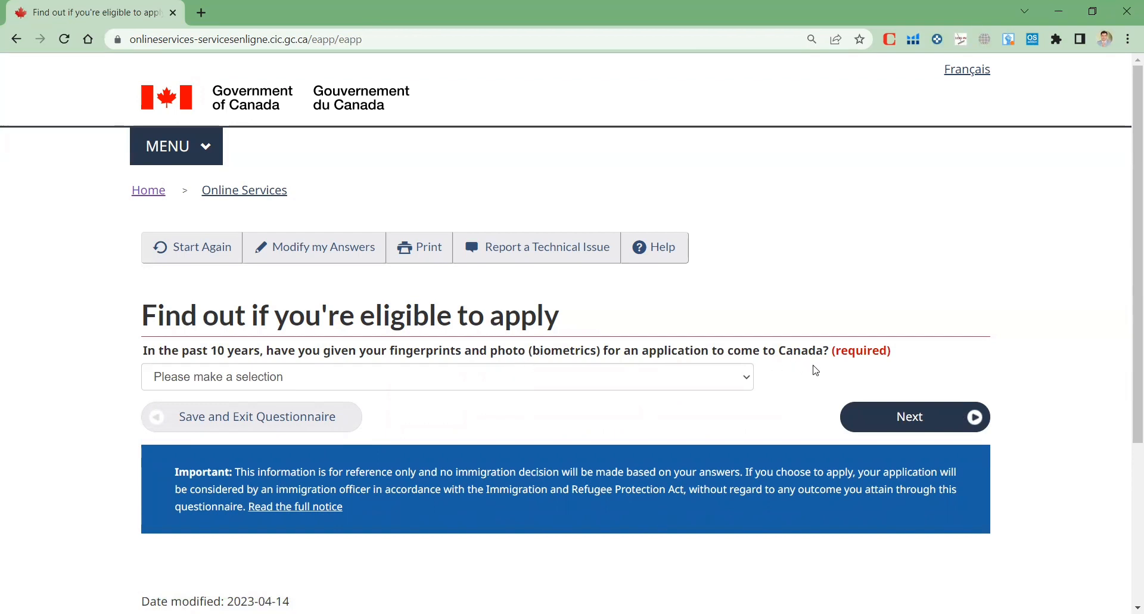
{"action": "left_click", "coordinate": [737, 387]}
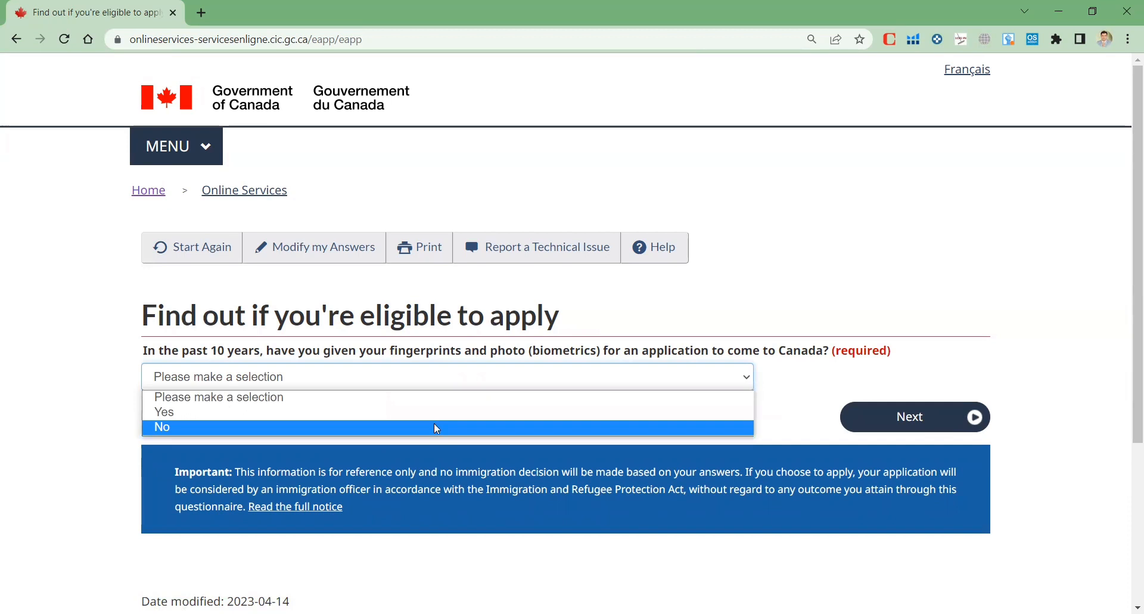
{"action": "left_click", "coordinate": [438, 428]}
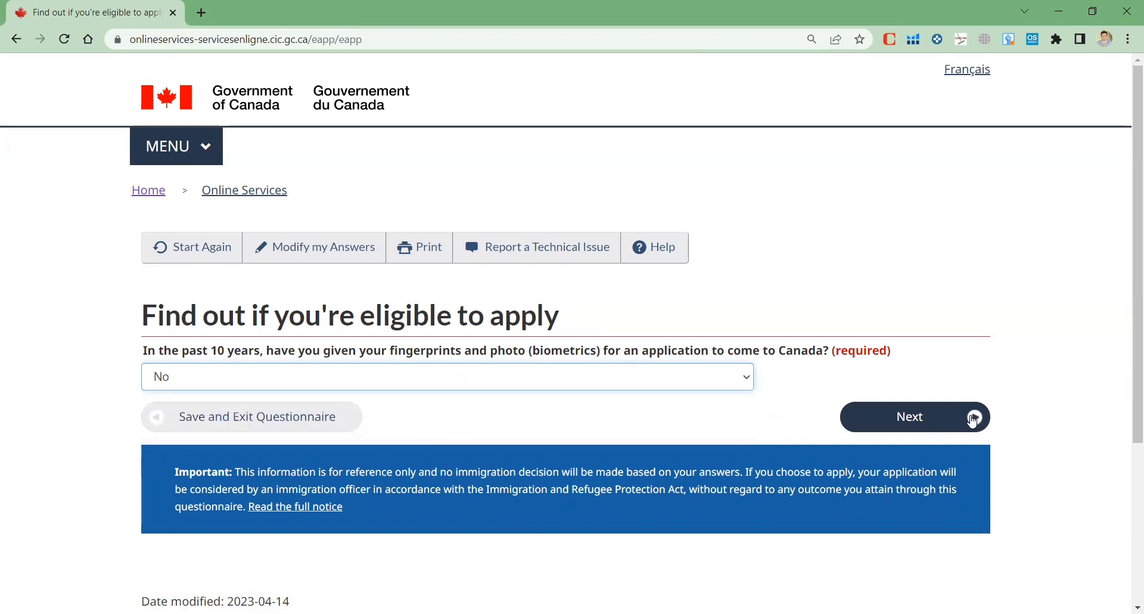
{"action": "left_click", "coordinate": [974, 418]}
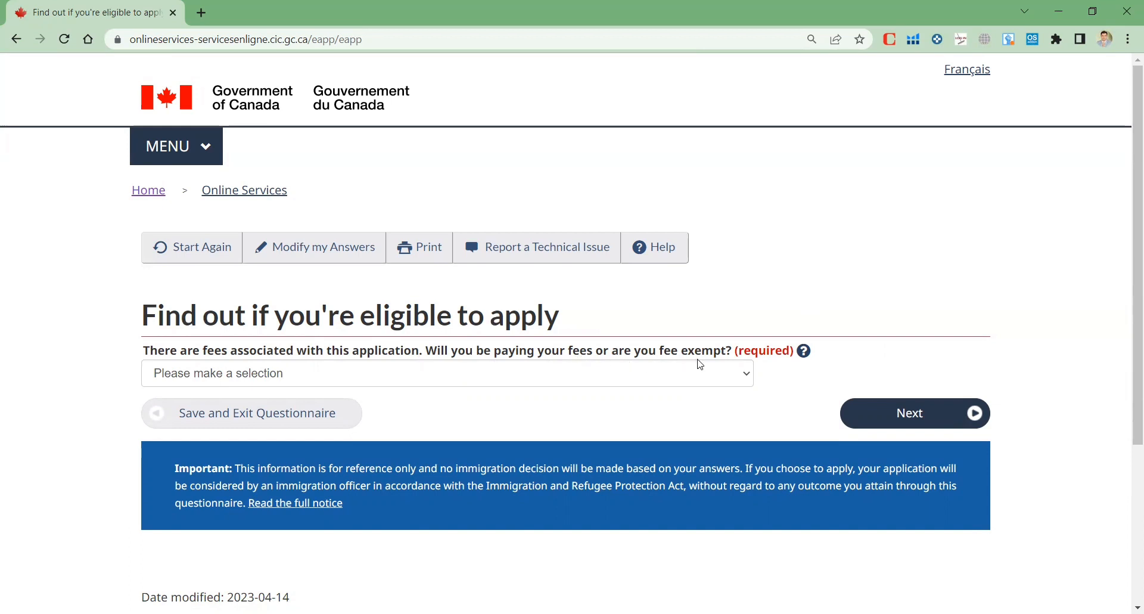
Choose 'Yes, I will be paying' the fees, Yes to digital copies, and Yes to paying online
{"action": "left_click", "coordinate": [701, 378]}
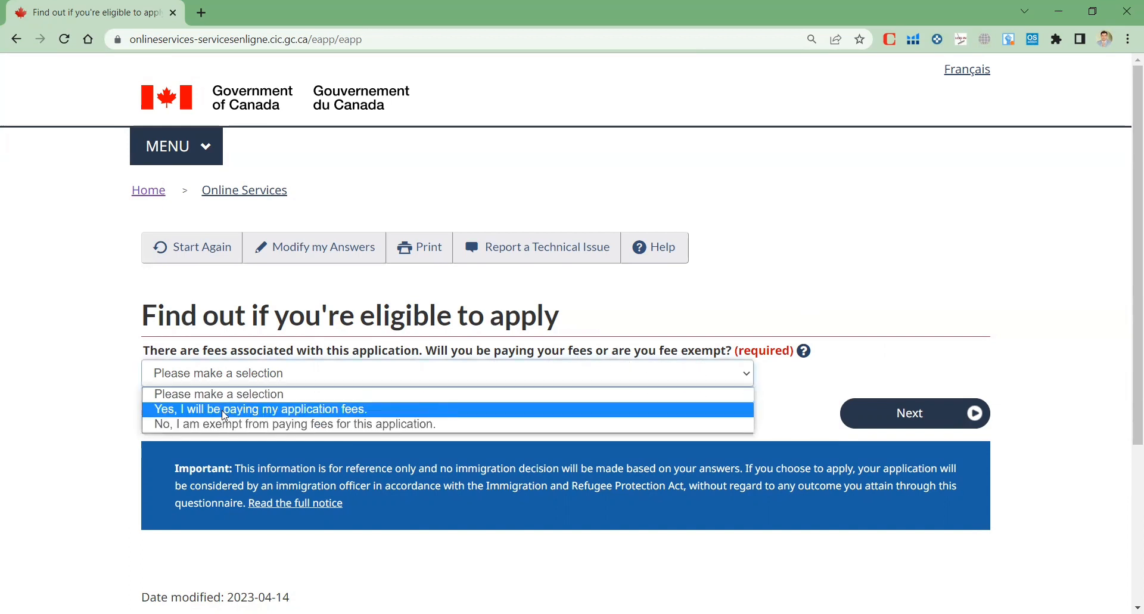
{"action": "left_click", "coordinate": [296, 412]}
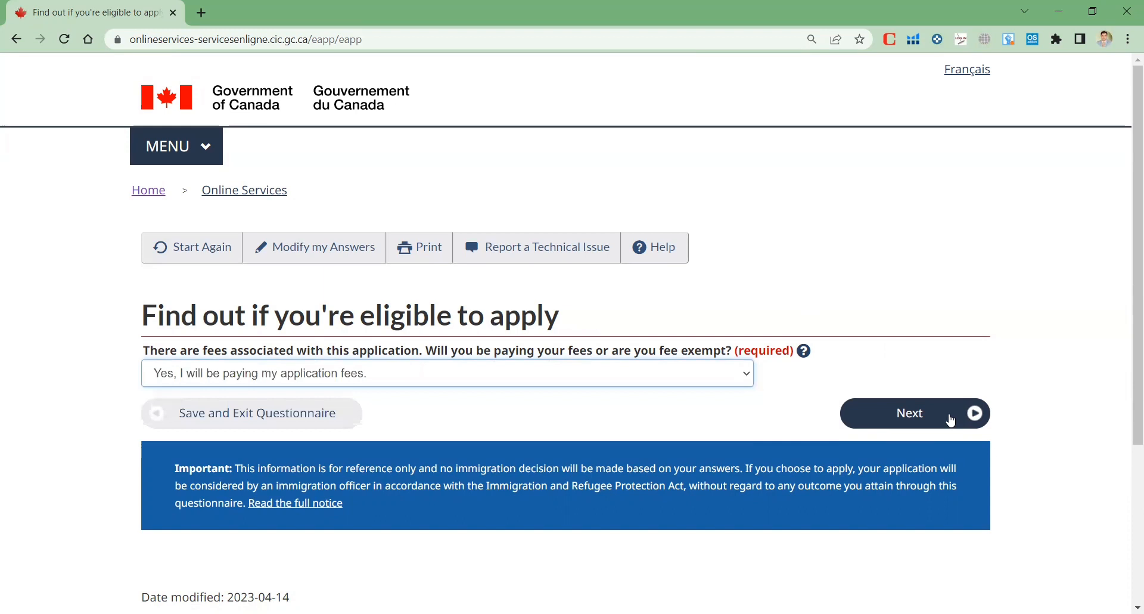
{"action": "left_click", "coordinate": [952, 421]}
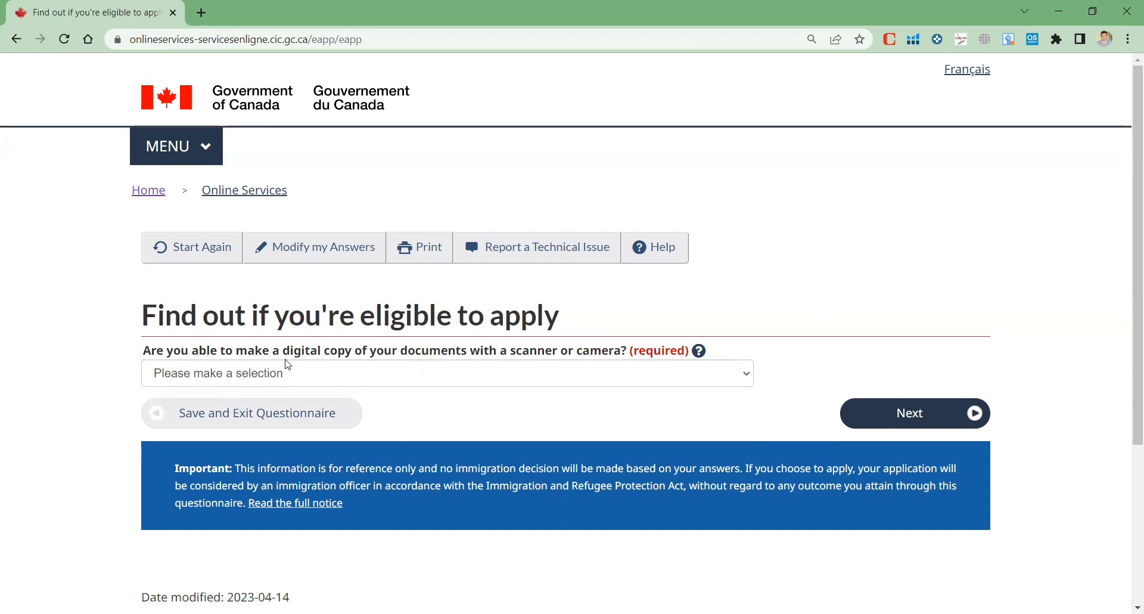
{"action": "left_click", "coordinate": [563, 379]}
{"action": "left_click", "coordinate": [361, 410]}
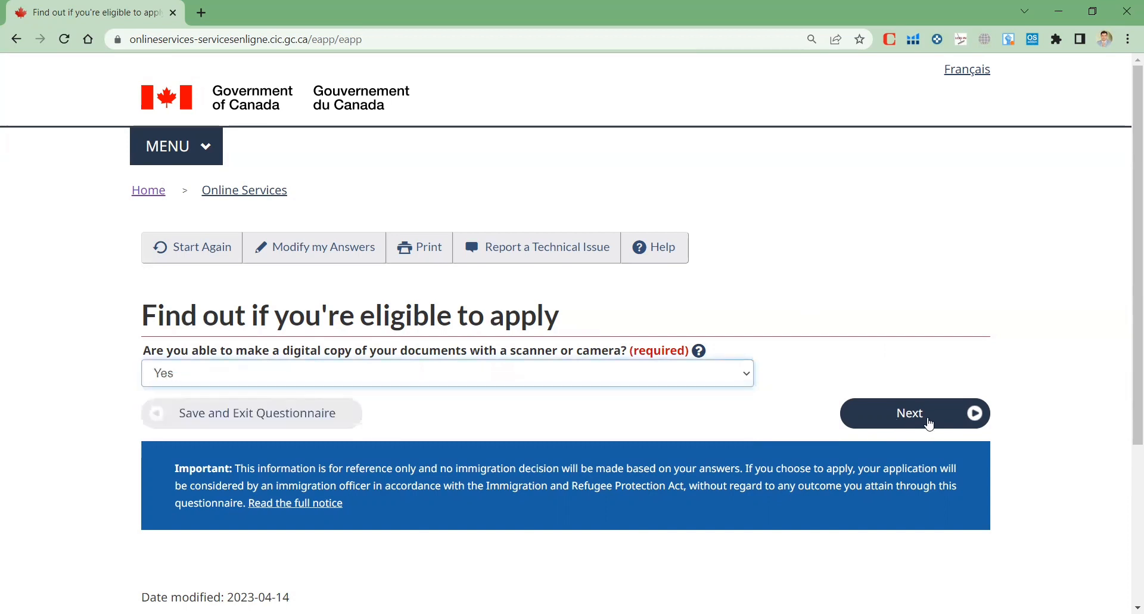
{"action": "left_click", "coordinate": [931, 423]}
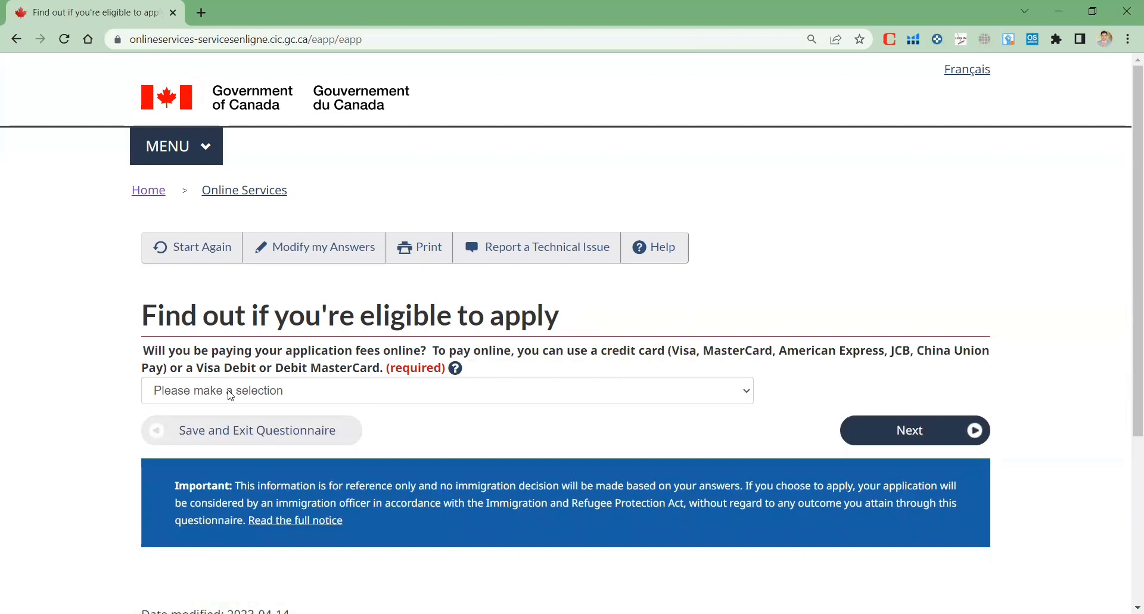
{"action": "left_click", "coordinate": [393, 399]}
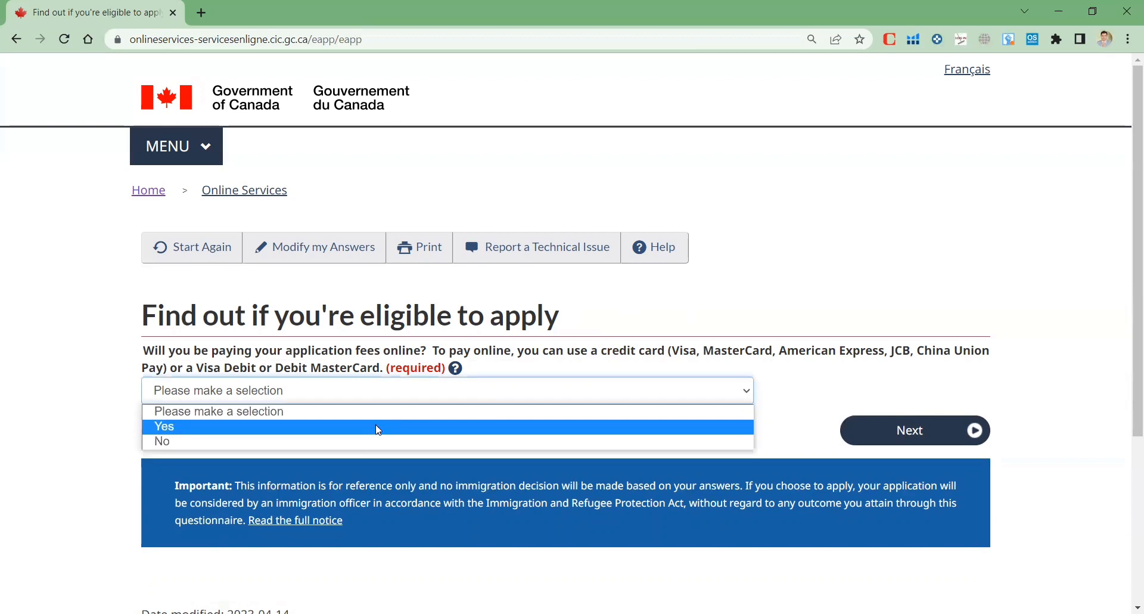
{"action": "left_click", "coordinate": [379, 427]}
{"action": "left_click", "coordinate": [965, 433]}
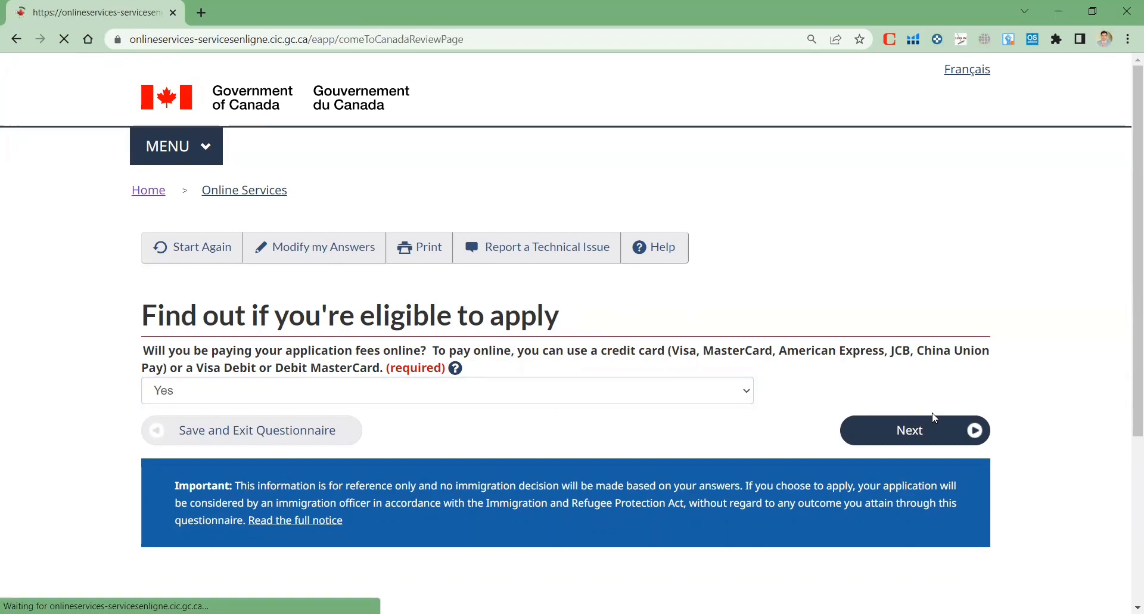
Scroll through all answers on the Review your answers page, then continue to the submission instructions
{"action": "scroll", "coordinate": [493, 340], "scroll_direction": "down", "scroll_amount": 5}
{"action": "scroll", "coordinate": [493, 334], "scroll_direction": "up", "scroll_amount": 5}
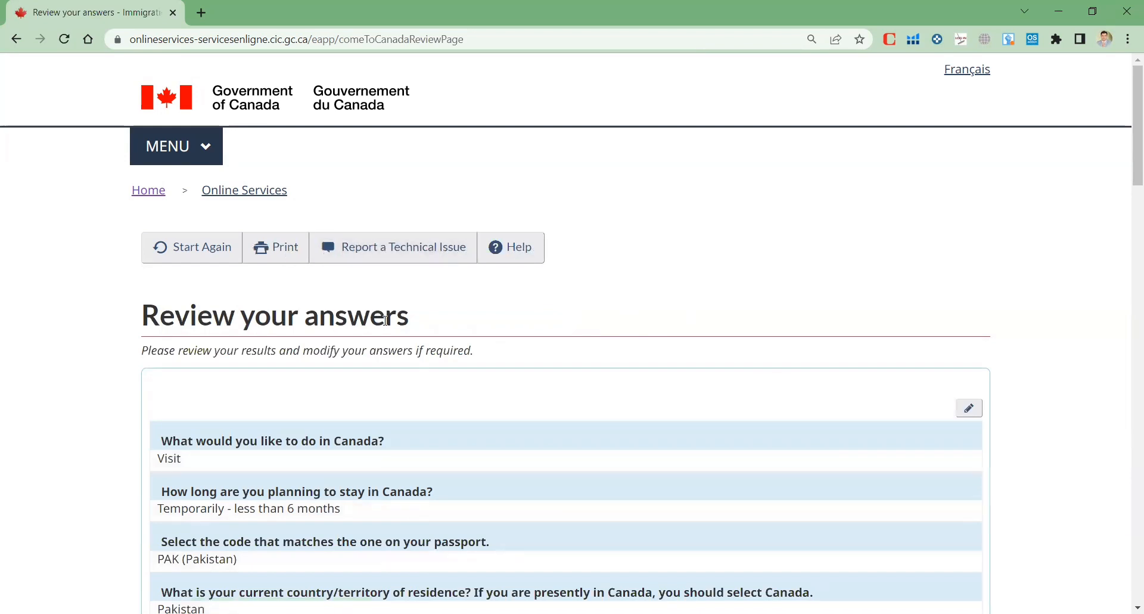
{"action": "scroll", "coordinate": [387, 320], "scroll_direction": "down", "scroll_amount": 8}
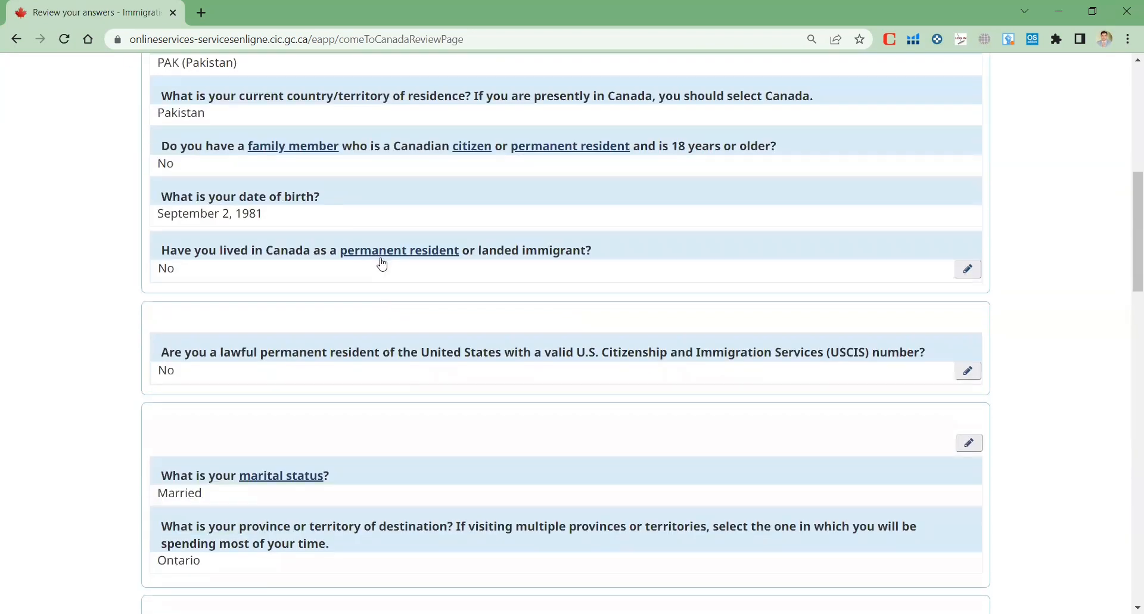
{"action": "scroll", "coordinate": [382, 264], "scroll_direction": "up", "scroll_amount": 5}
{"action": "scroll", "coordinate": [381, 297], "scroll_direction": "down", "scroll_amount": 4}
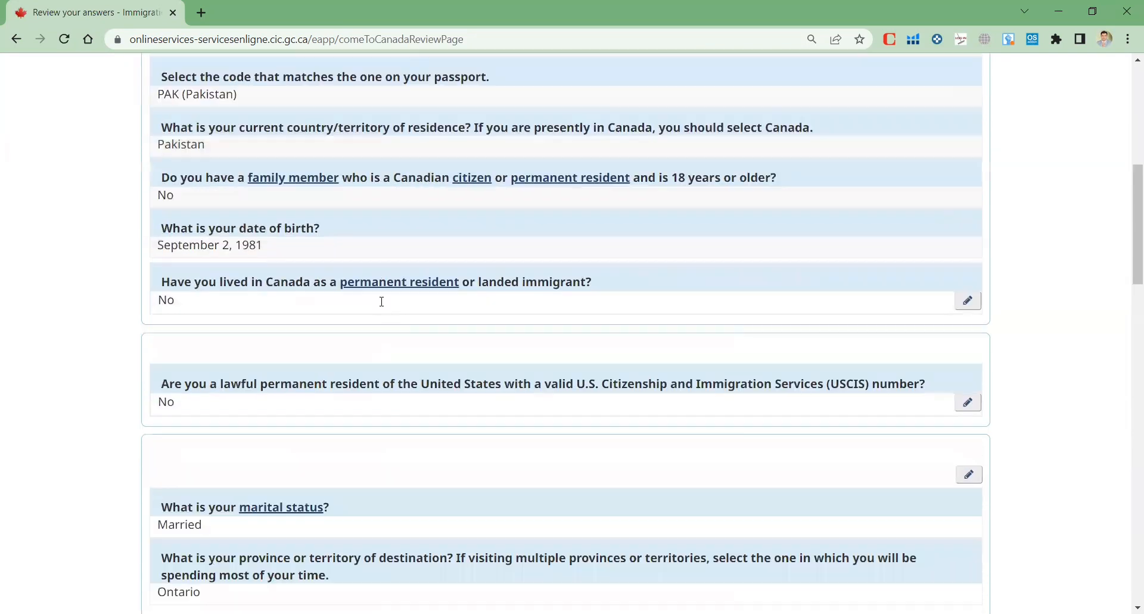
{"action": "scroll", "coordinate": [382, 301], "scroll_direction": "down", "scroll_amount": 9}
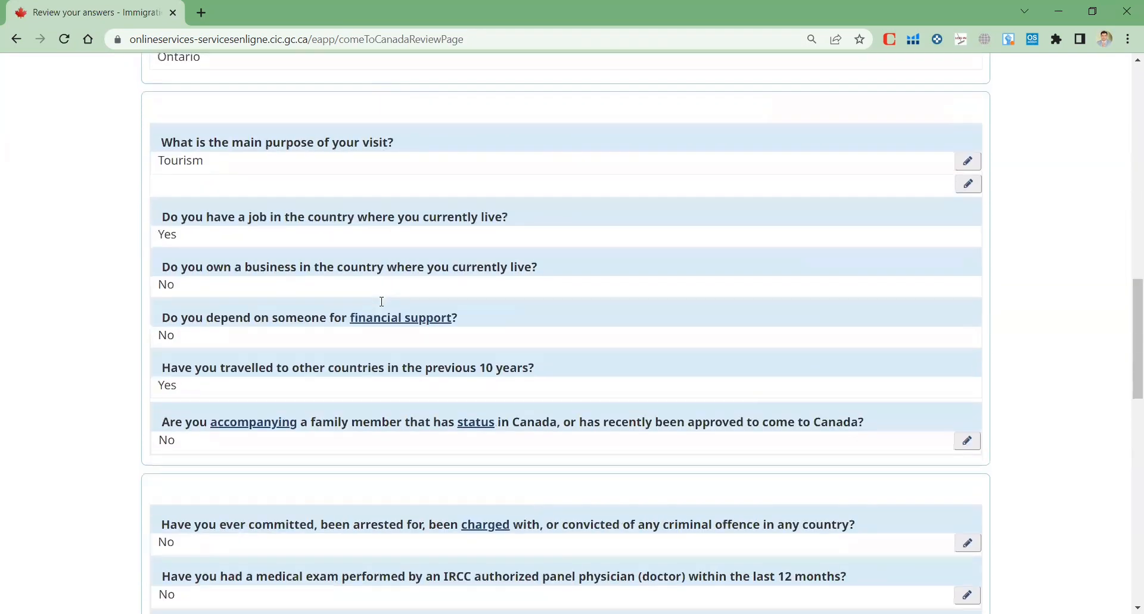
{"action": "scroll", "coordinate": [381, 301], "scroll_direction": "down", "scroll_amount": 9}
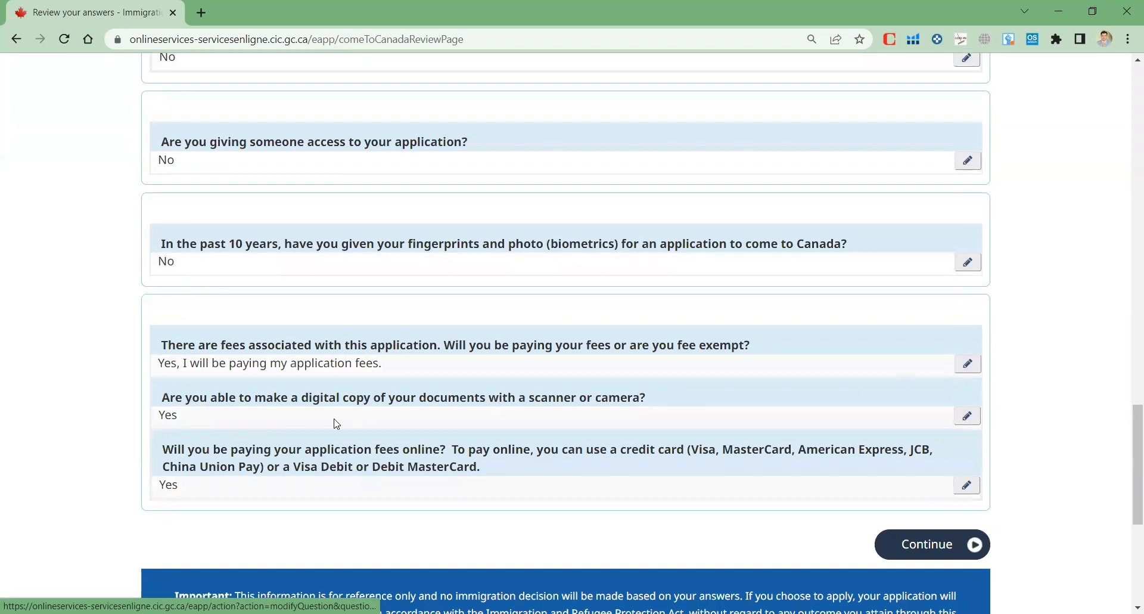
{"action": "scroll", "coordinate": [378, 420], "scroll_direction": "down", "scroll_amount": 2}
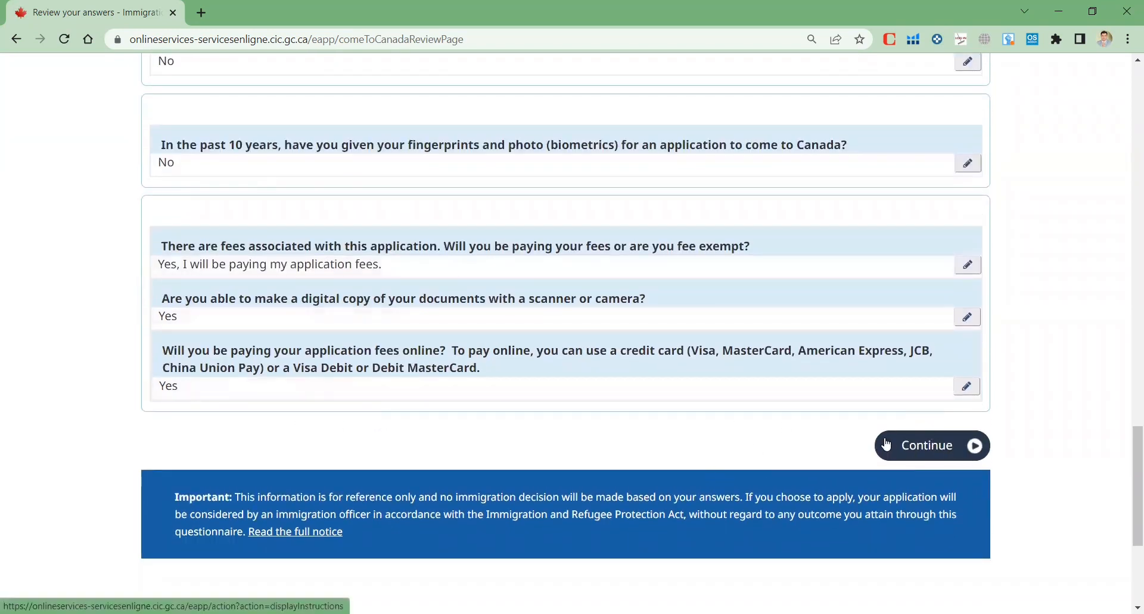
{"action": "left_click", "coordinate": [969, 449]}
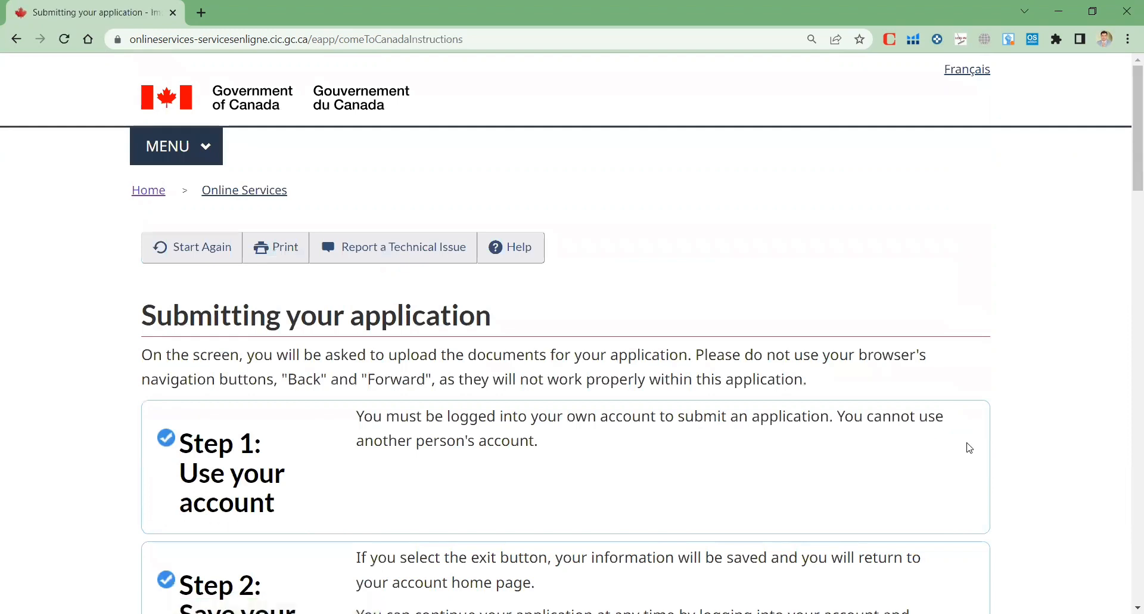
Read Steps 1–4 of 'Submitting your application', through paying fees by credit card, then continue
{"action": "scroll", "coordinate": [739, 396], "scroll_direction": "down", "scroll_amount": 3}
{"action": "scroll", "coordinate": [681, 356], "scroll_direction": "up", "scroll_amount": 2}
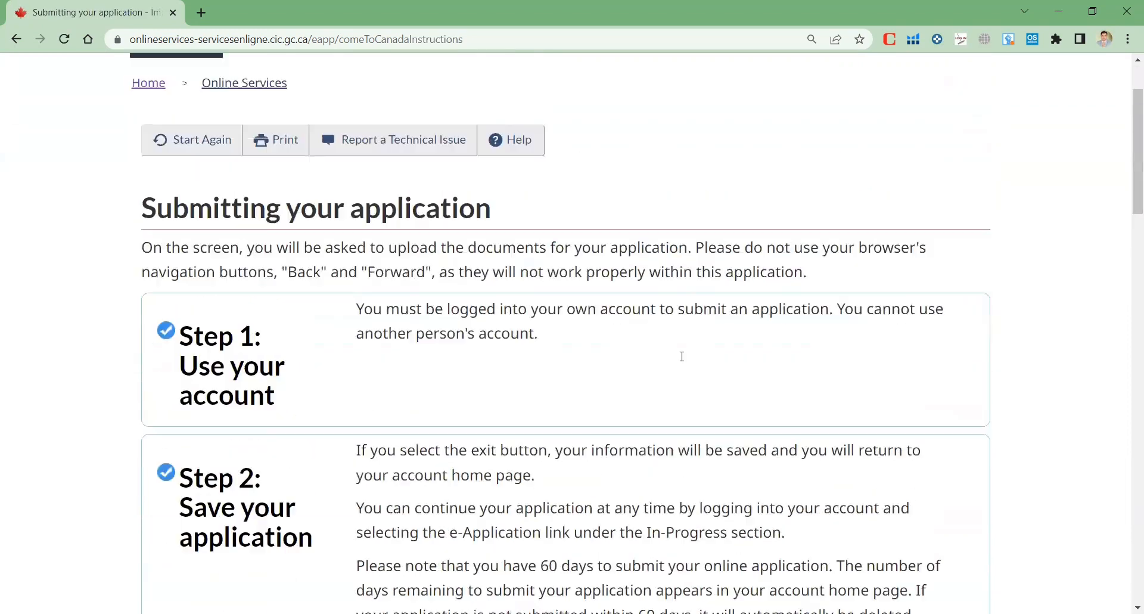
{"action": "scroll", "coordinate": [459, 265], "scroll_direction": "down", "scroll_amount": 3}
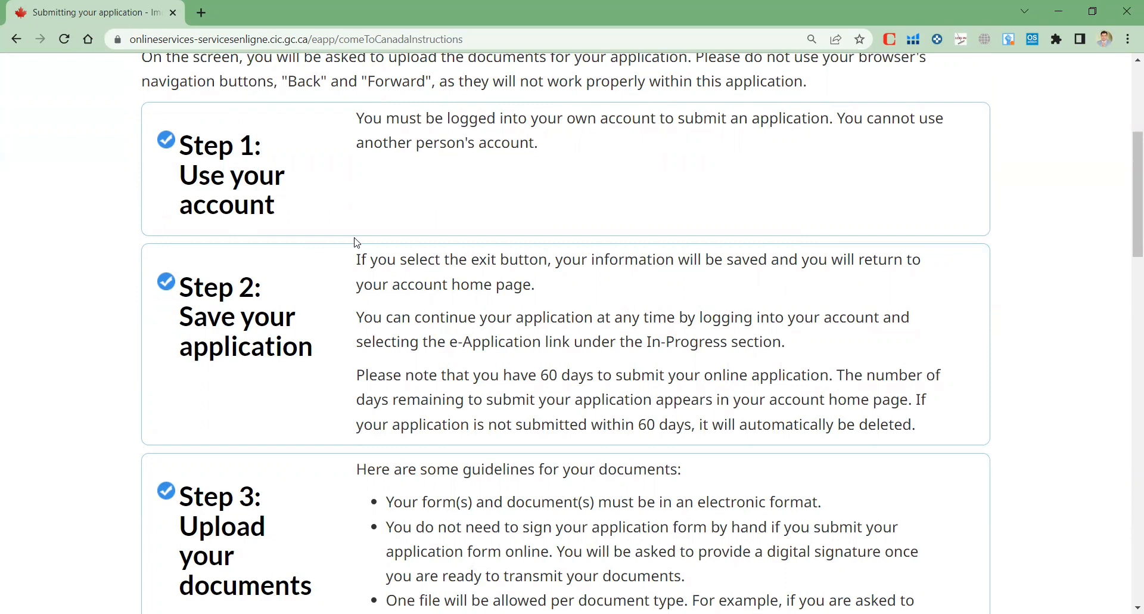
{"action": "scroll", "coordinate": [355, 240], "scroll_direction": "down", "scroll_amount": 2}
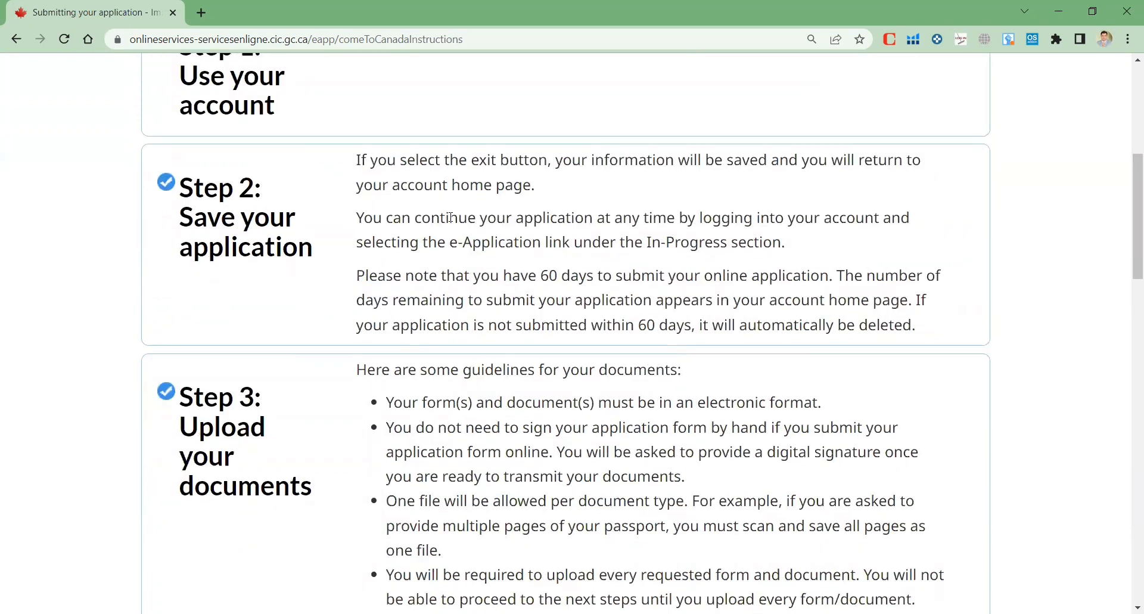
{"action": "scroll", "coordinate": [432, 210], "scroll_direction": "down", "scroll_amount": 4}
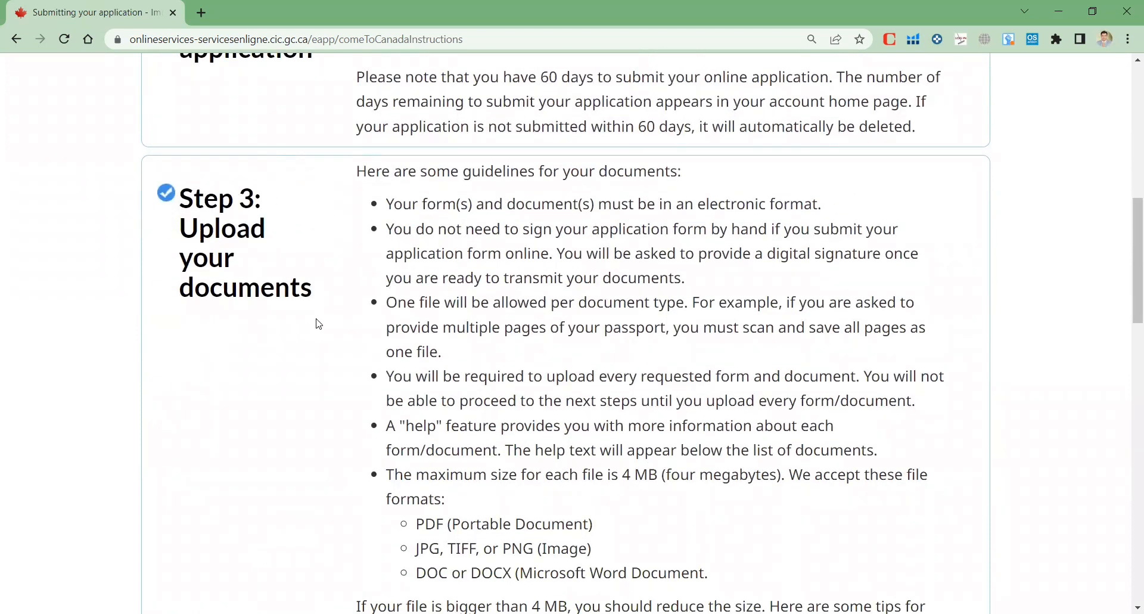
{"action": "scroll", "coordinate": [322, 319], "scroll_direction": "down", "scroll_amount": 2}
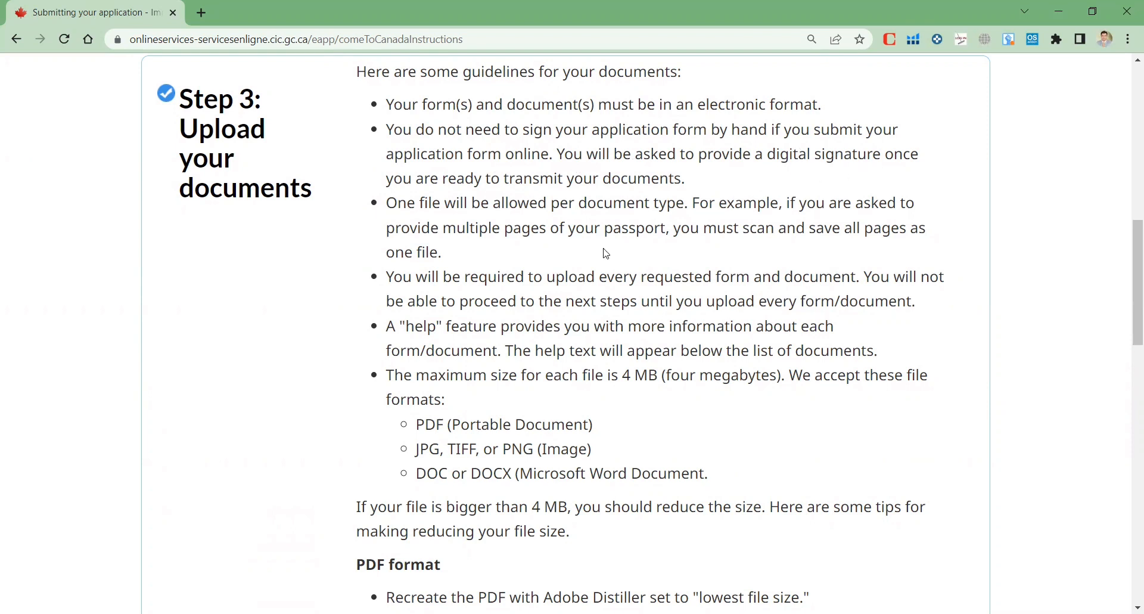
{"action": "scroll", "coordinate": [606, 254], "scroll_direction": "down", "scroll_amount": 2}
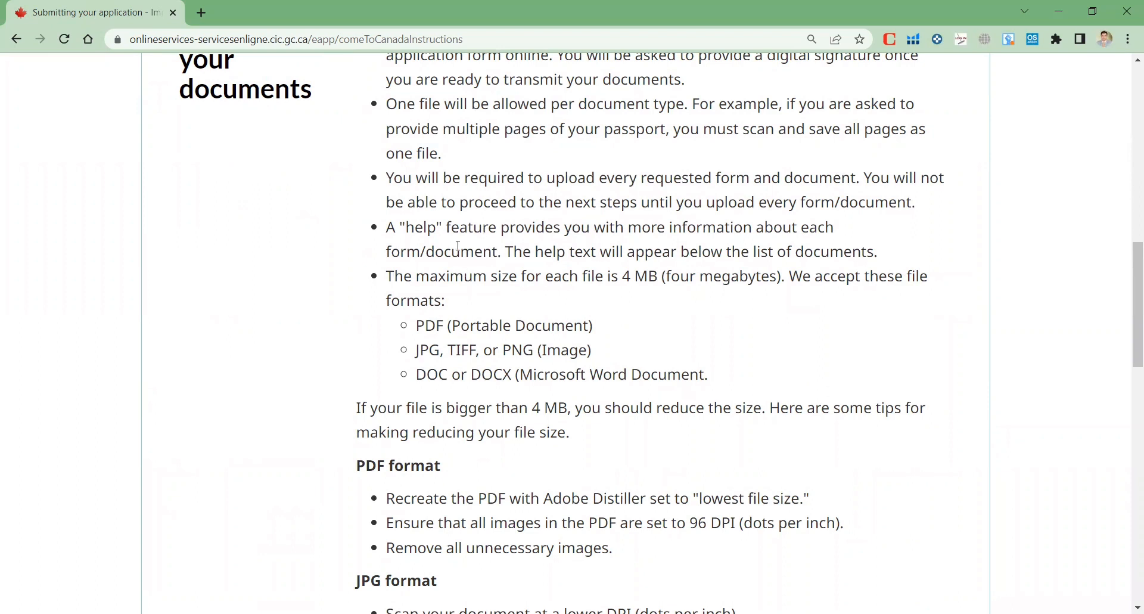
{"action": "scroll", "coordinate": [557, 342], "scroll_direction": "down", "scroll_amount": 2}
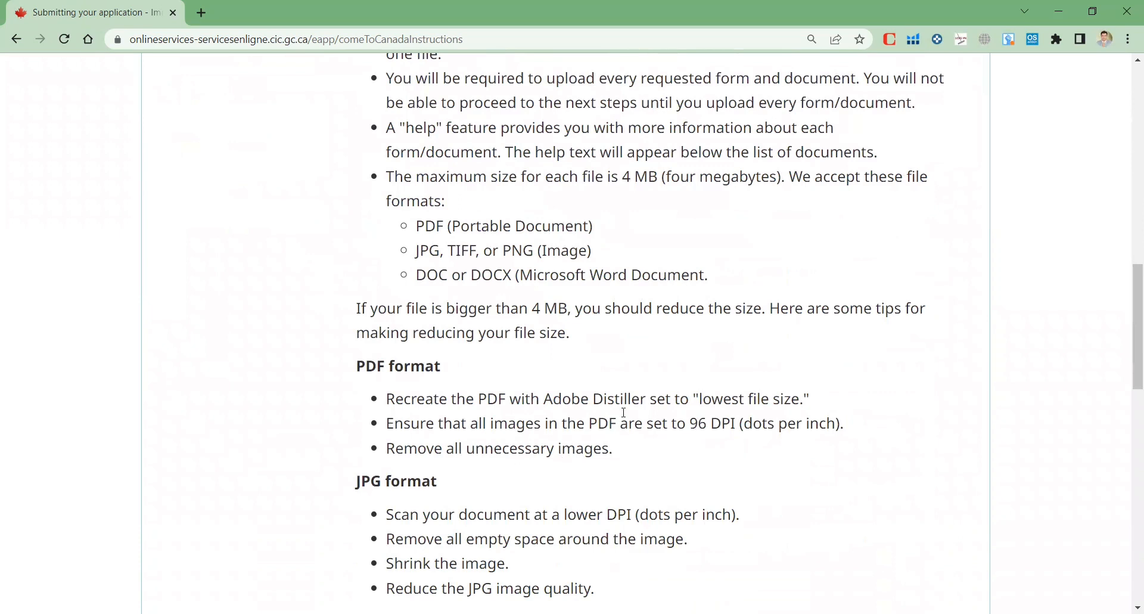
{"action": "scroll", "coordinate": [732, 417], "scroll_direction": "down", "scroll_amount": 2}
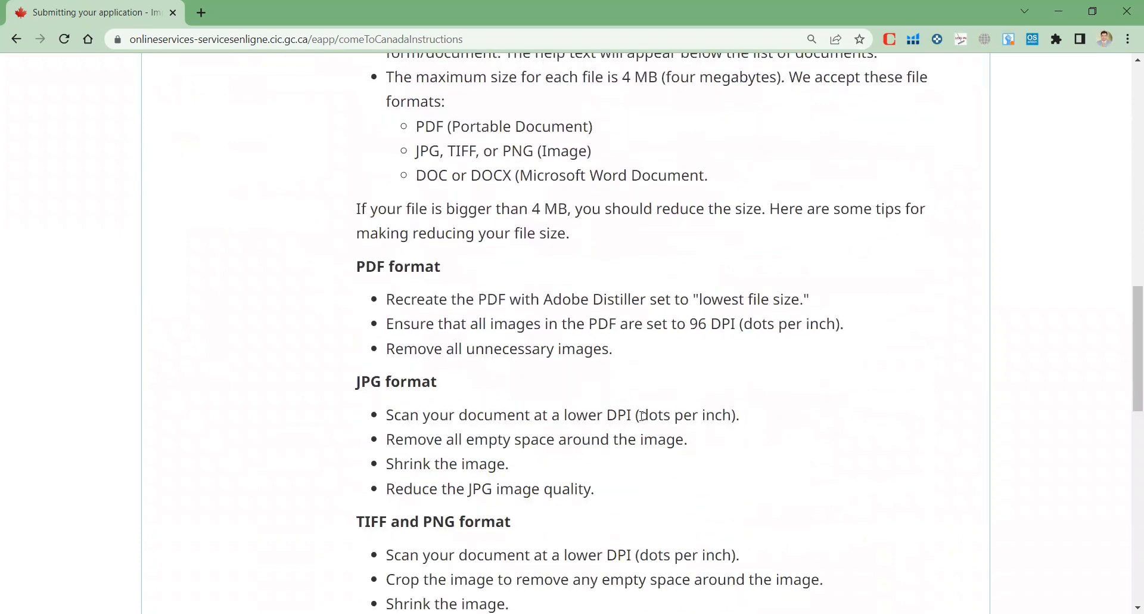
{"action": "scroll", "coordinate": [638, 414], "scroll_direction": "down", "scroll_amount": 4}
{"action": "scroll", "coordinate": [519, 447], "scroll_direction": "down", "scroll_amount": 6}
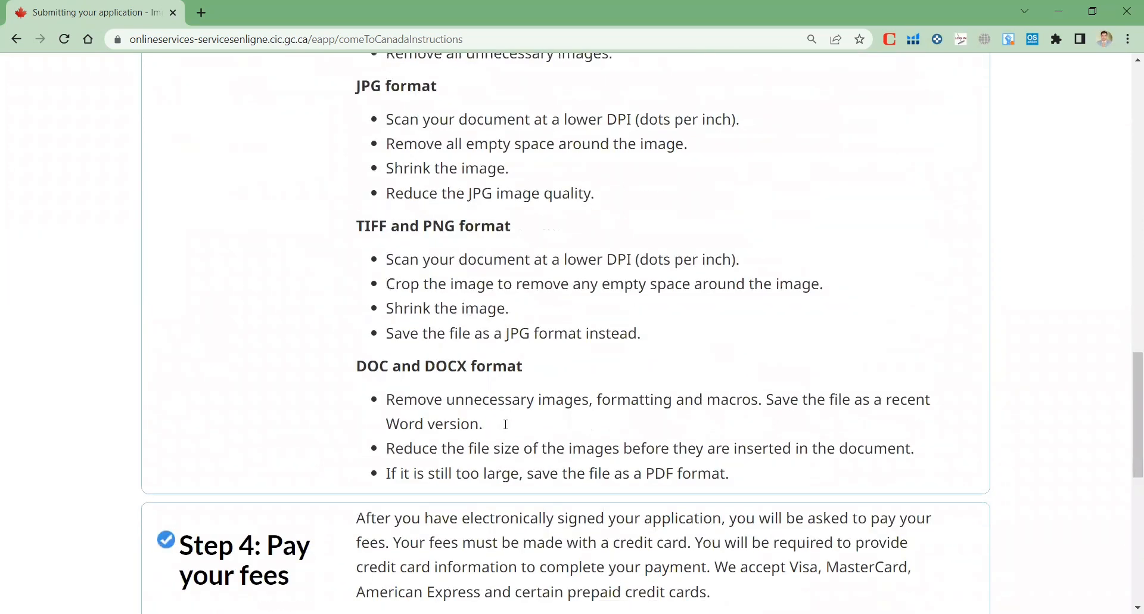
{"action": "scroll", "coordinate": [490, 256], "scroll_direction": "down", "scroll_amount": 2}
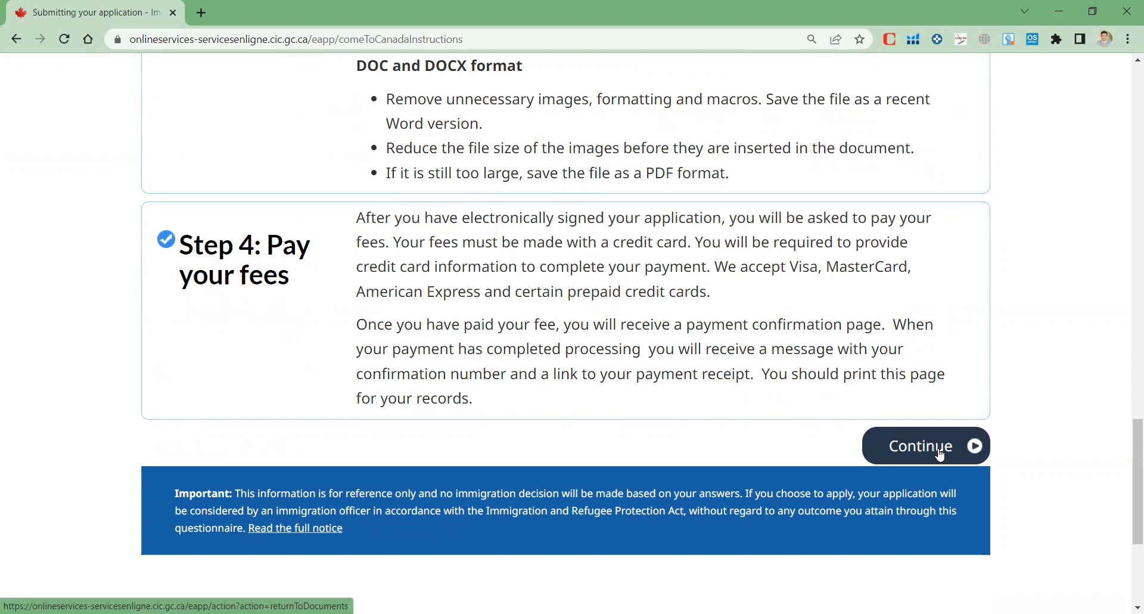
{"action": "left_click", "coordinate": [941, 455]}
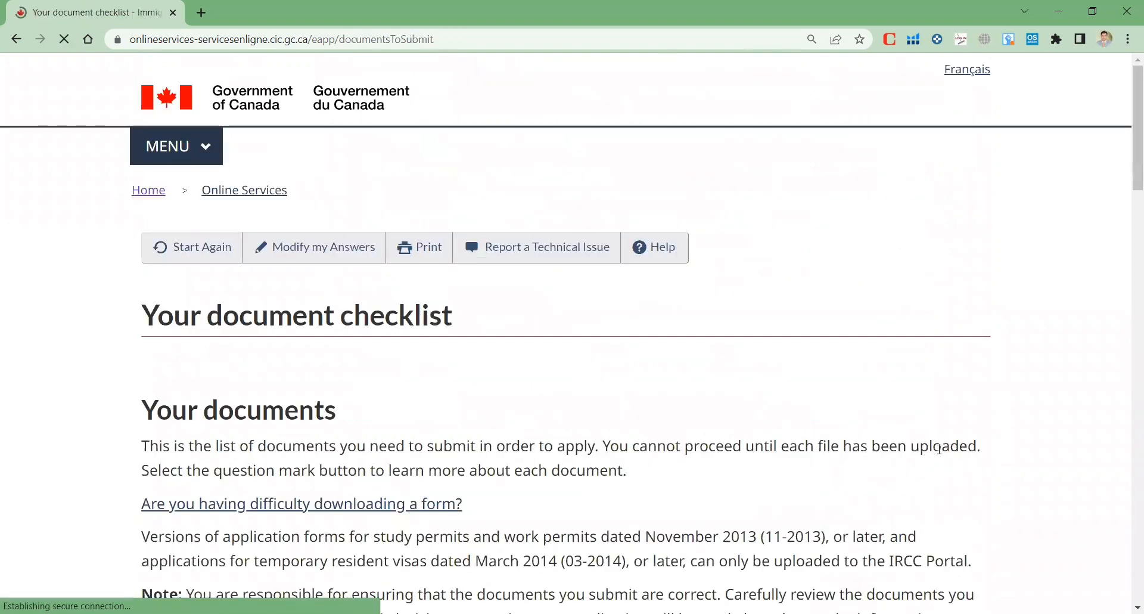
Scroll the document checklist to the IMM5257 form and Supporting Documents tables, all marked Not Provided
{"action": "scroll", "coordinate": [721, 450], "scroll_direction": "down", "scroll_amount": 4}
{"action": "scroll", "coordinate": [300, 346], "scroll_direction": "up", "scroll_amount": 3}
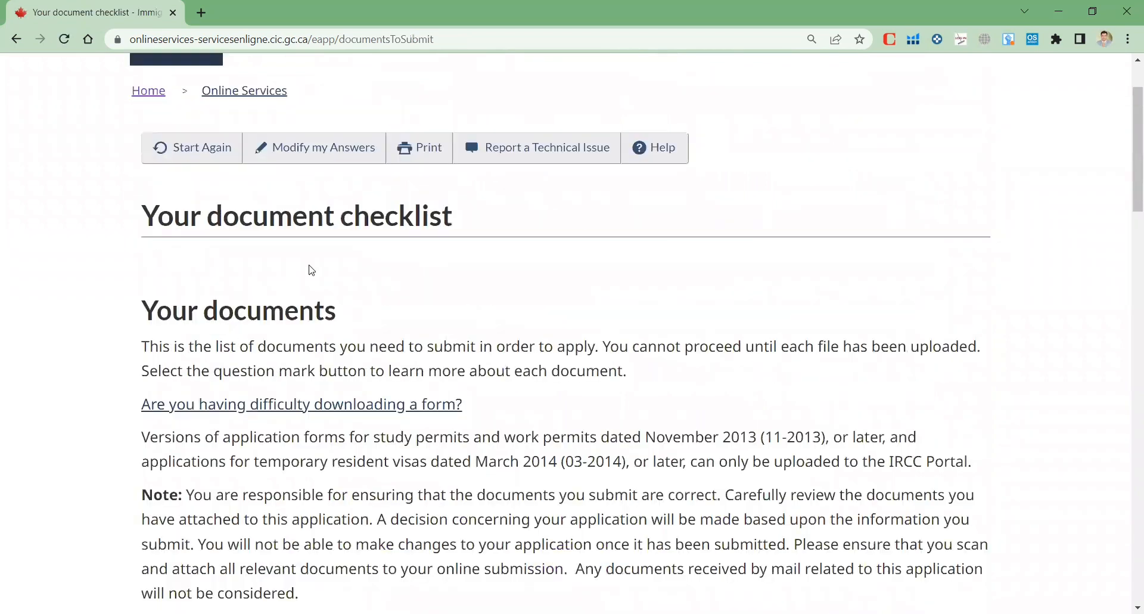
{"action": "scroll", "coordinate": [379, 270], "scroll_direction": "down", "scroll_amount": 15}
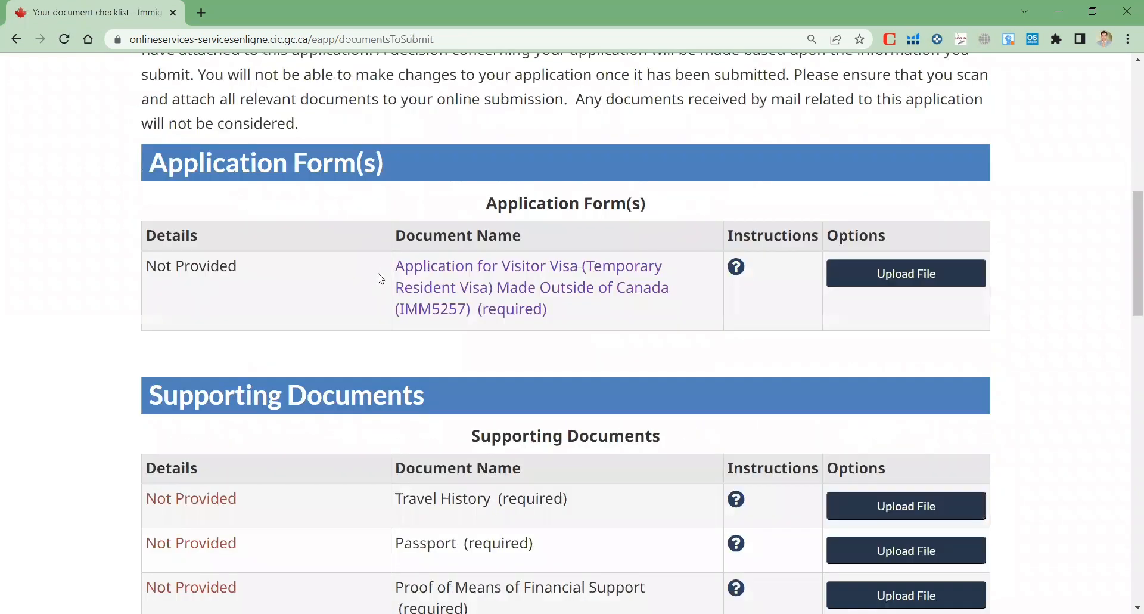
{"action": "scroll", "coordinate": [378, 296], "scroll_direction": "up", "scroll_amount": 15}
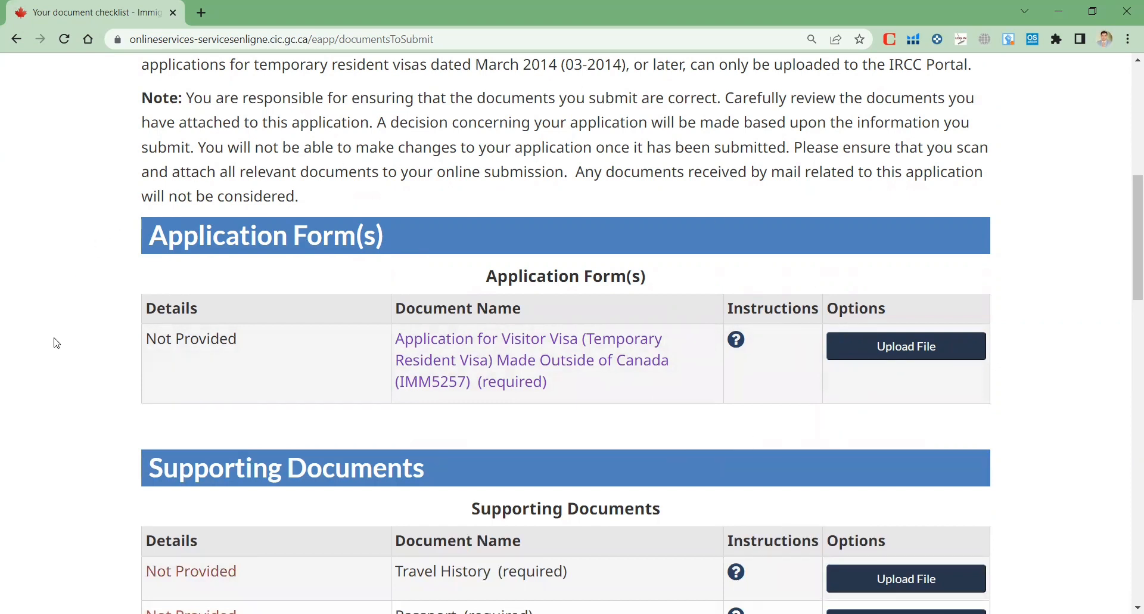
{"action": "scroll", "coordinate": [56, 343], "scroll_direction": "down", "scroll_amount": 2}
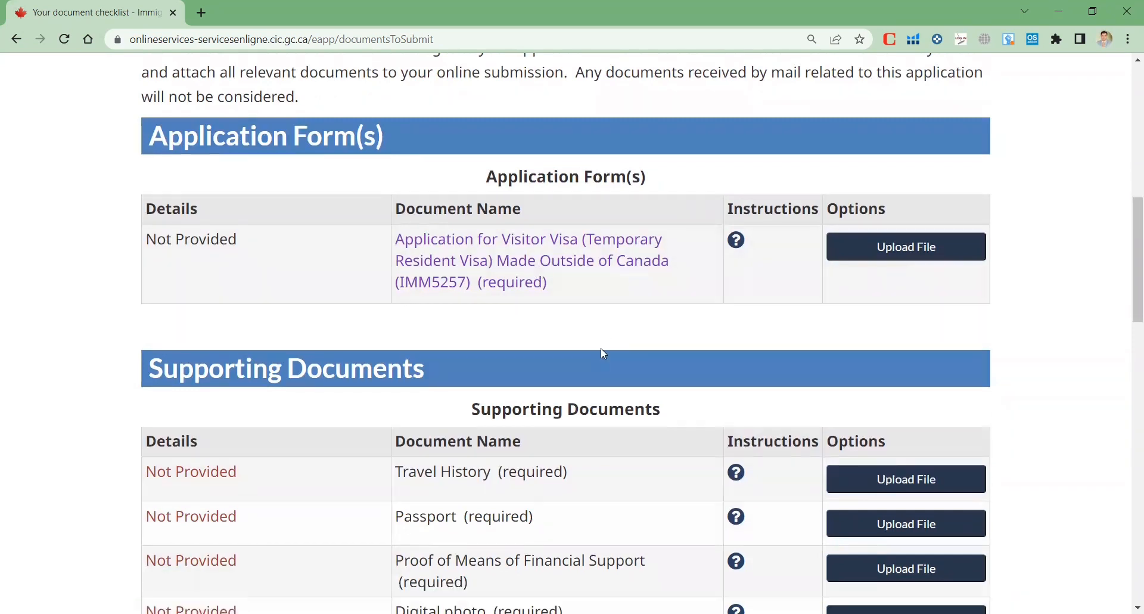
{"action": "scroll", "coordinate": [603, 353], "scroll_direction": "down", "scroll_amount": 3}
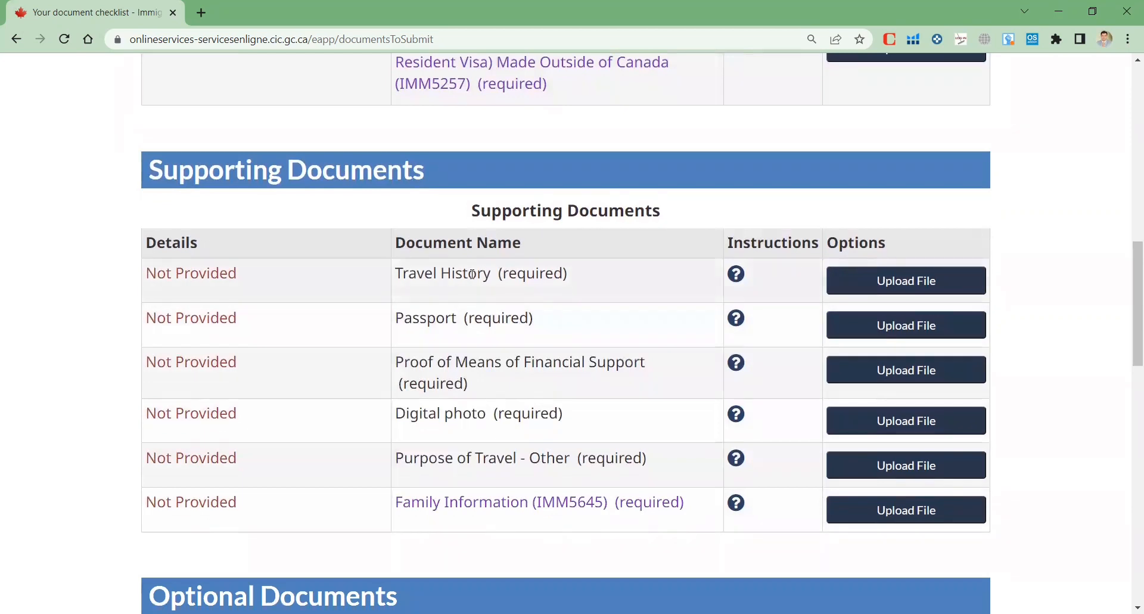
{"action": "left_click", "coordinate": [737, 276]}
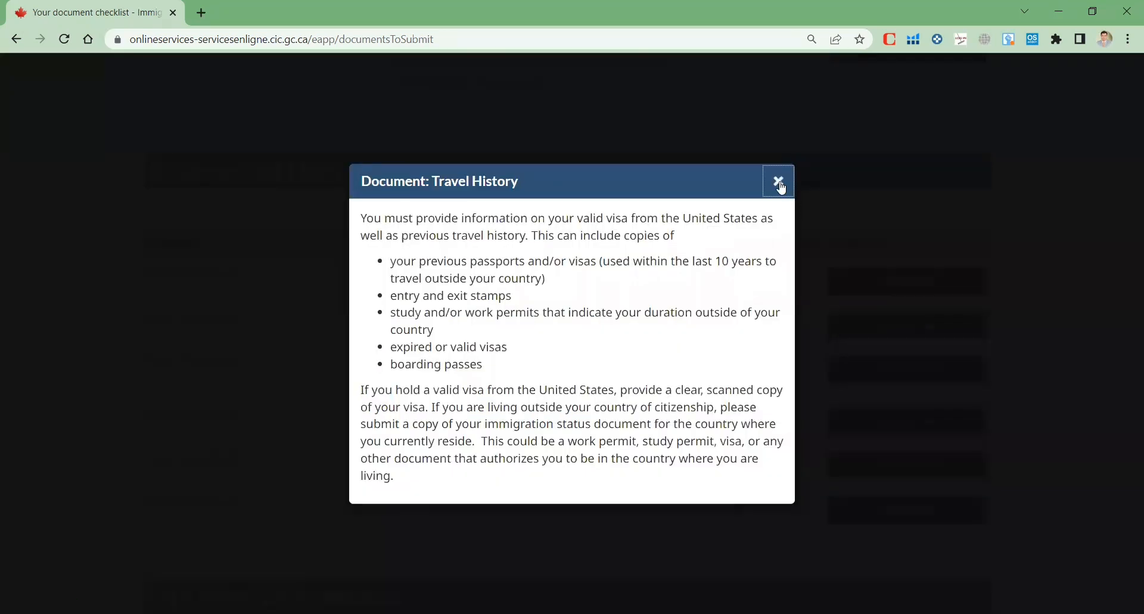
{"action": "left_click", "coordinate": [781, 186]}
{"action": "left_click", "coordinate": [737, 277]}
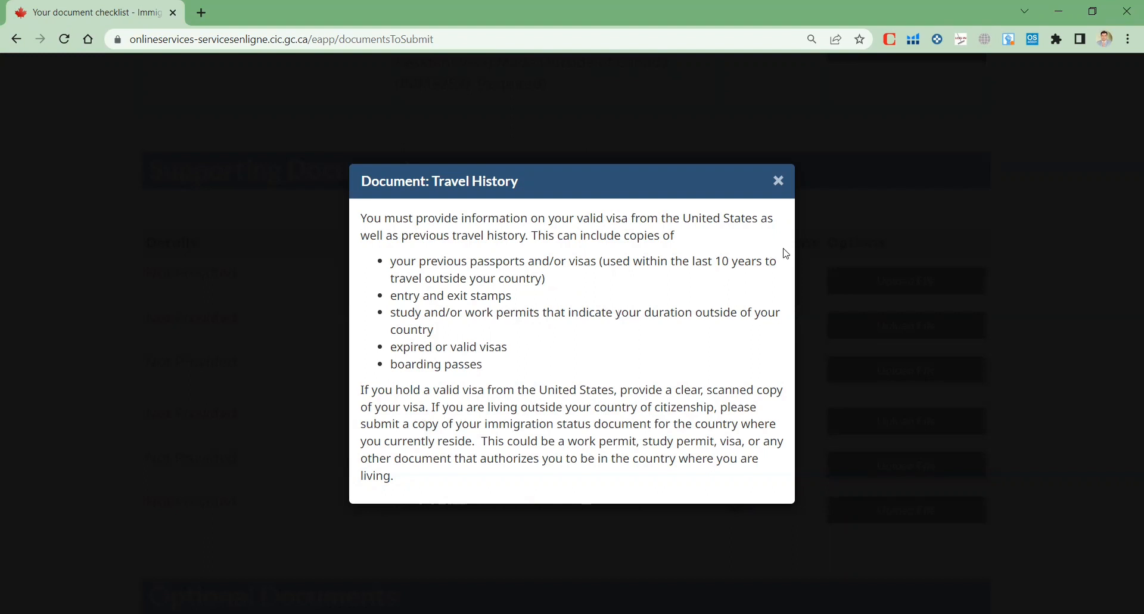
{"action": "left_click", "coordinate": [780, 182]}
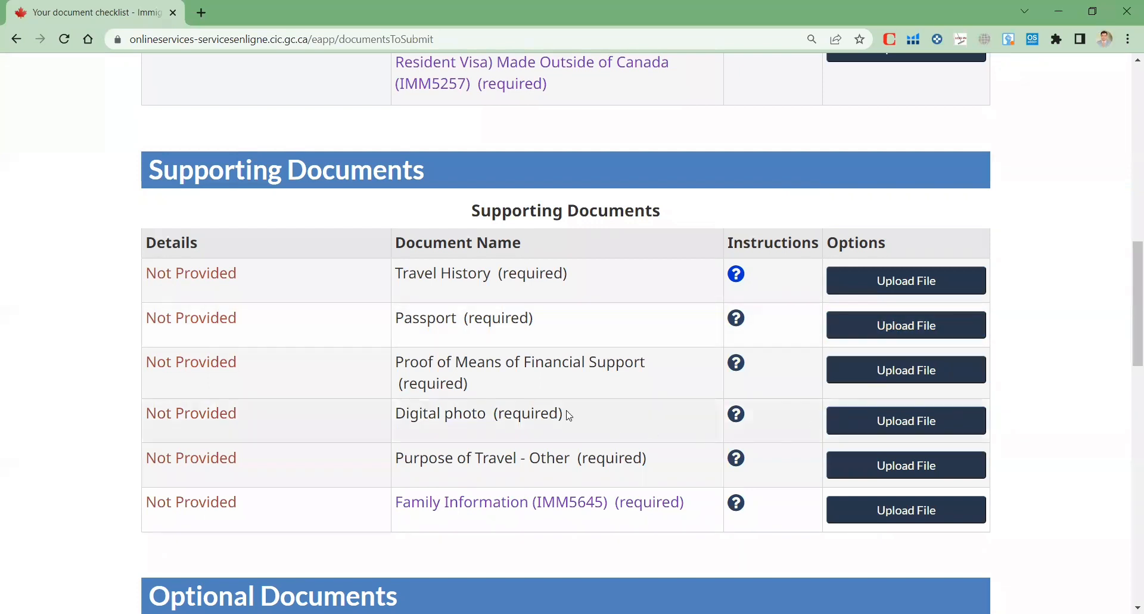
{"action": "left_click", "coordinate": [737, 363]}
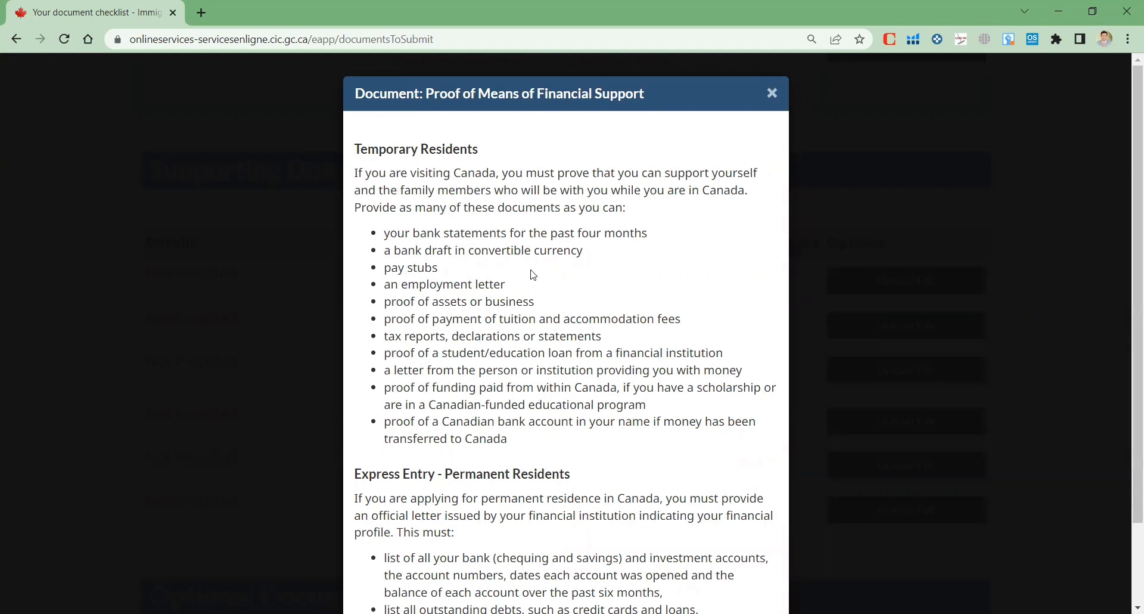
{"action": "scroll", "coordinate": [533, 275], "scroll_direction": "down", "scroll_amount": 2}
{"action": "scroll", "coordinate": [532, 270], "scroll_direction": "up", "scroll_amount": 2}
{"action": "left_click", "coordinate": [772, 93]}
{"action": "scroll", "coordinate": [560, 453], "scroll_direction": "down", "scroll_amount": 2}
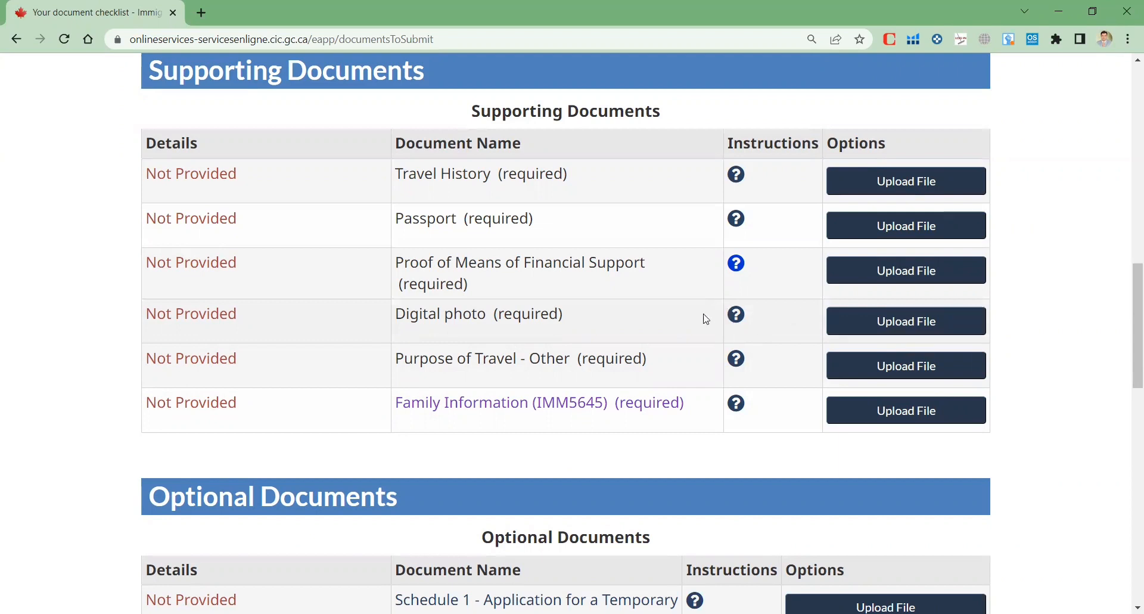
{"action": "left_click", "coordinate": [737, 314]}
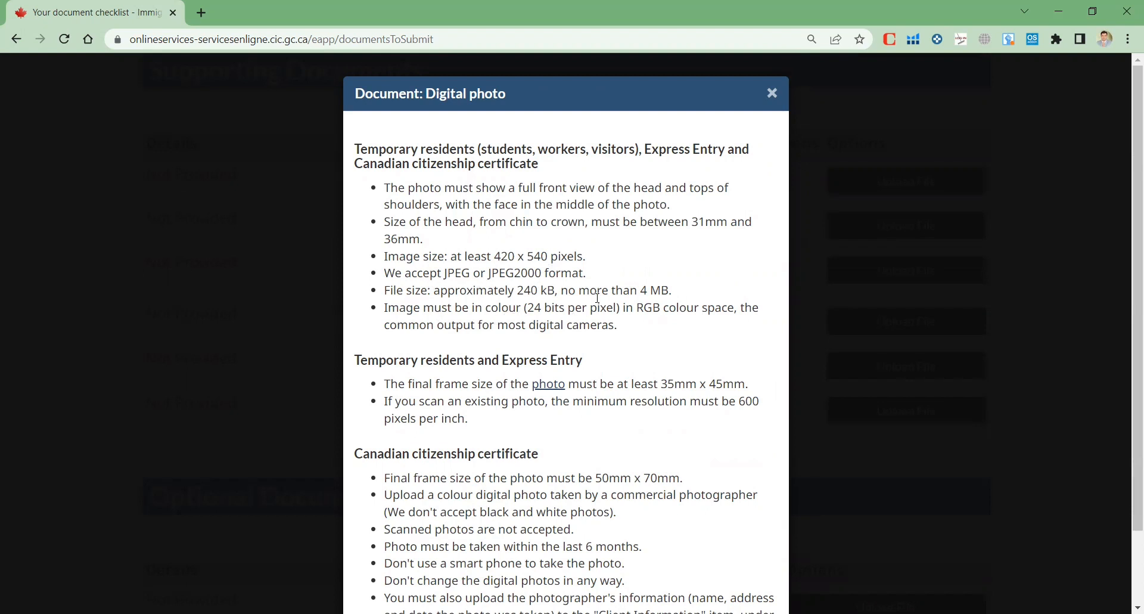
{"action": "left_click", "coordinate": [772, 93]}
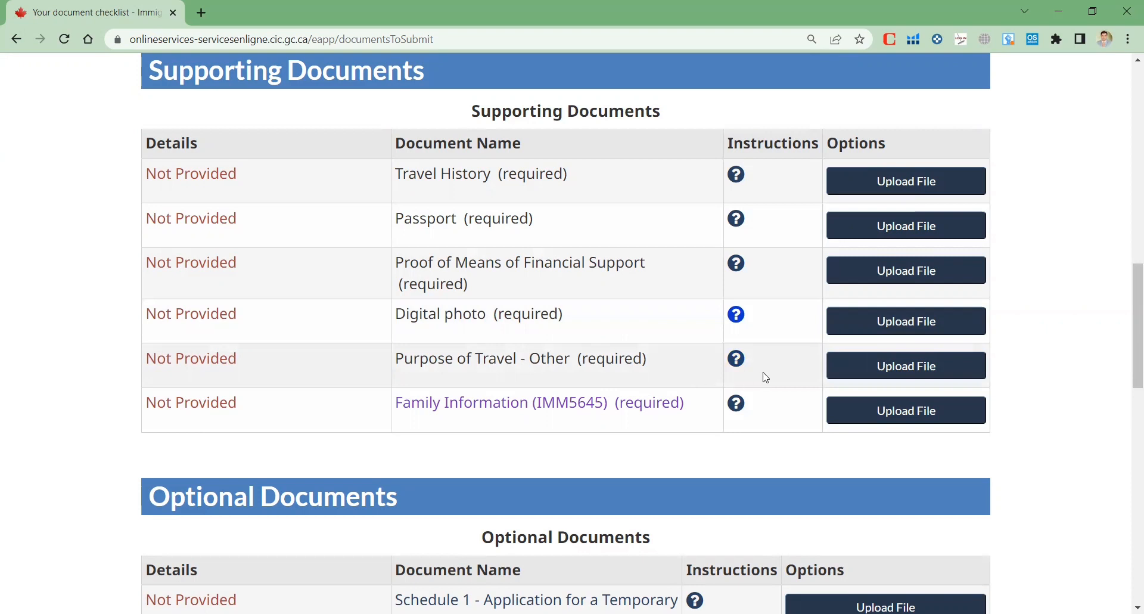
{"action": "left_click", "coordinate": [737, 359]}
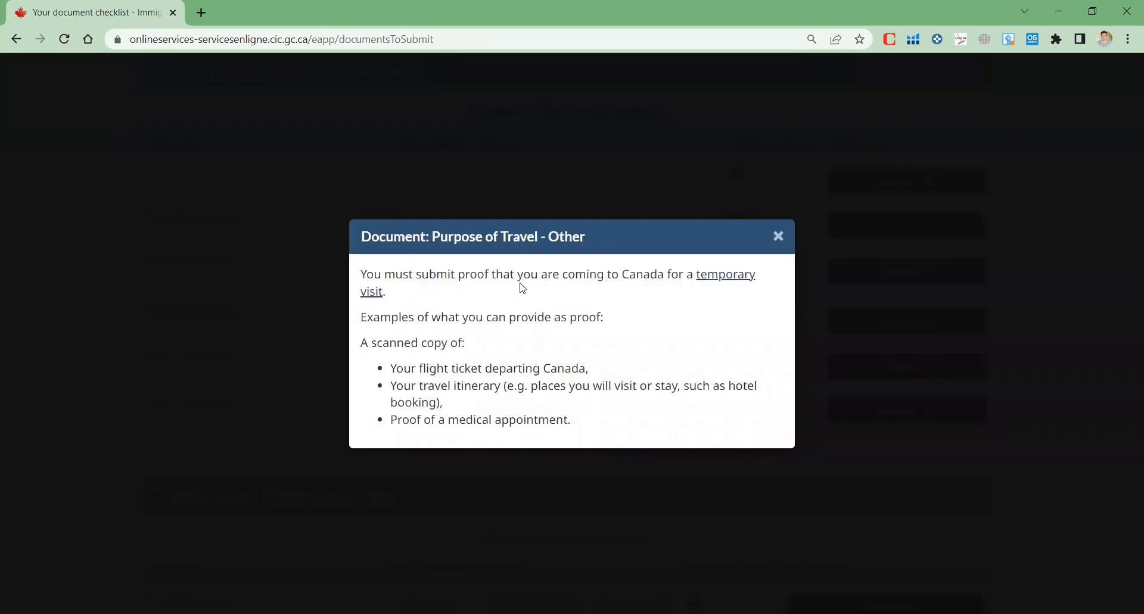
{"action": "left_click", "coordinate": [778, 236]}
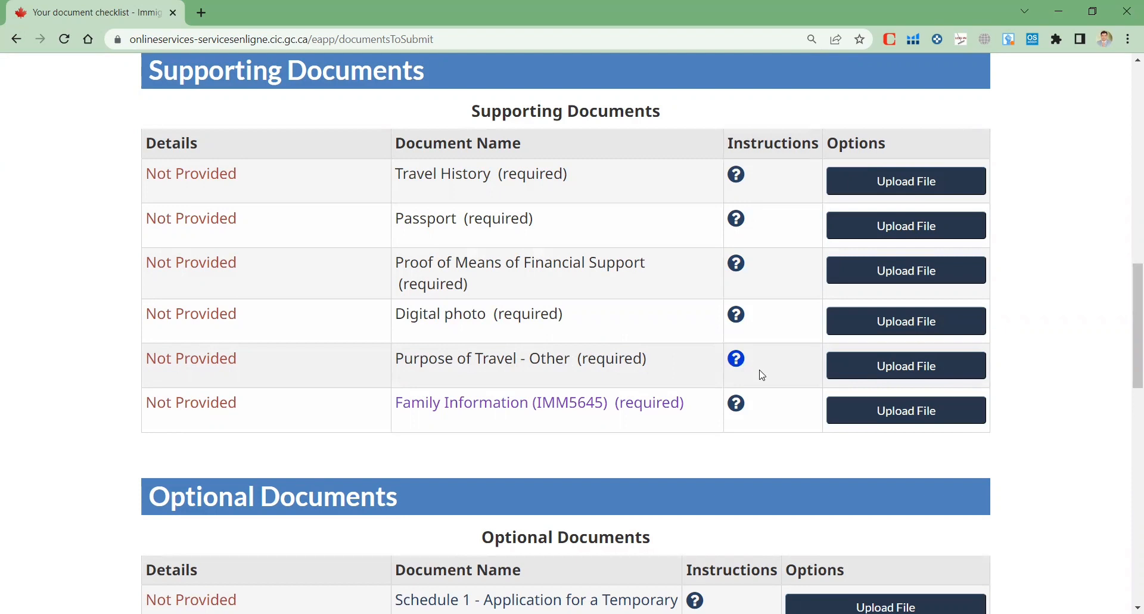
{"action": "scroll", "coordinate": [771, 463], "scroll_direction": "down", "scroll_amount": 2}
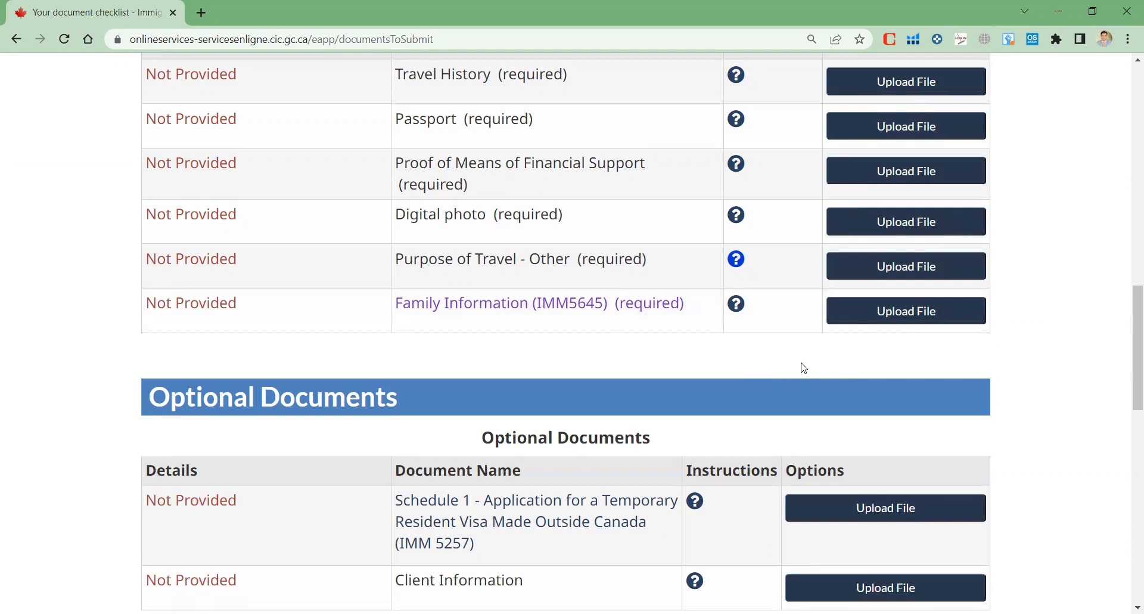
{"action": "scroll", "coordinate": [801, 365], "scroll_direction": "down", "scroll_amount": 2}
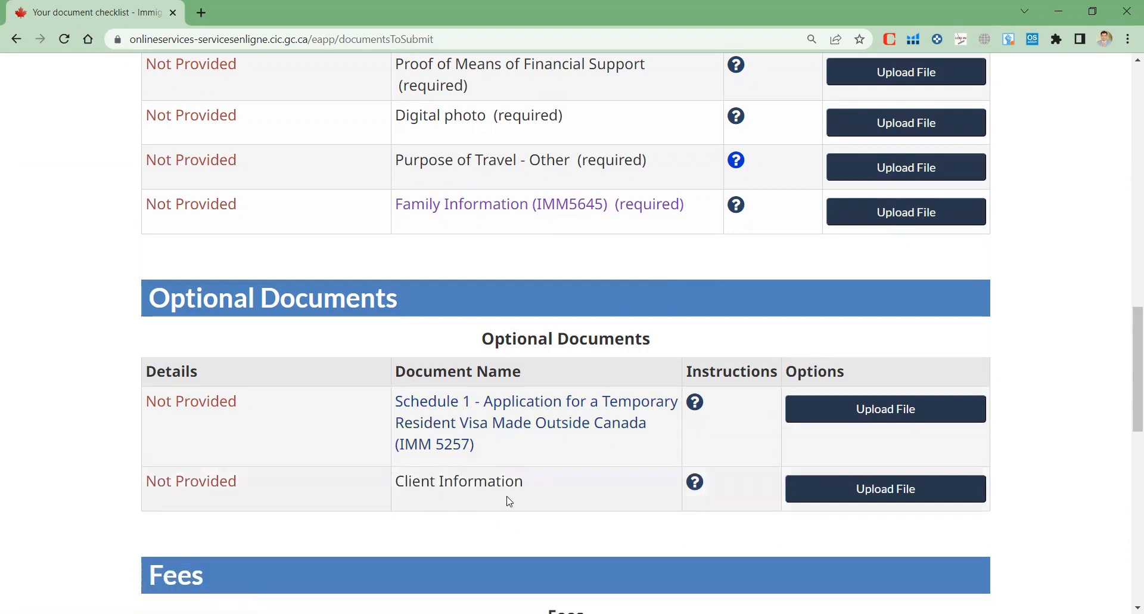
{"action": "scroll", "coordinate": [510, 502], "scroll_direction": "down", "scroll_amount": 3}
{"action": "scroll", "coordinate": [510, 501], "scroll_direction": "down", "scroll_amount": 2}
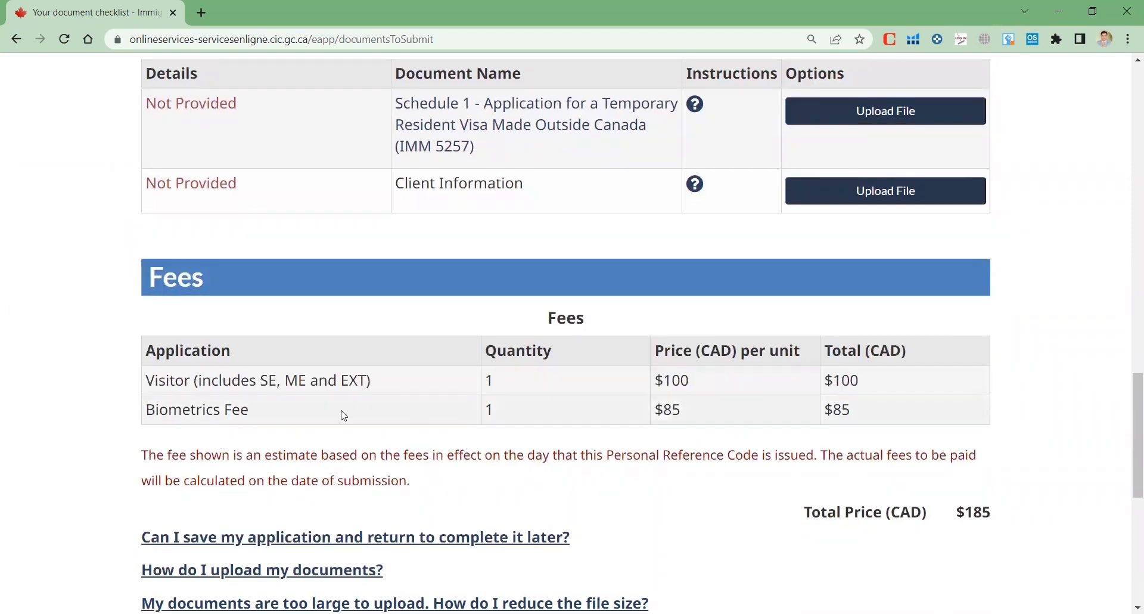
{"action": "scroll", "coordinate": [947, 411], "scroll_direction": "down", "scroll_amount": 2}
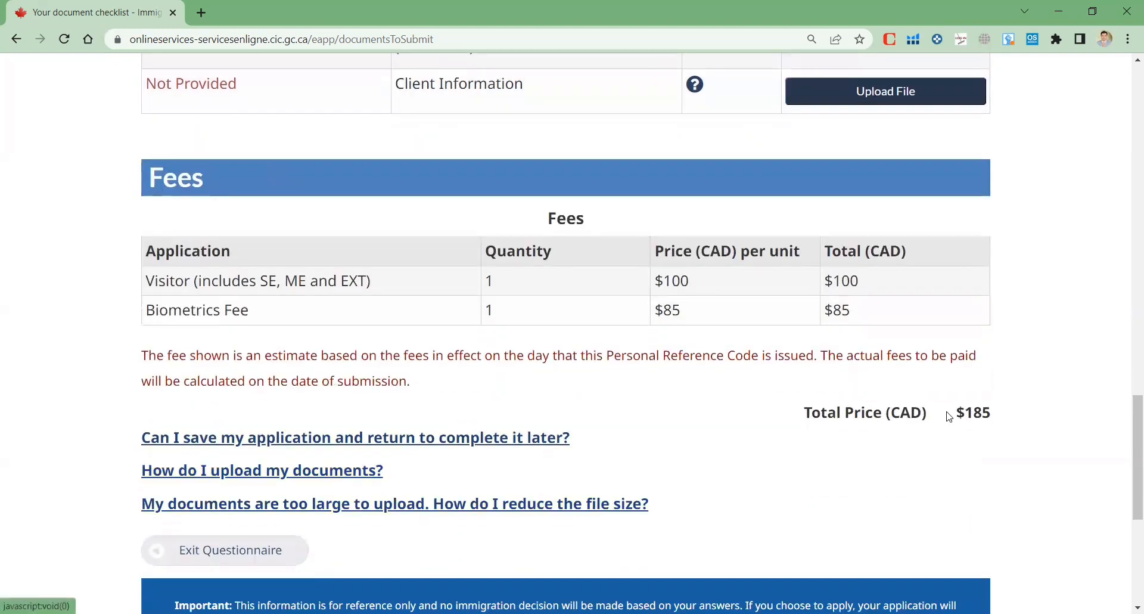
{"action": "scroll", "coordinate": [976, 417], "scroll_direction": "down", "scroll_amount": 2}
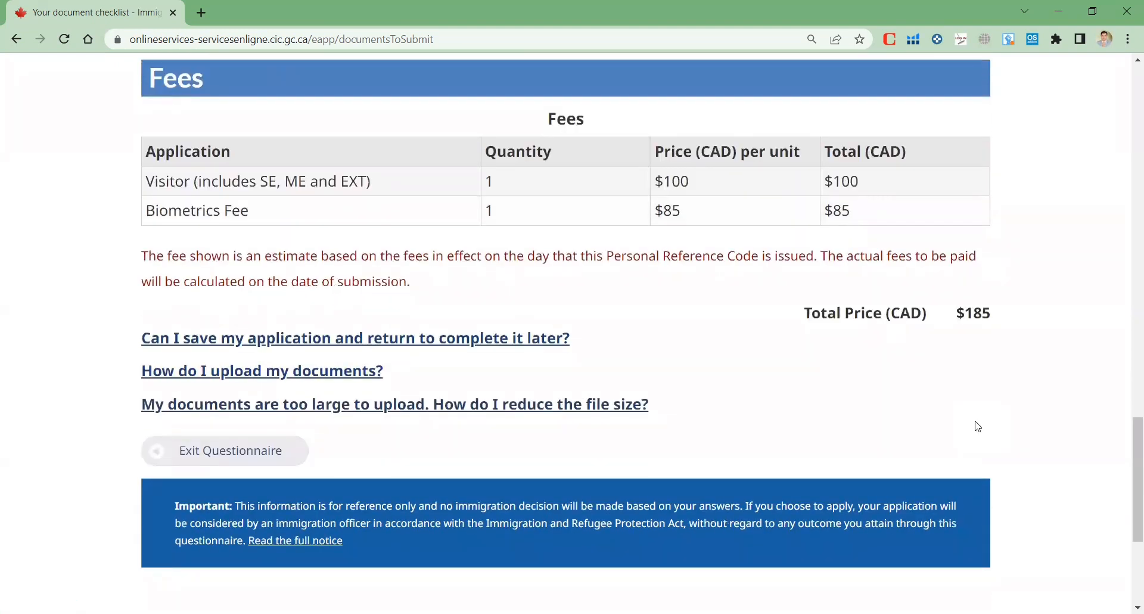
{"action": "scroll", "coordinate": [977, 426], "scroll_direction": "down", "scroll_amount": 2}
{"action": "scroll", "coordinate": [977, 426], "scroll_direction": "up", "scroll_amount": 10}
{"action": "scroll", "coordinate": [978, 427], "scroll_direction": "up", "scroll_amount": 8}
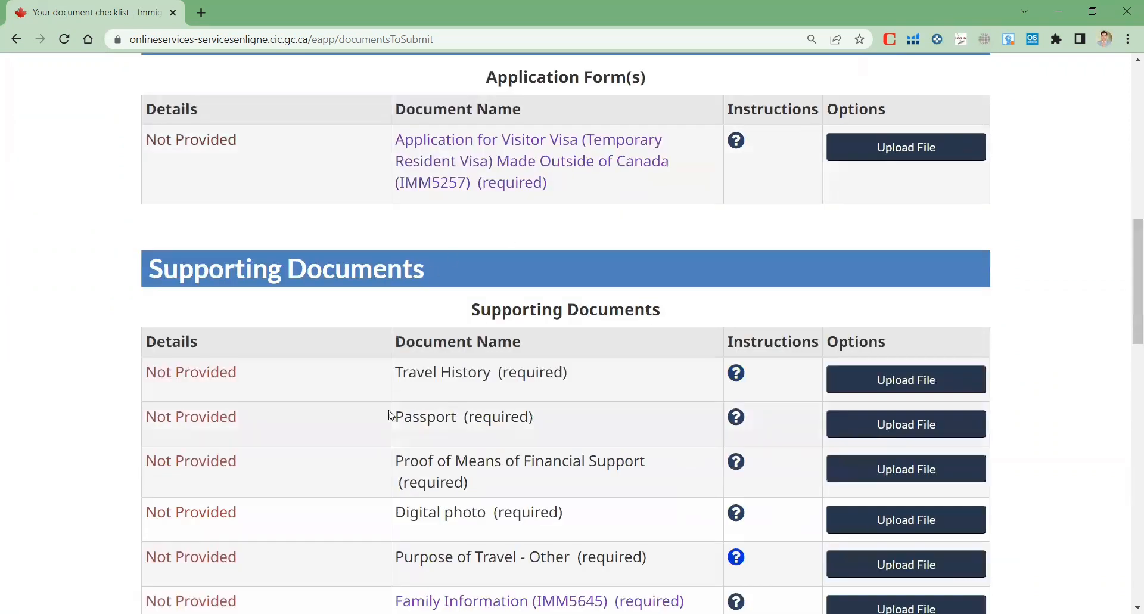
{"action": "scroll", "coordinate": [998, 365], "scroll_direction": "up", "scroll_amount": 1}
{"action": "scroll", "coordinate": [988, 368], "scroll_direction": "up", "scroll_amount": 2}
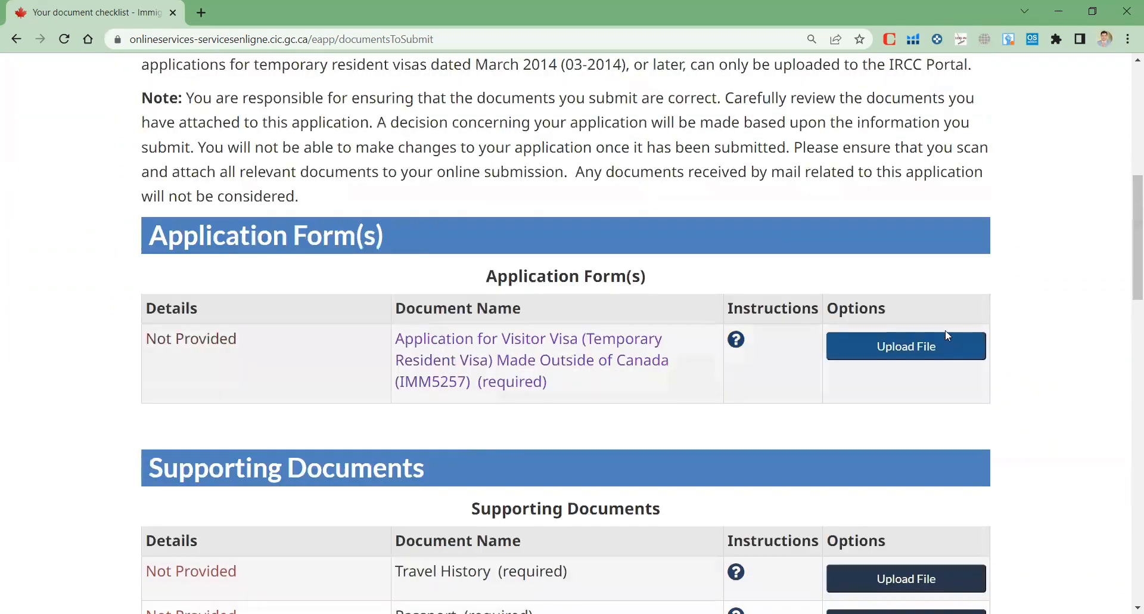